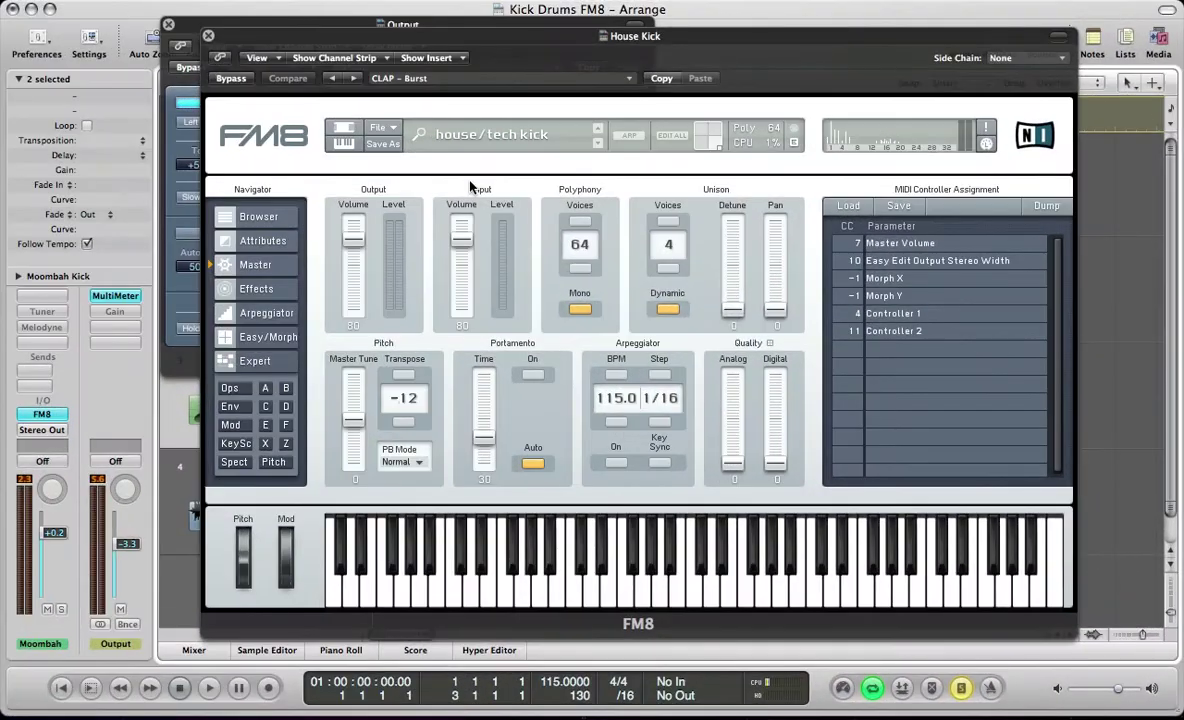
Play the project, then select the Moombah Kick and Moombah Percs regions to audition them
key("space")
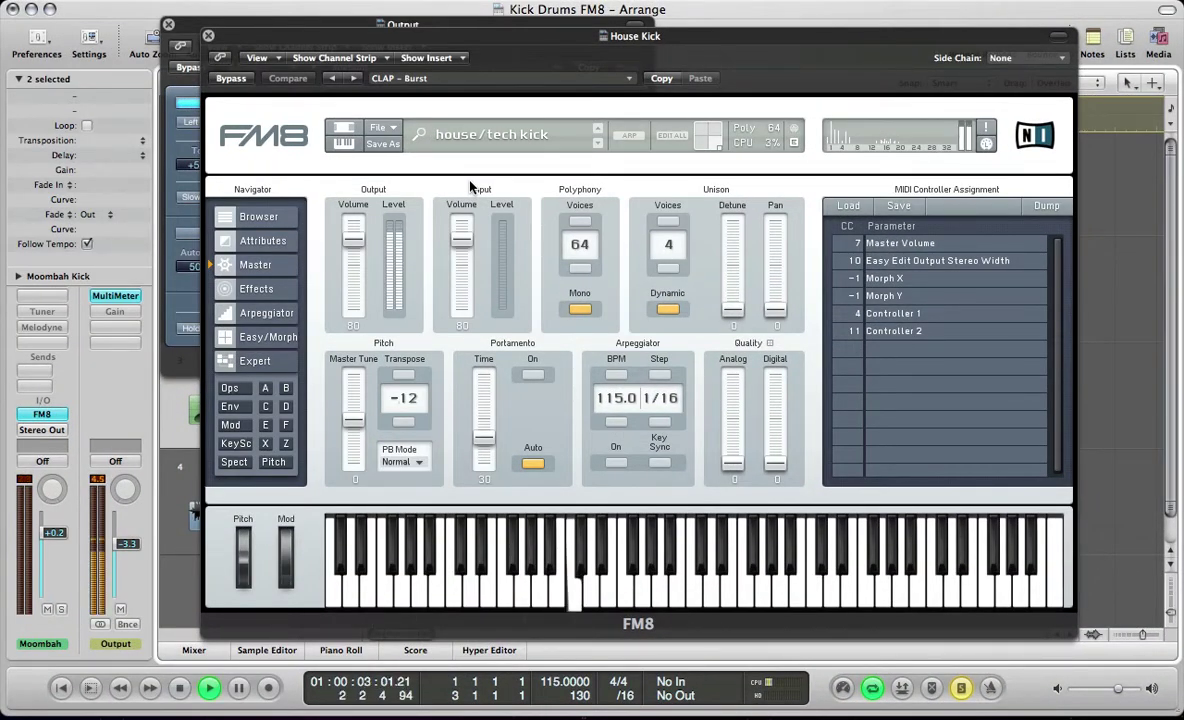
key("super+w")
left_click(221, 200)
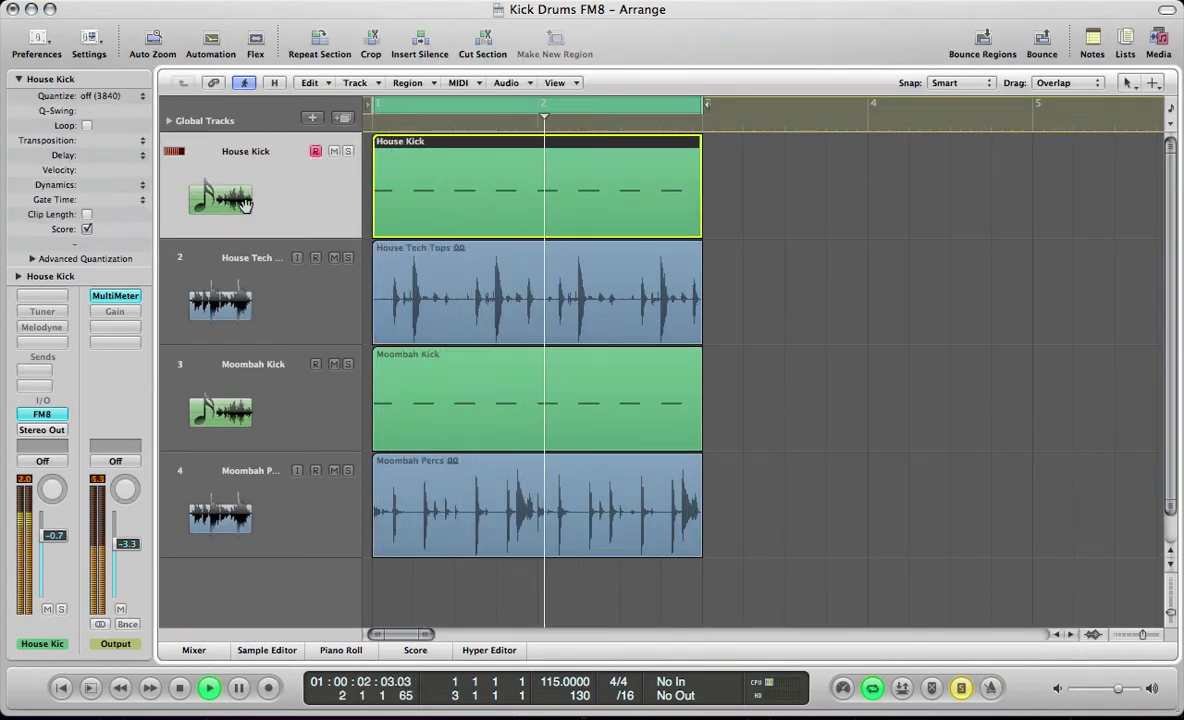
left_click_drag(851, 537, 539, 410)
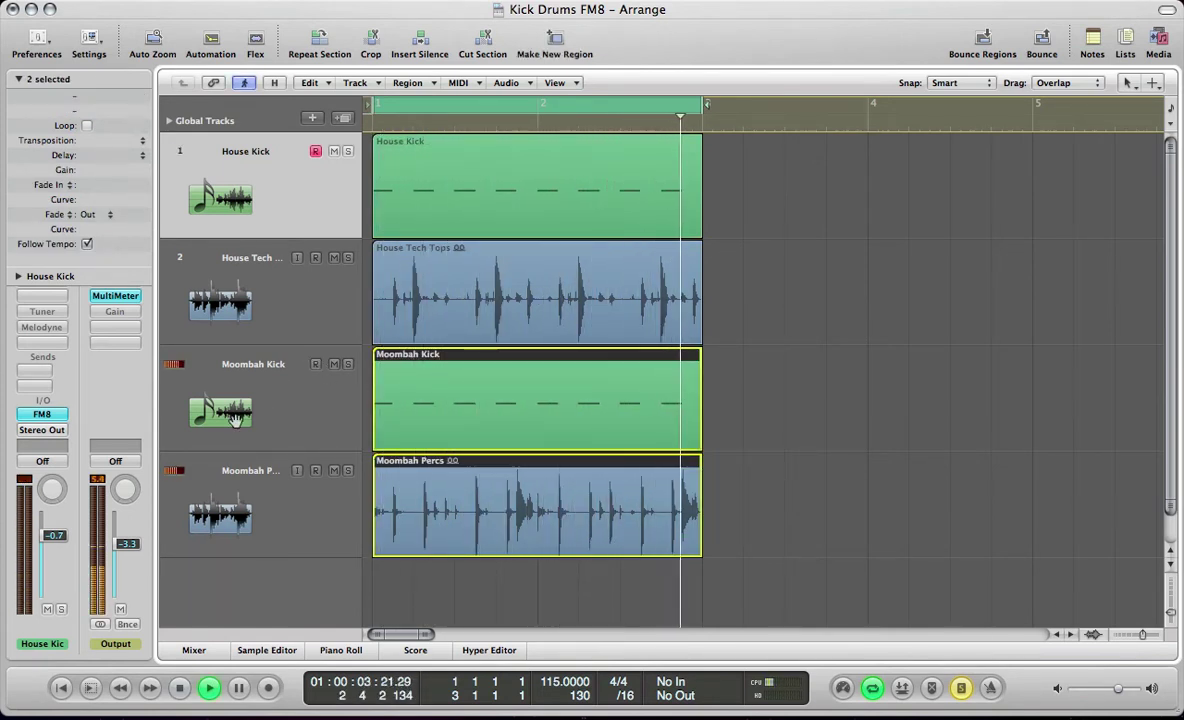
Stop playback and bring up the House Kick track's FM8 instrument
left_click(234, 420)
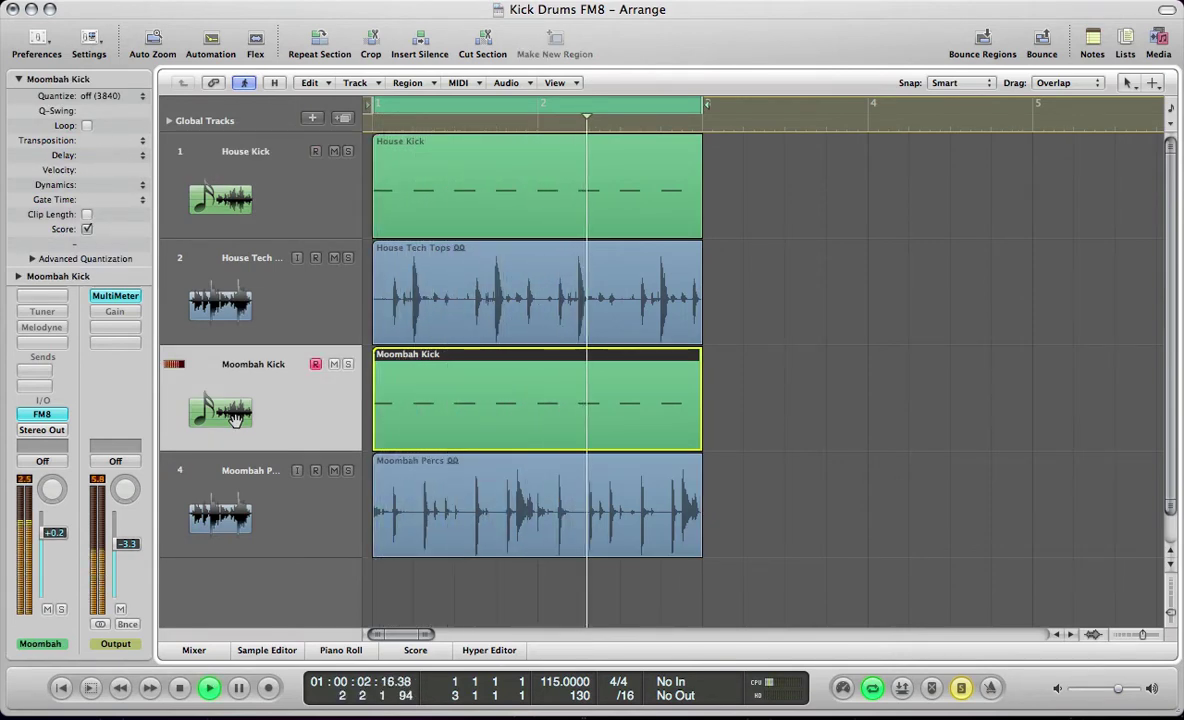
key("space")
double_click(236, 195)
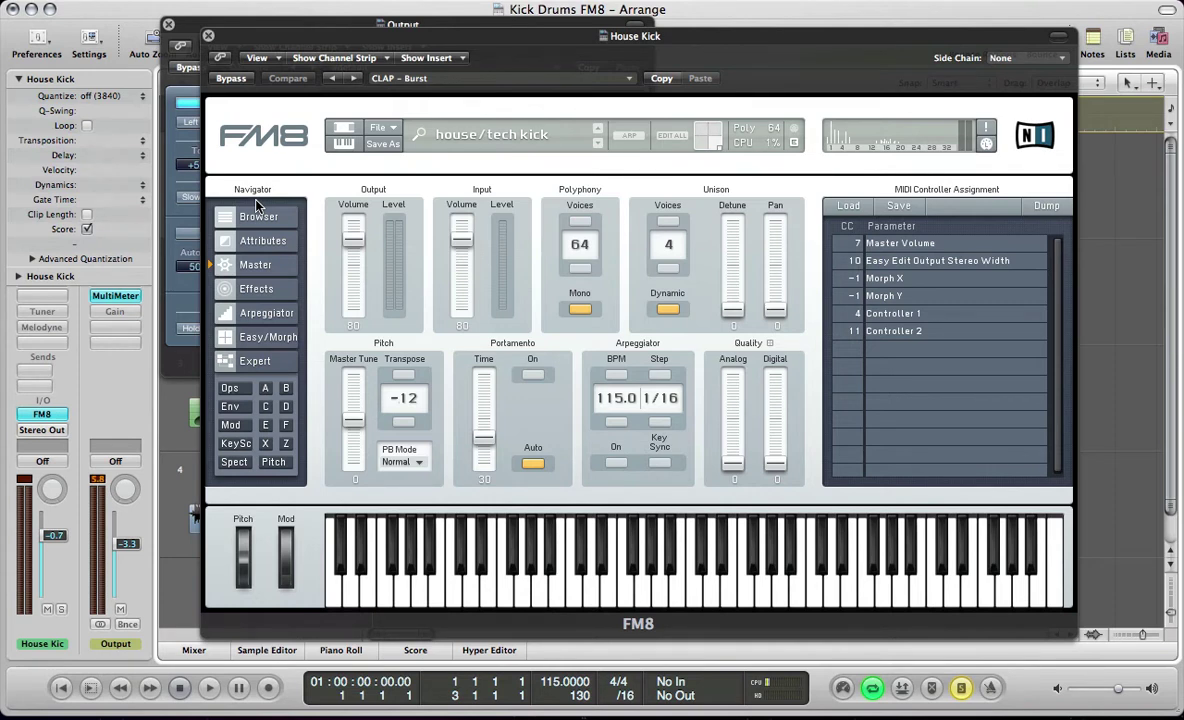
Audition the house/tech kick preset, then replace it with a blank NewSound patch
key("v")
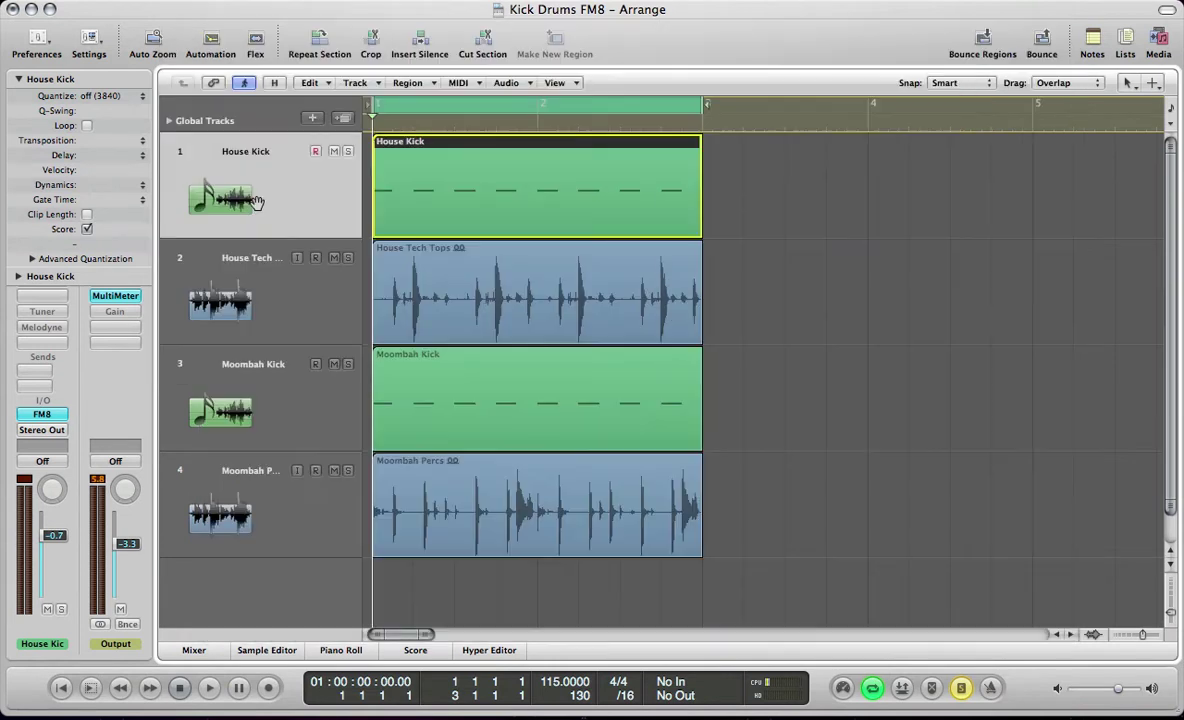
key("v")
key("space")
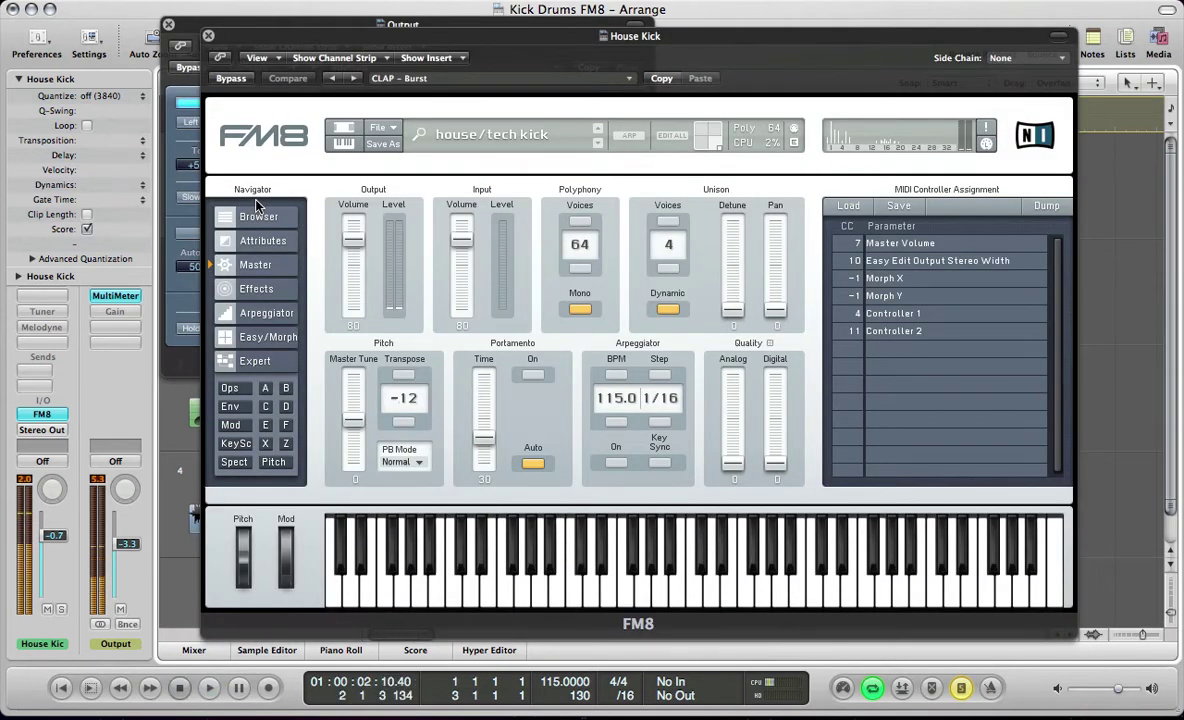
key("space")
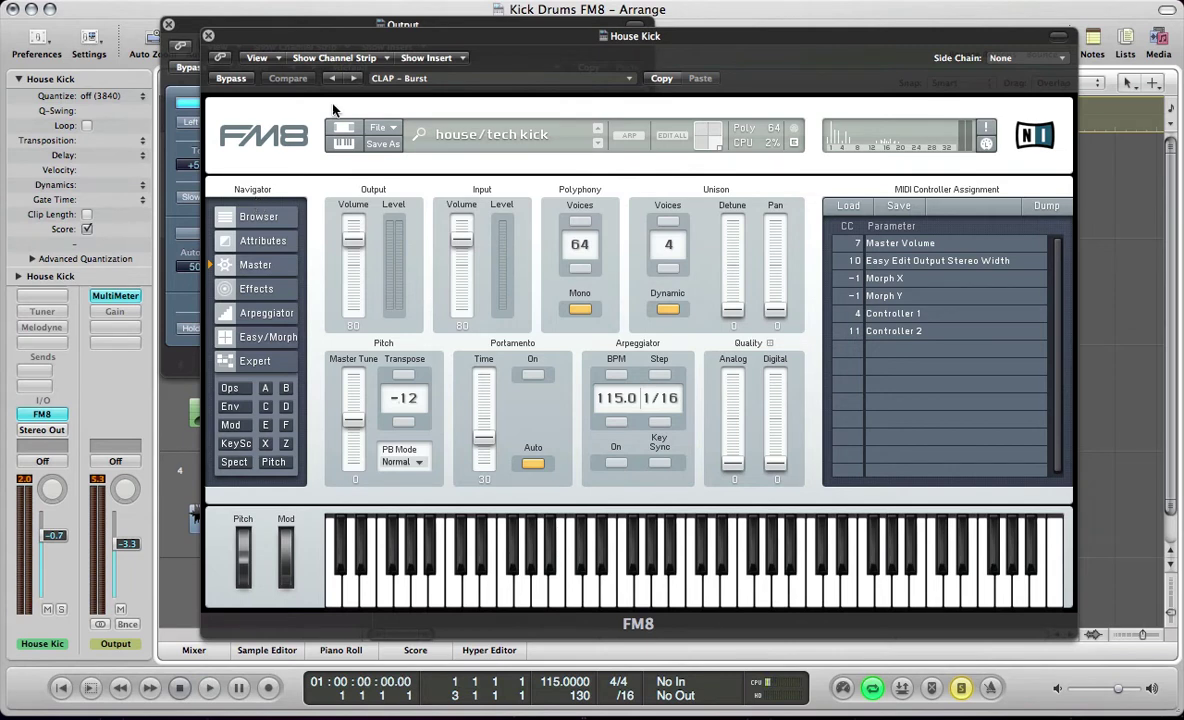
left_click(382, 128)
left_click(385, 131)
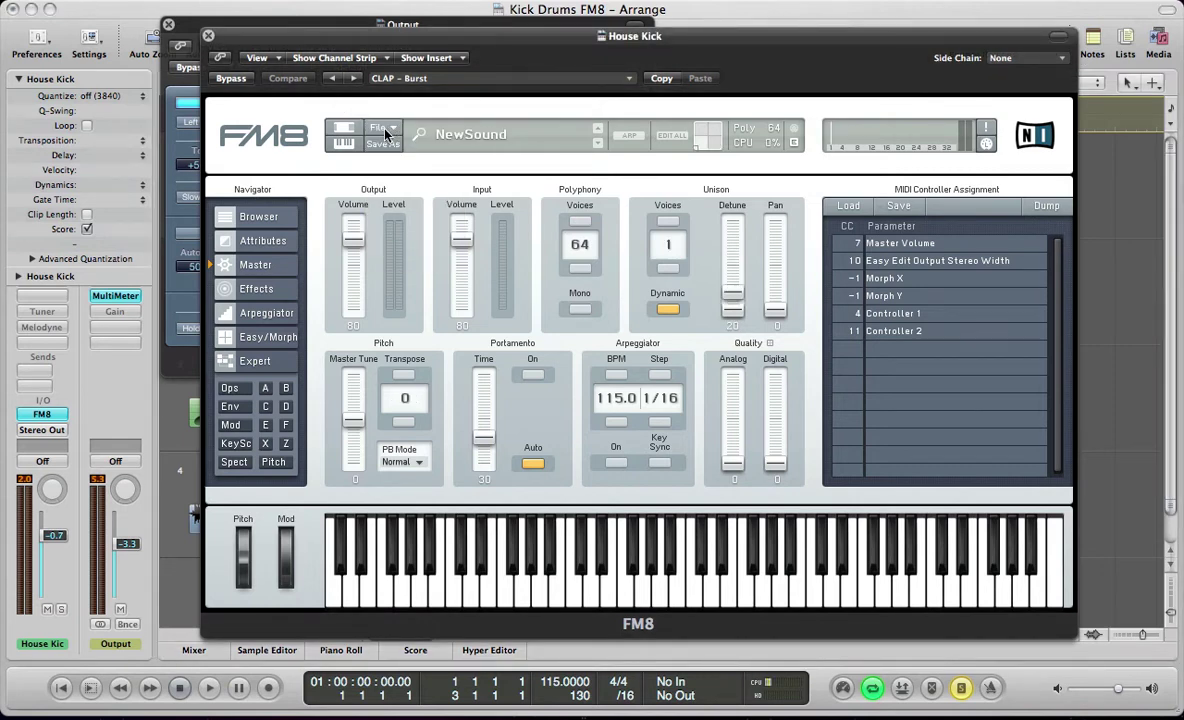
Check the House Kick C3 notes in the Piano Roll and return to FM8
key("v")
double_click(410, 152)
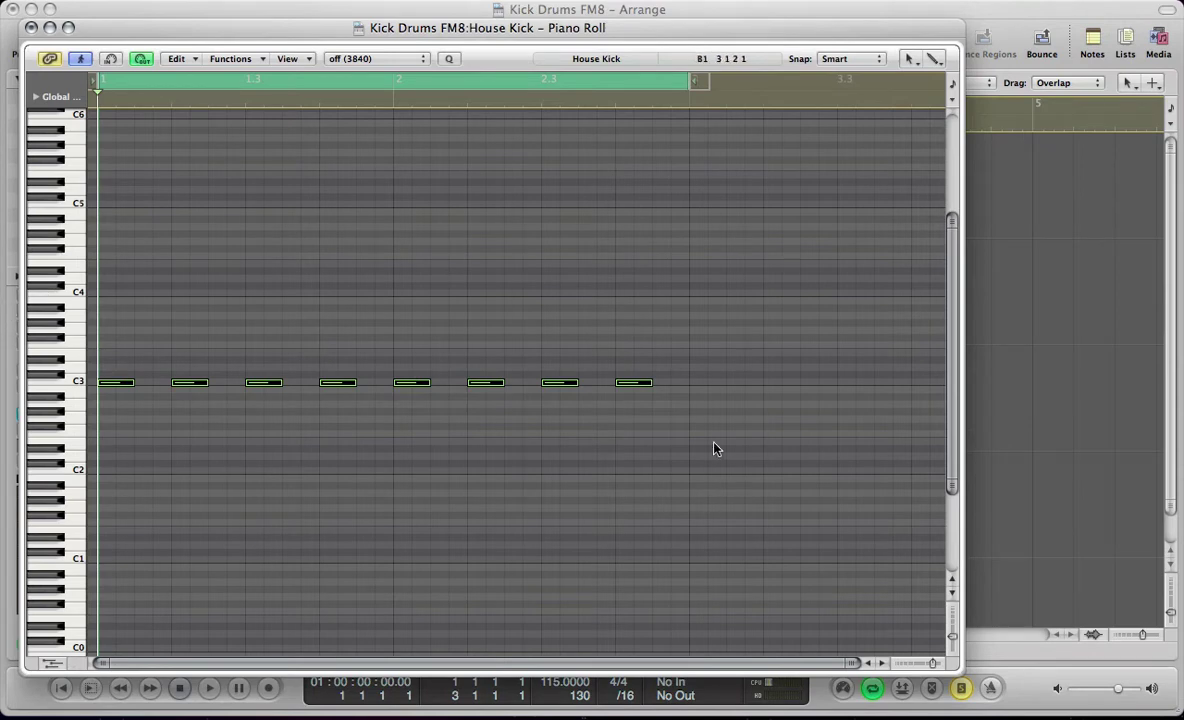
key("super+w")
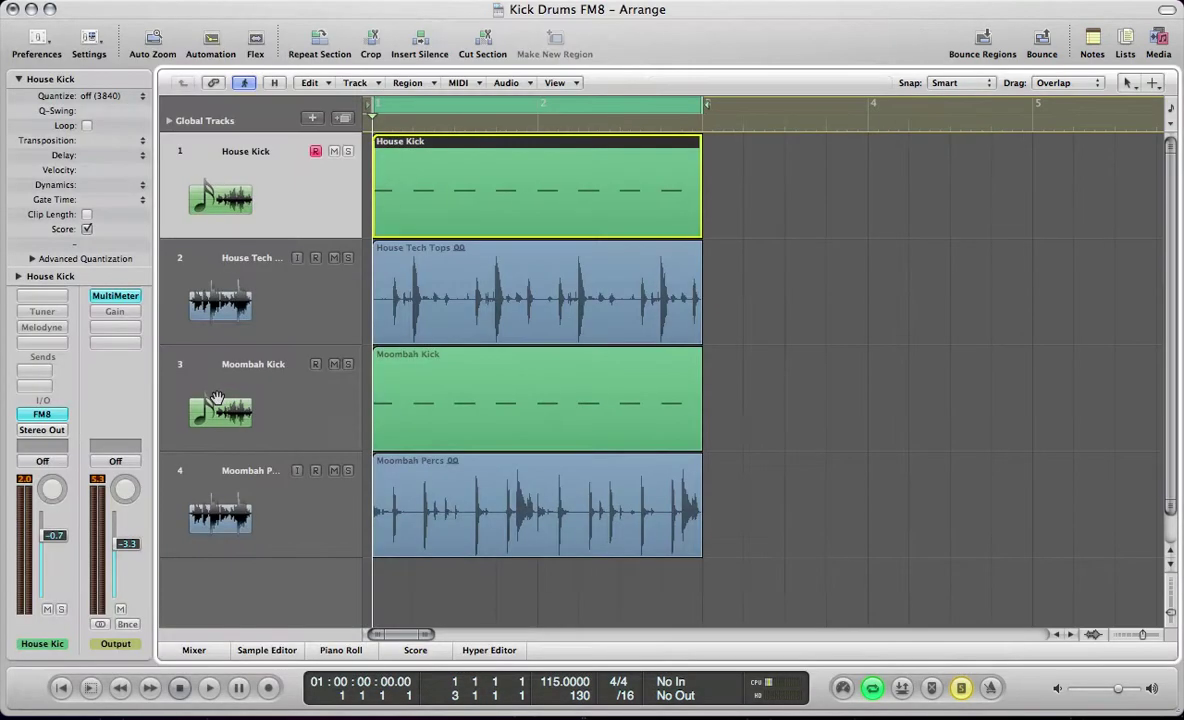
key("v")
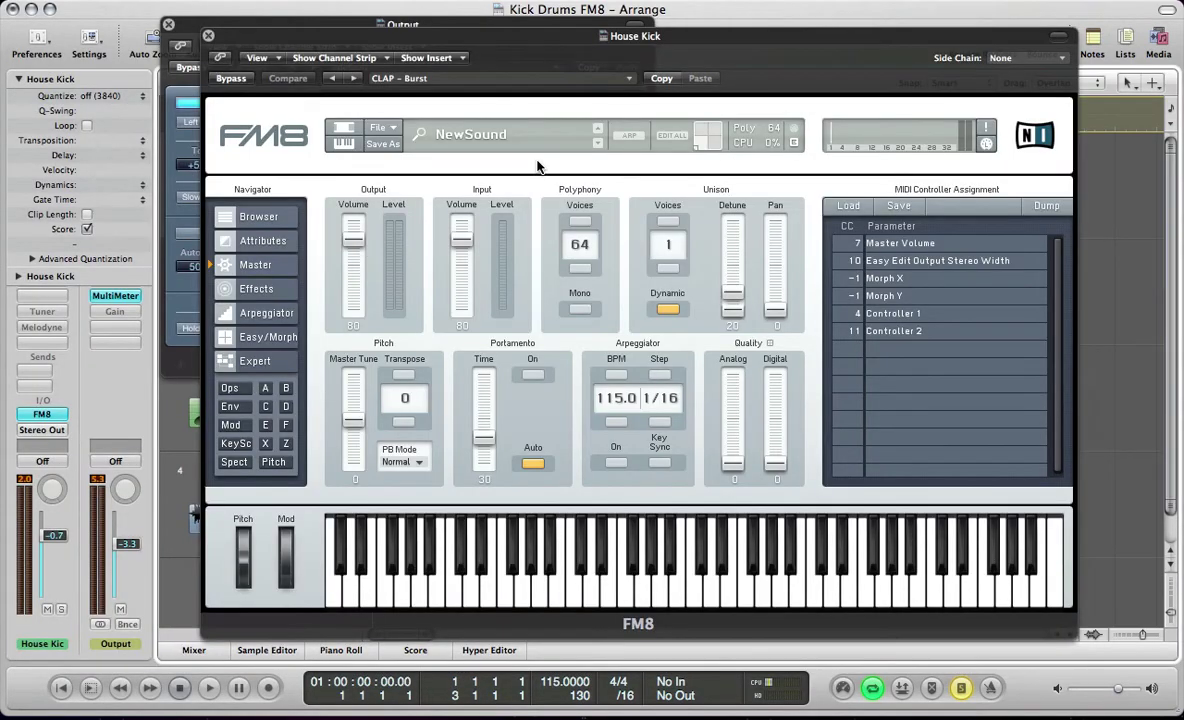
Enable Key Sync on operators E and F and set operator E's ratio to 4
left_click(233, 388)
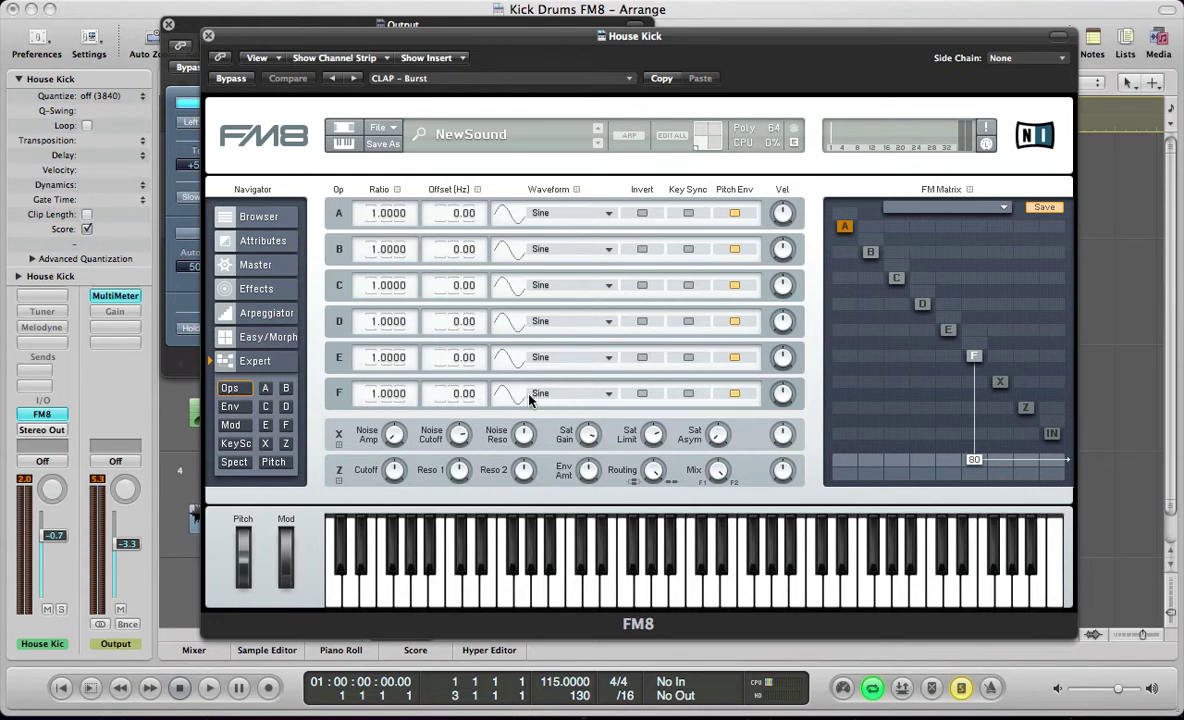
left_click(687, 394)
left_click(688, 358)
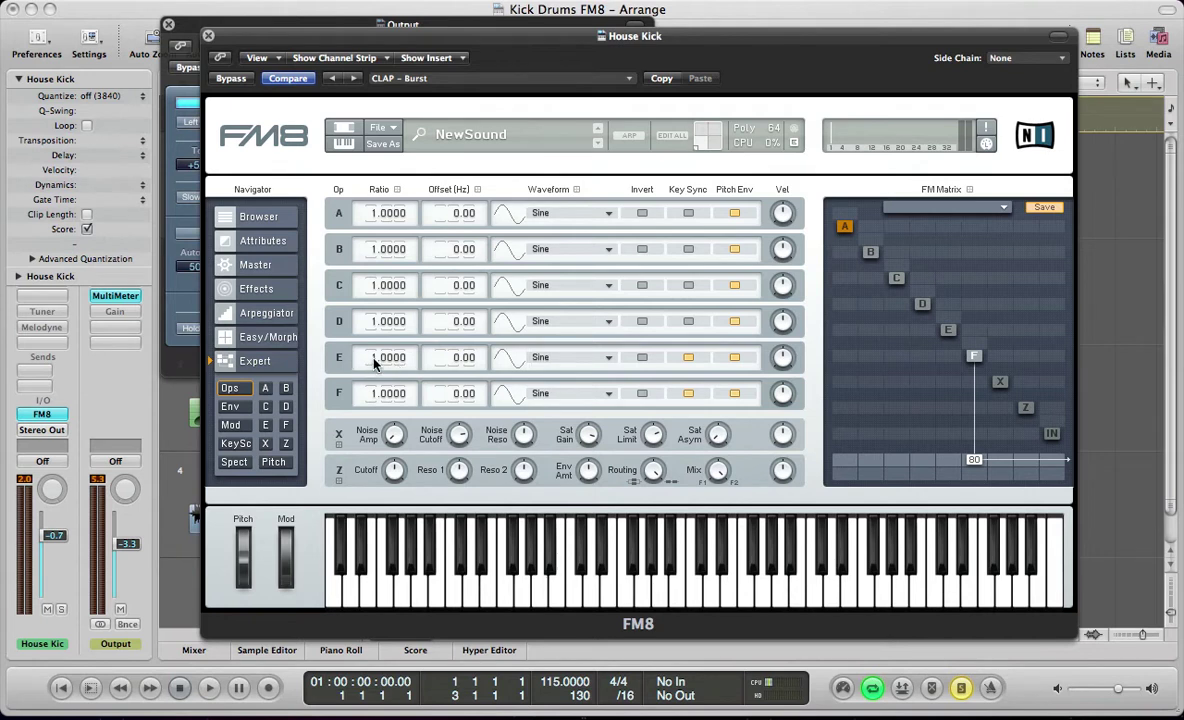
key("Return")
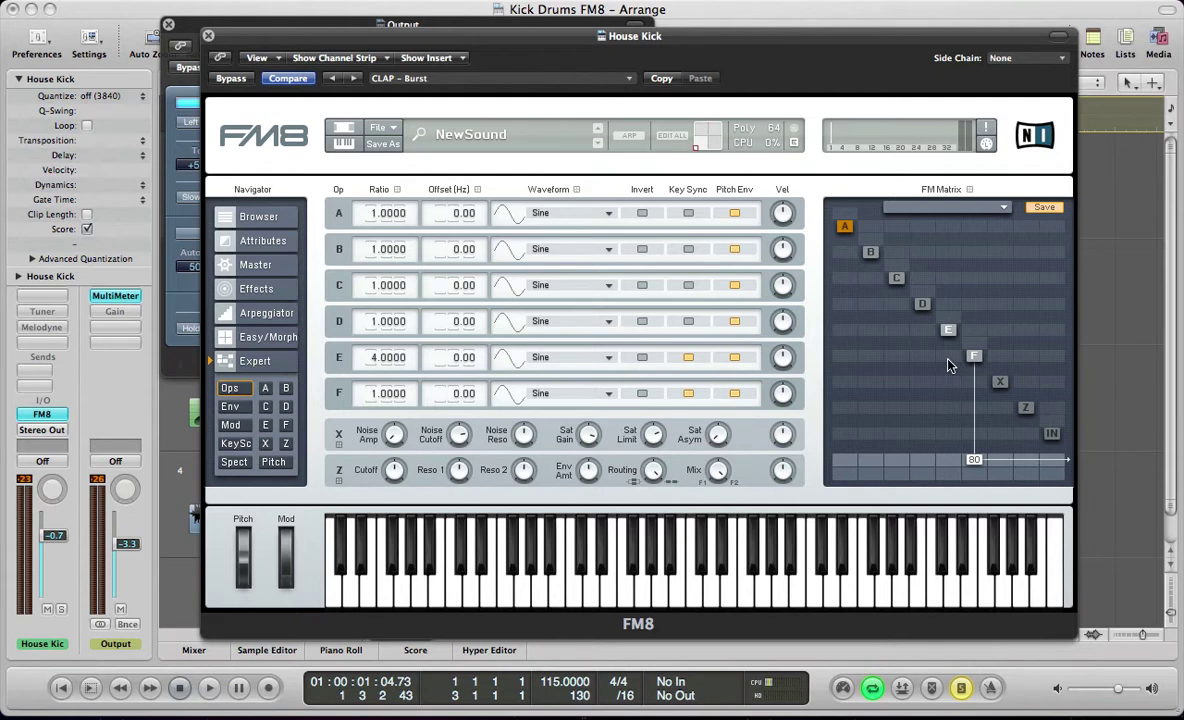
Route operator E into operator F in the FM Matrix and audition the gritty kick
left_click_drag(950, 365, 962, 348)
key("space")
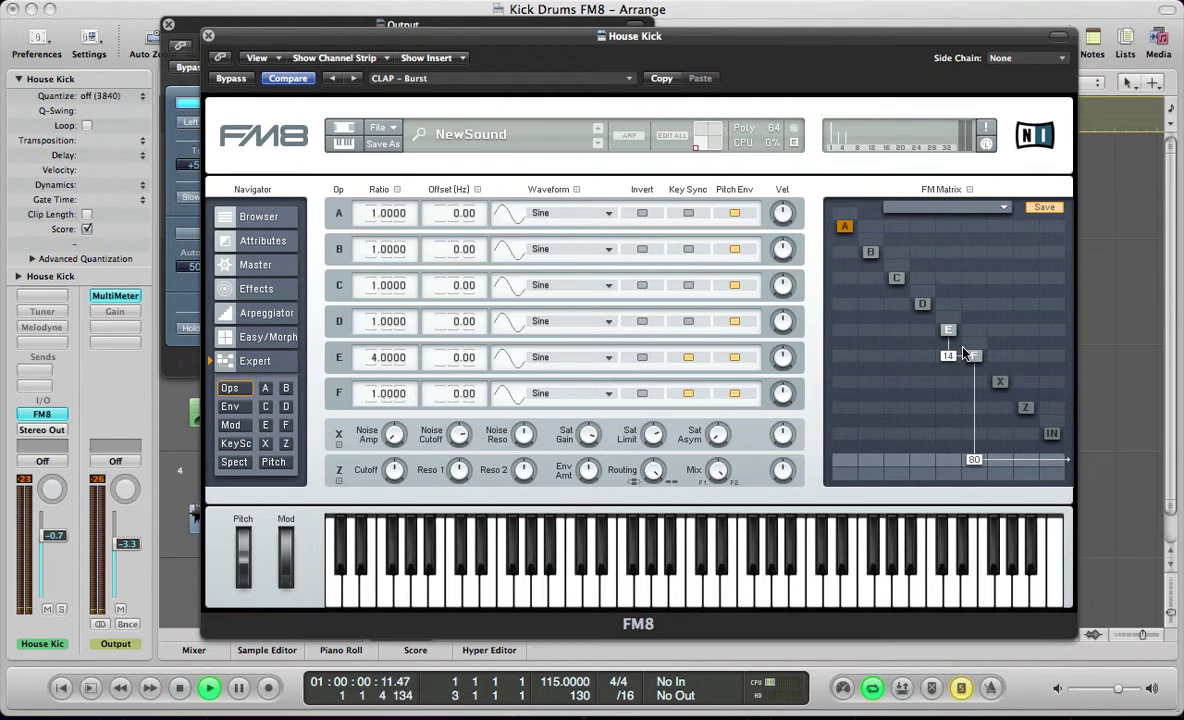
key("space")
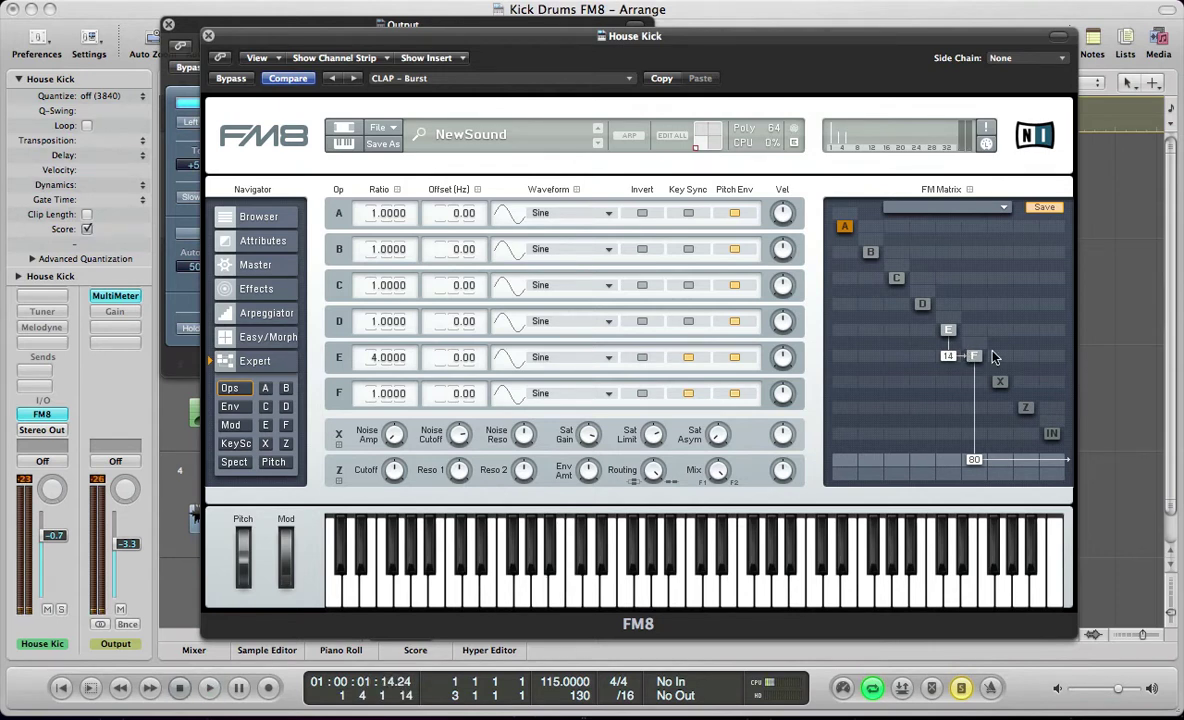
left_click_drag(988, 354, 990, 340)
key("space")
On the Master page turn on Mono, set Unison Detune to 0 and Unison Voices to 4
left_click(252, 264)
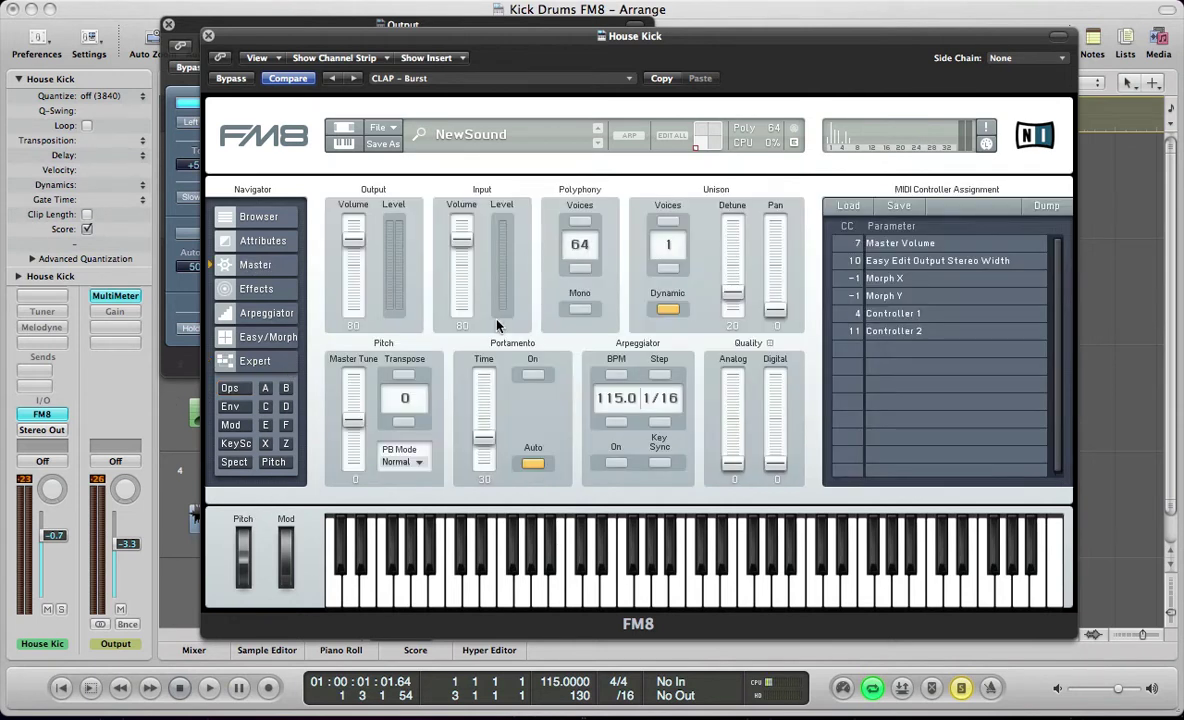
left_click(580, 310)
left_click_drag(733, 294, 738, 357)
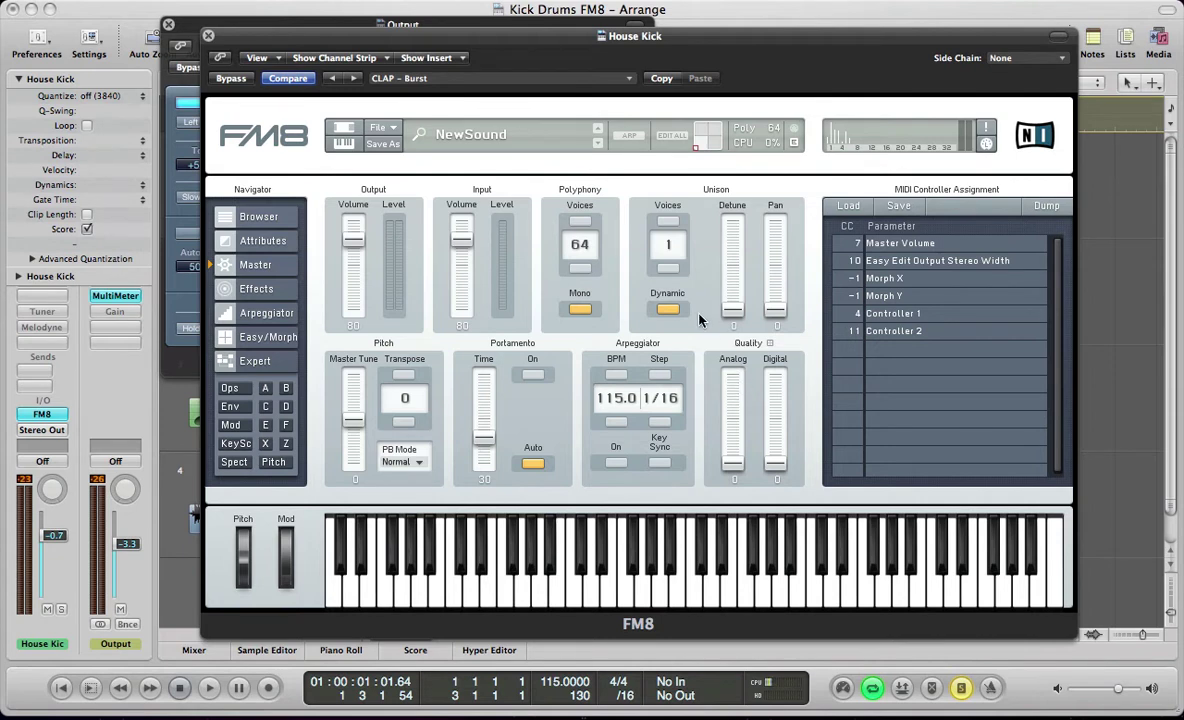
left_click(668, 222)
key("space")
Deepen the pitch envelope and shape it: full level at start, drop to minimum, later third point
left_click(277, 465)
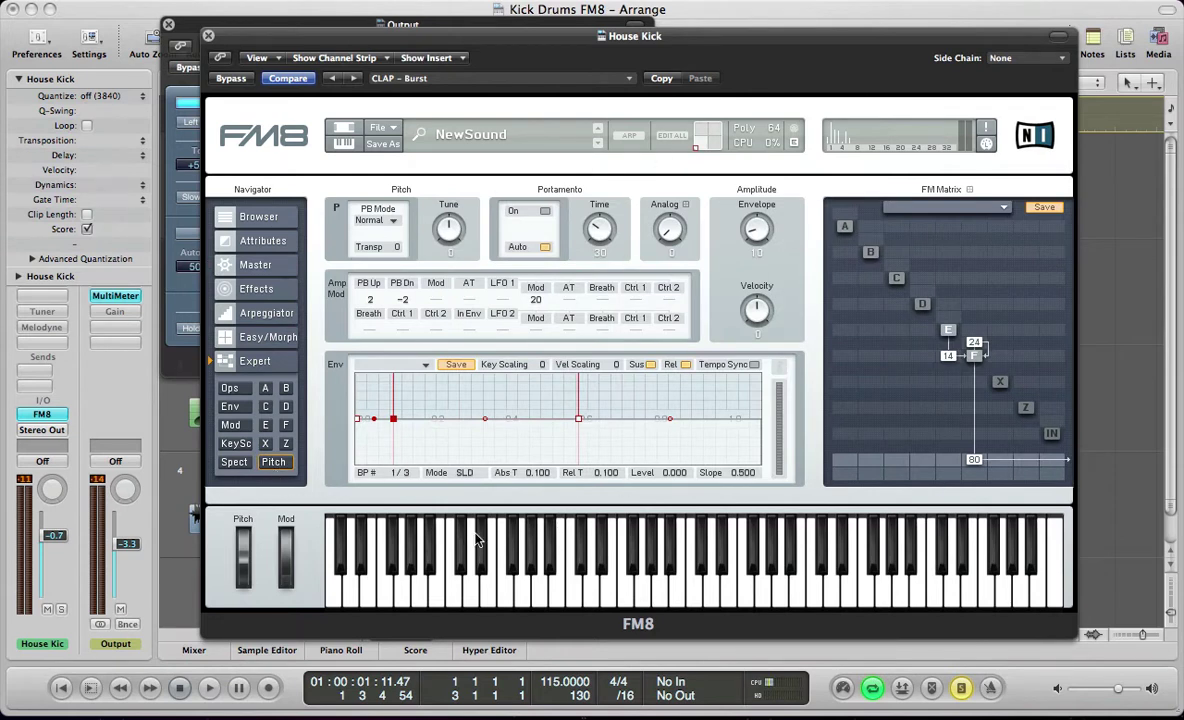
left_click(229, 389)
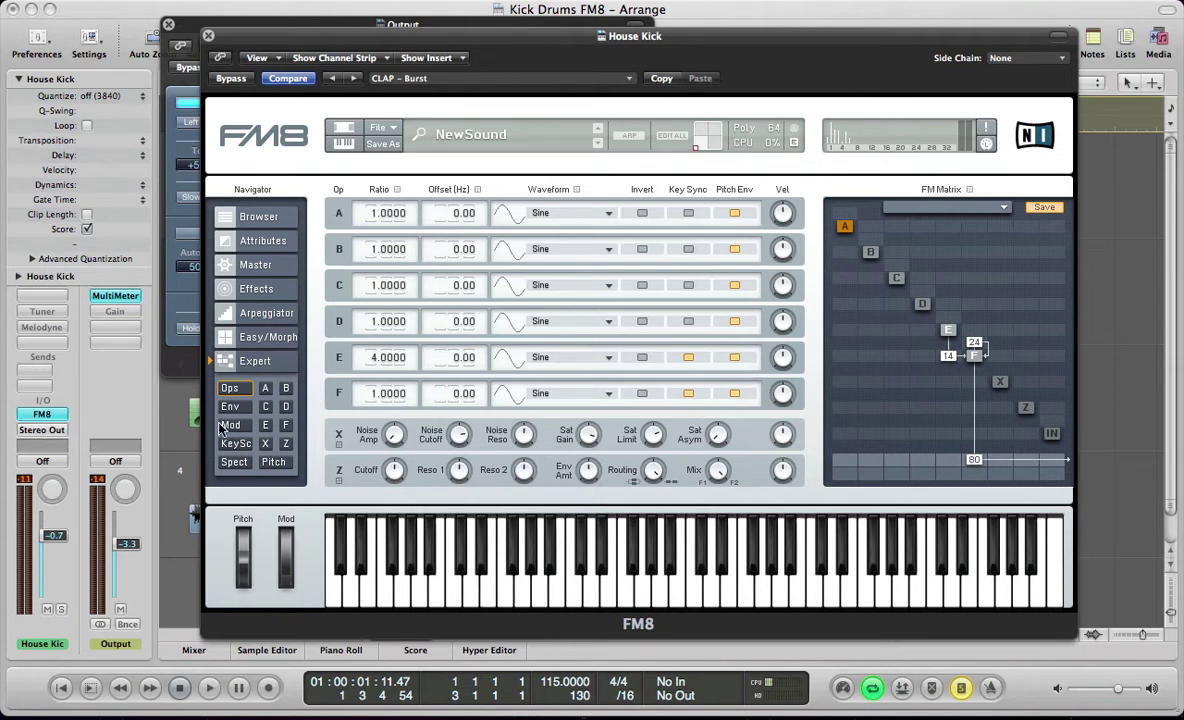
left_click(273, 461)
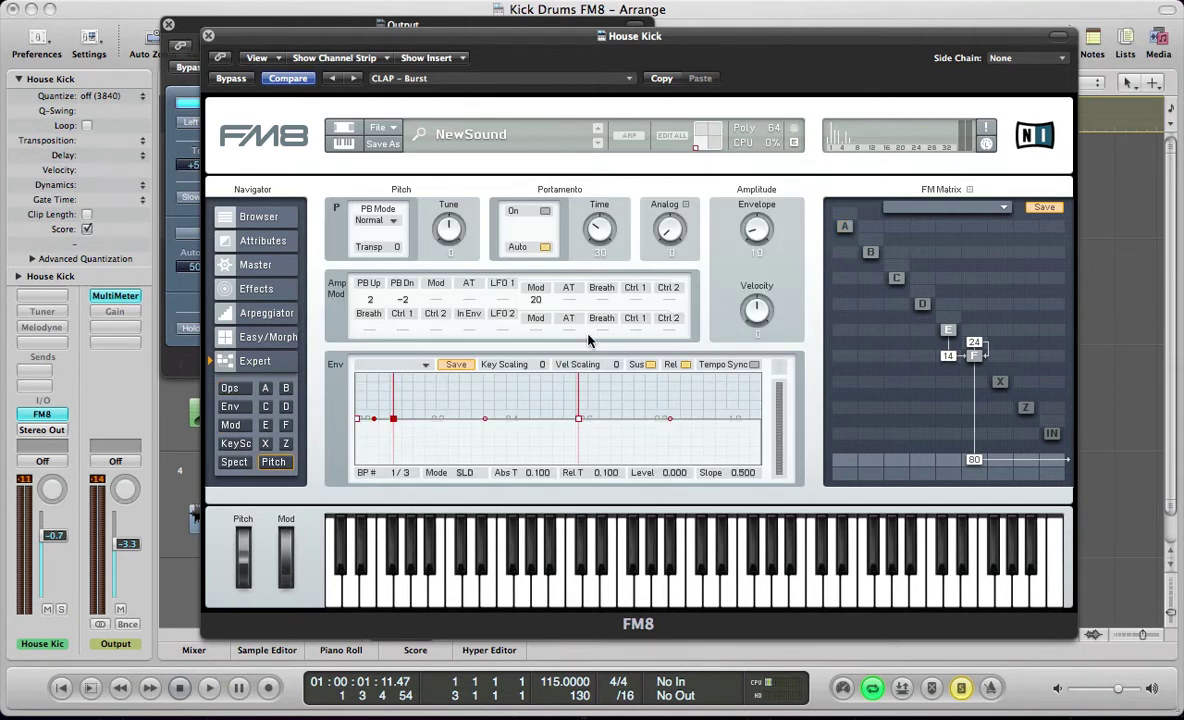
left_click_drag(754, 233, 755, 183)
double_click(367, 419)
left_click_drag(367, 420, 356, 371)
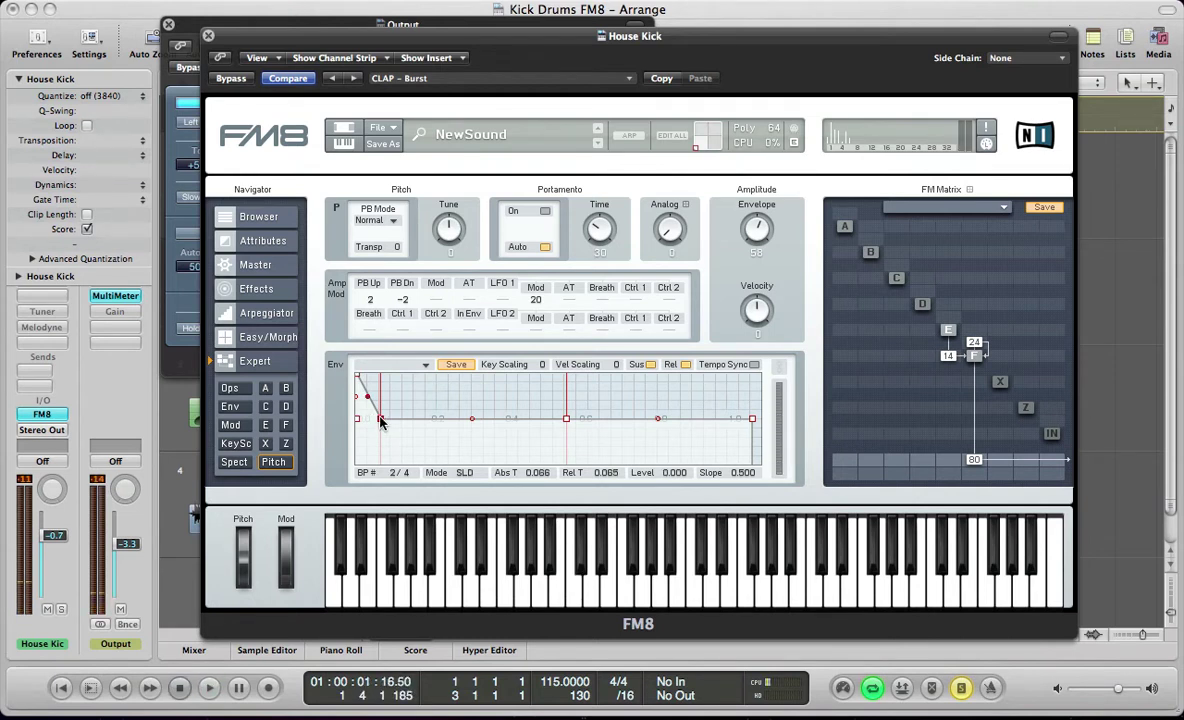
left_click_drag(380, 421, 387, 474)
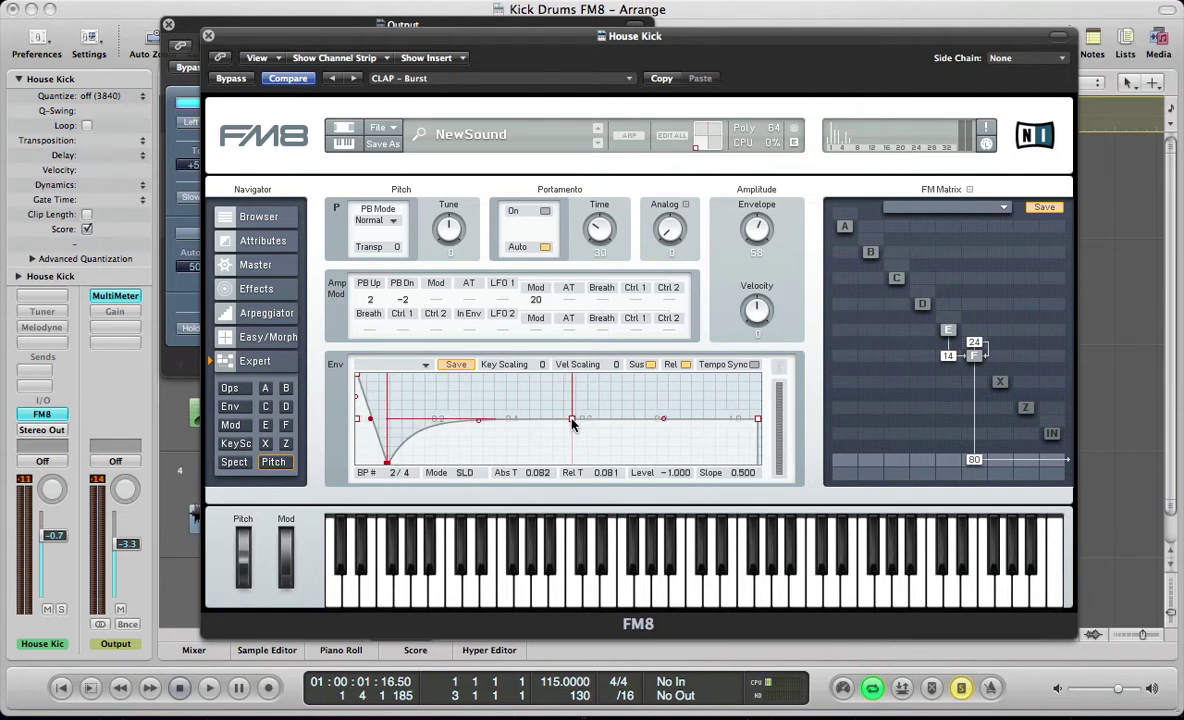
left_click_drag(572, 420, 560, 495)
Zoom into the pitch envelope's start, curve the drop exponentially and shorten it slightly
key("space")
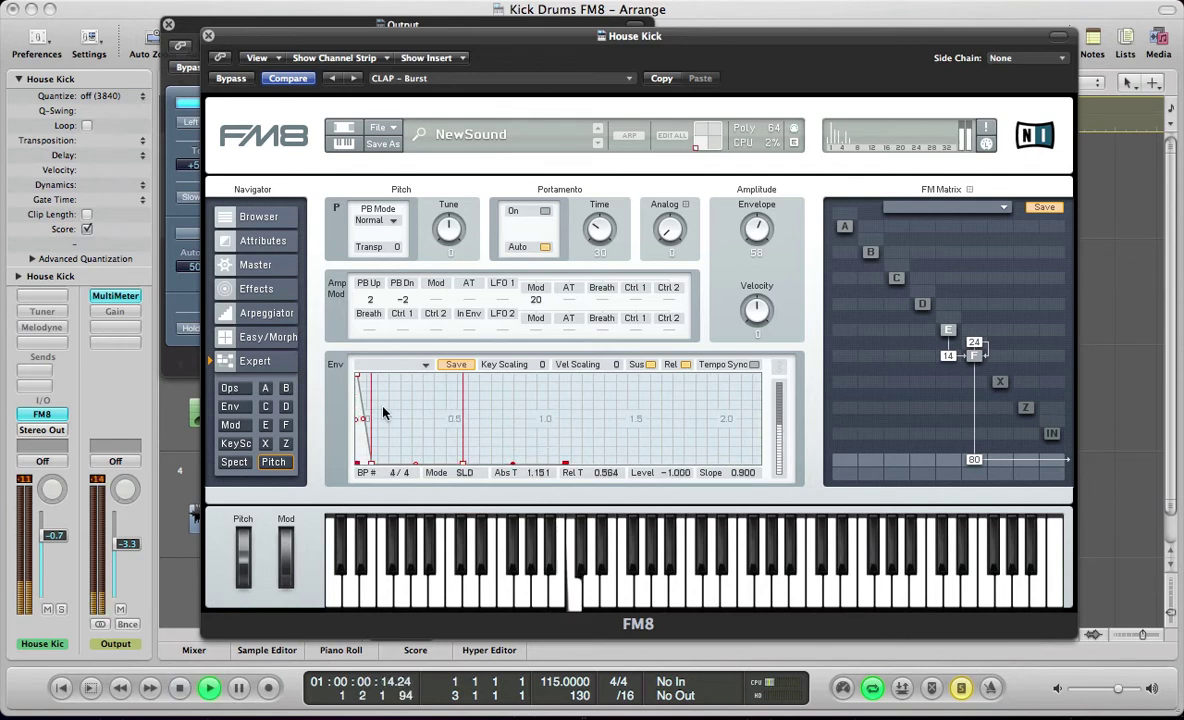
left_click_drag(383, 412, 520, 262)
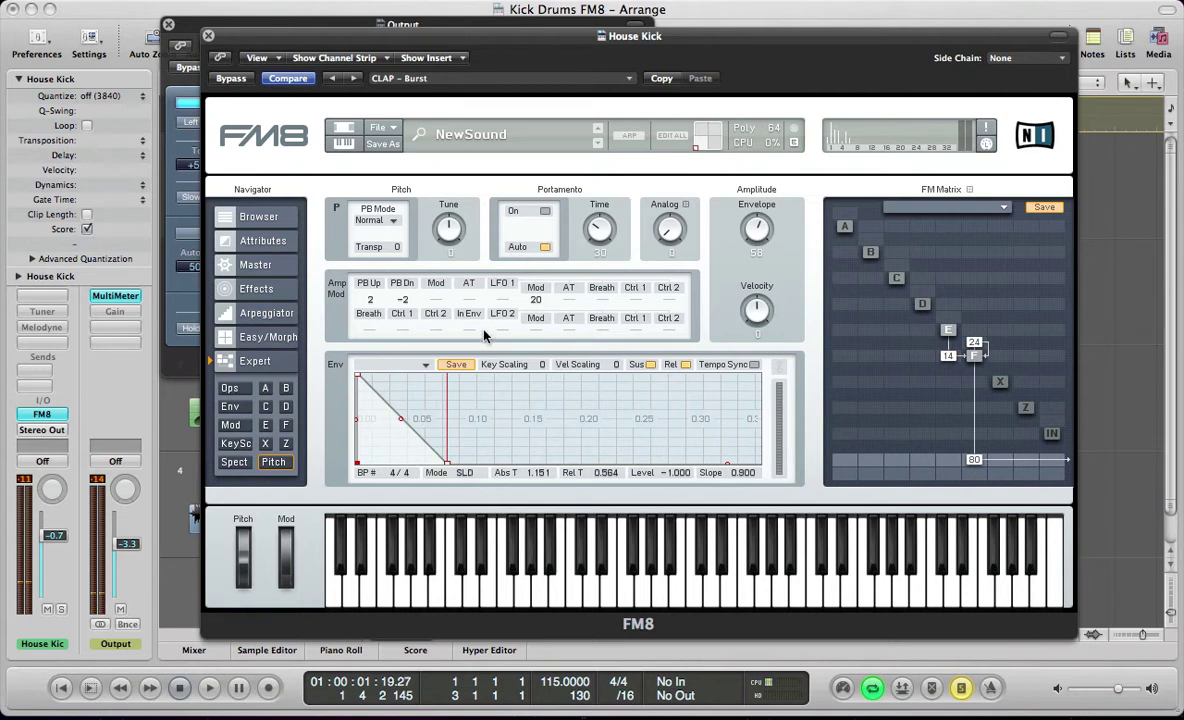
left_click_drag(385, 421, 556, 283)
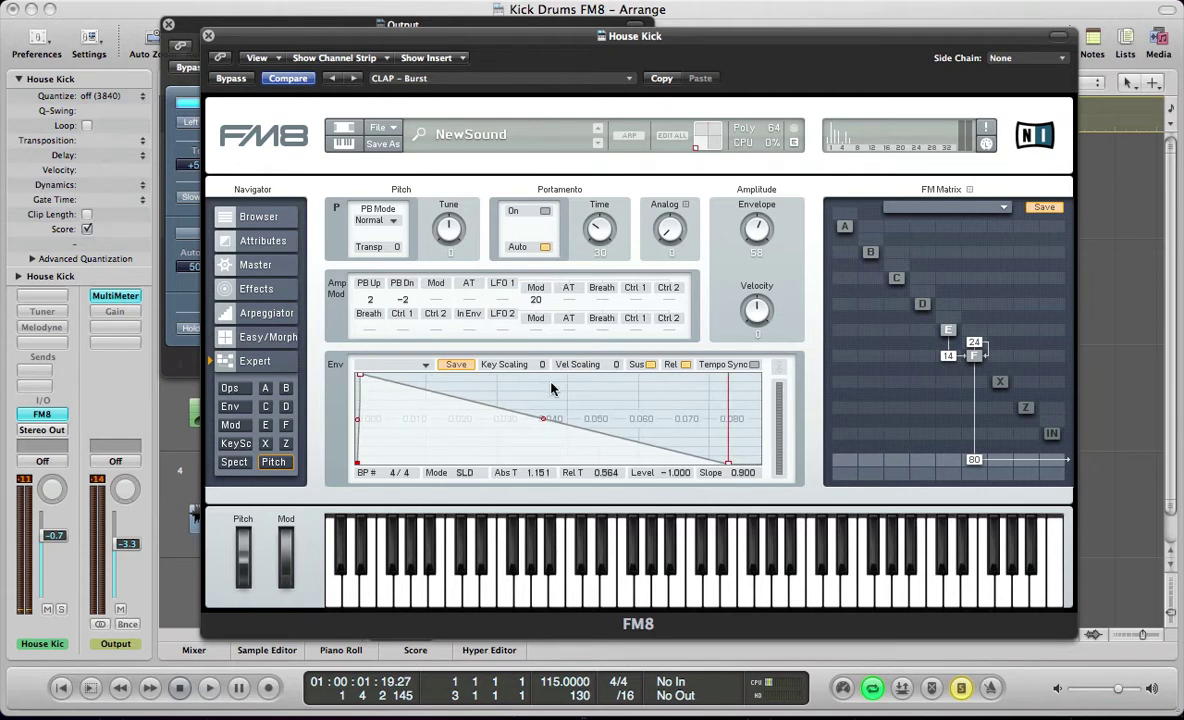
left_click_drag(544, 424, 545, 457)
key("space")
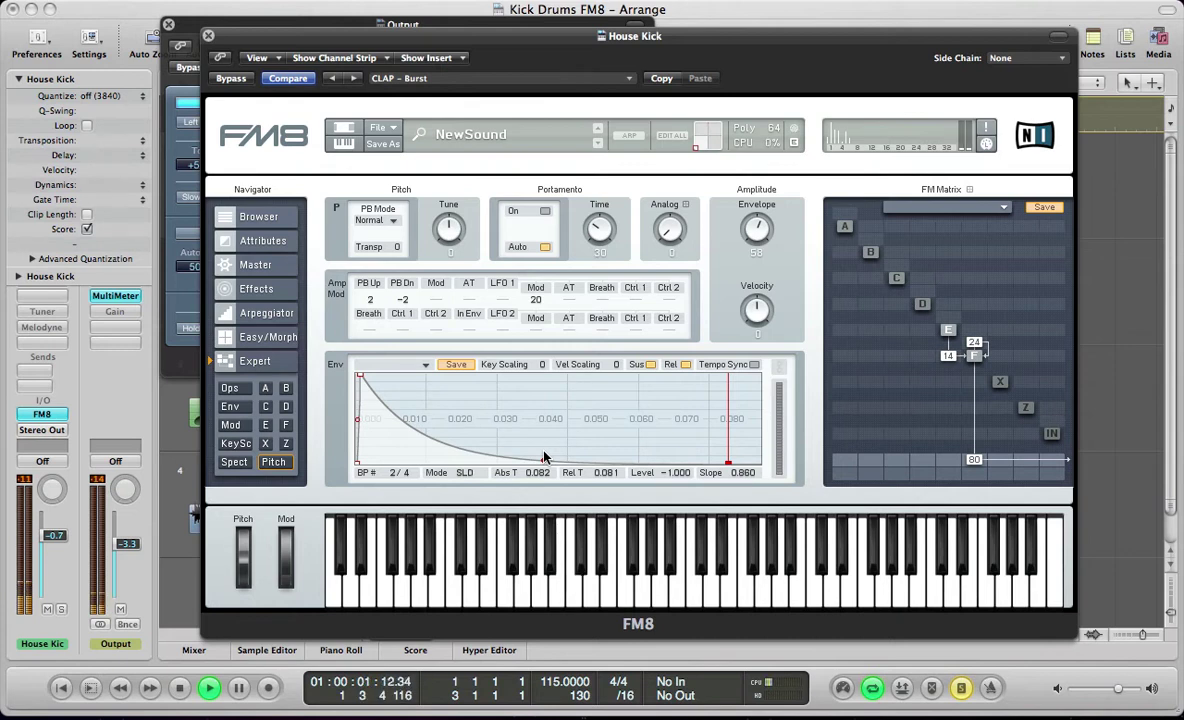
left_click_drag(727, 436, 570, 479)
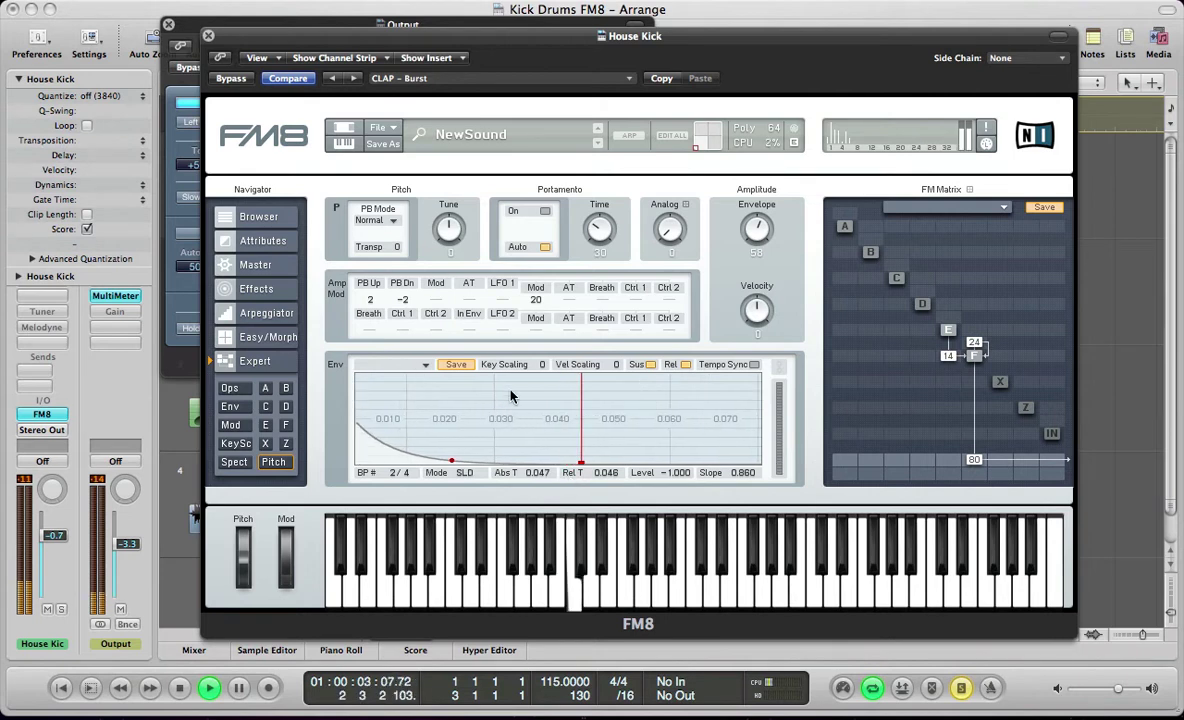
Lengthen the pitch envelope's release slightly, leaving the first breakpoint unchanged
left_click_drag(518, 375, 614, 398)
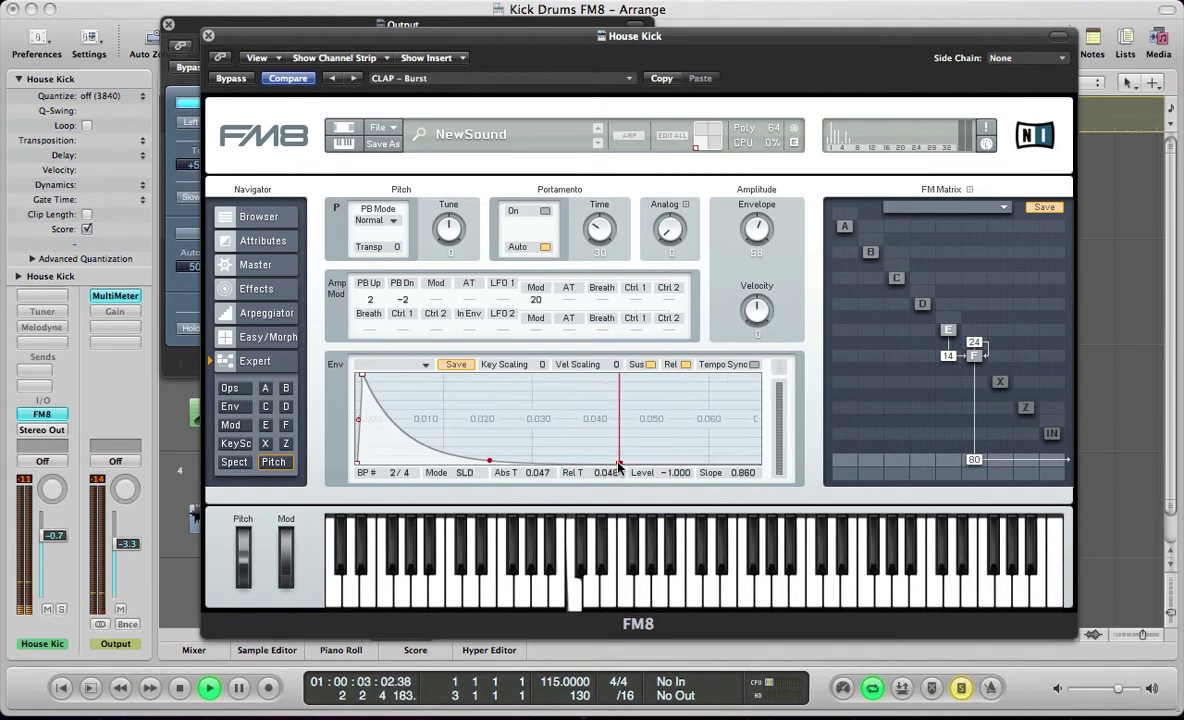
left_click_drag(619, 466, 630, 470)
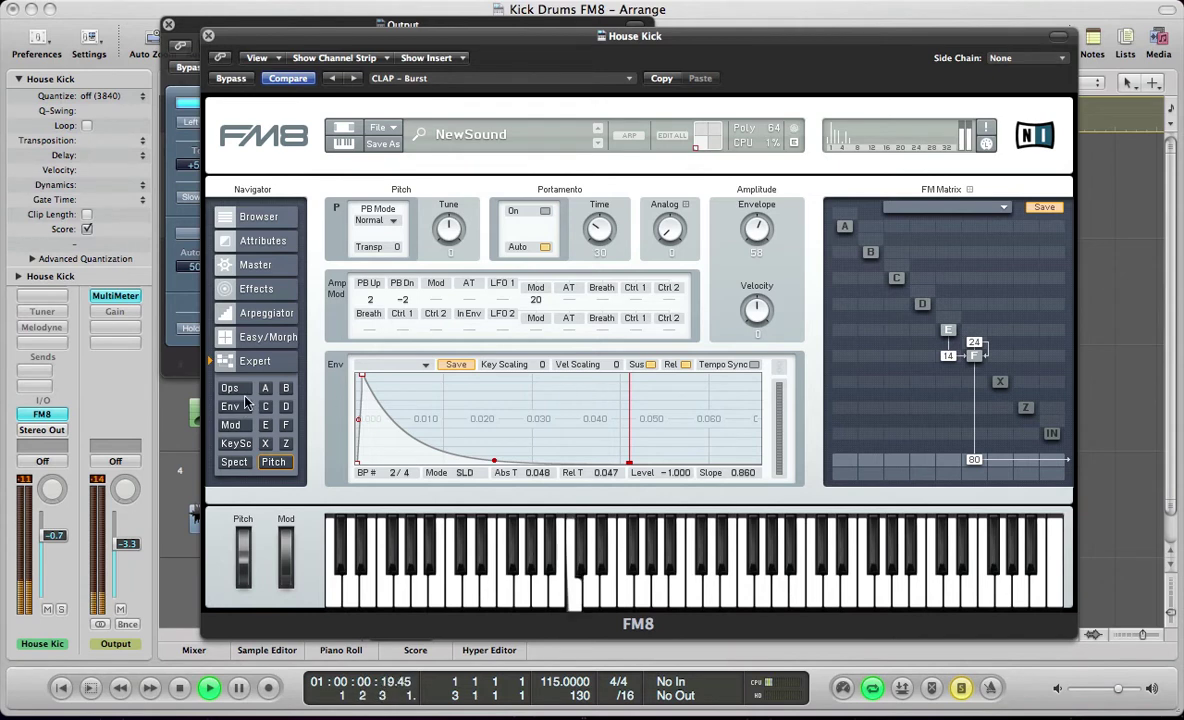
left_click(358, 376)
mouse_move(356, 378)
left_mouse_down()
mouse_move(357, 423)
mouse_move(345, 370)
left_mouse_up()
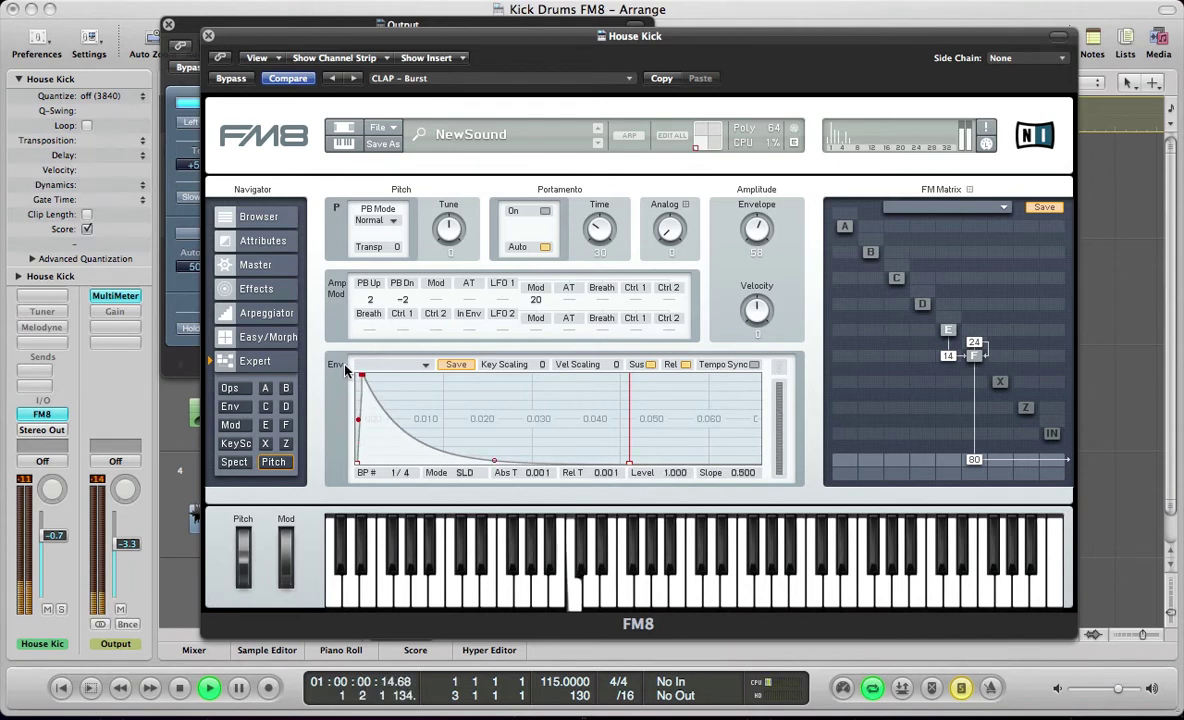
key("space")
Expand operator F's envelope, enable Tempo Sync, and drop breakpoint 2 to zero level
left_click(229, 407)
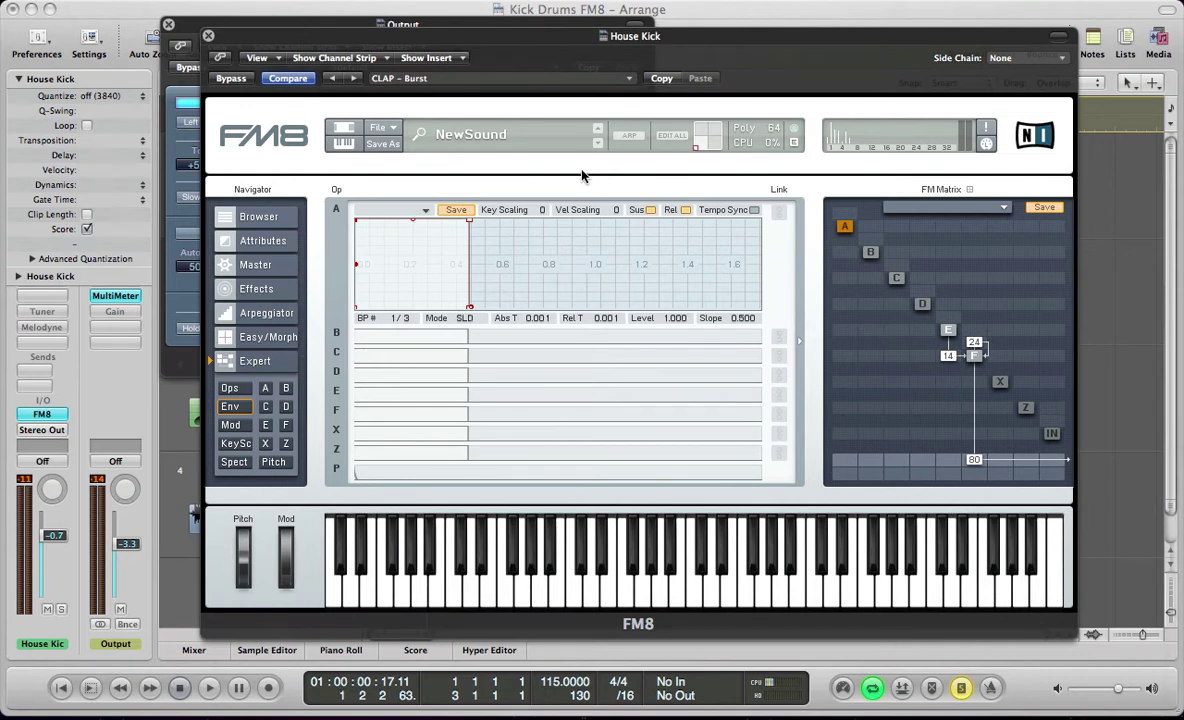
left_click(395, 413)
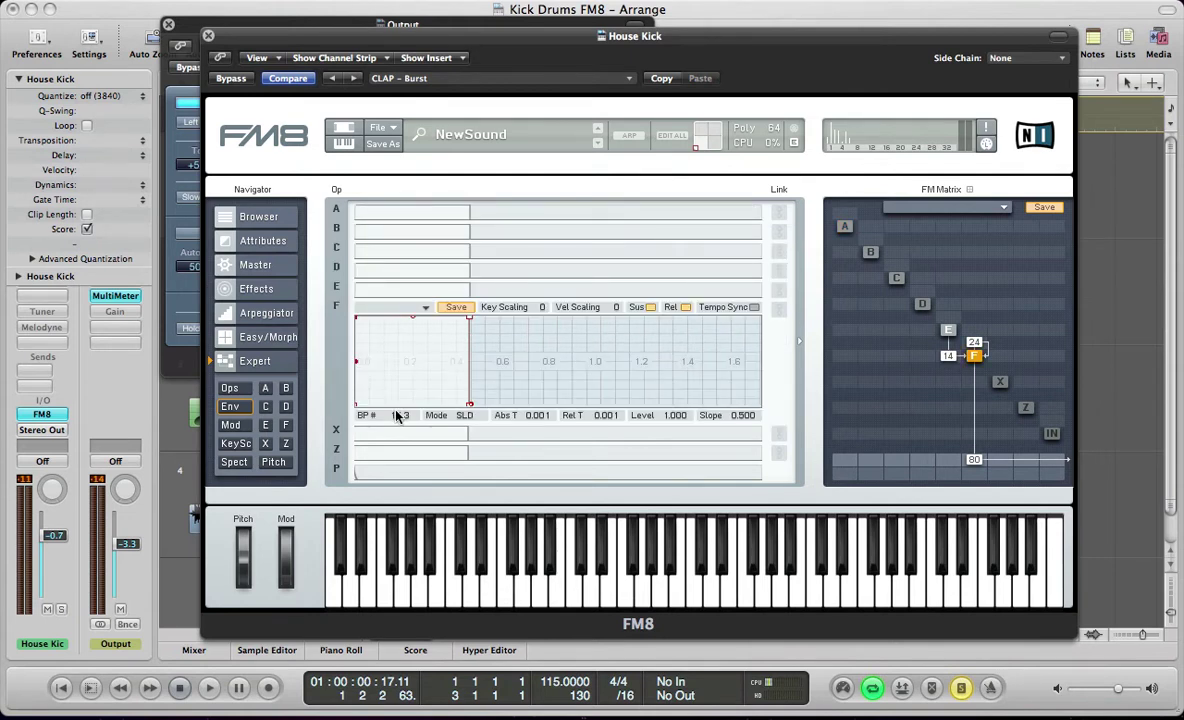
left_click(755, 307)
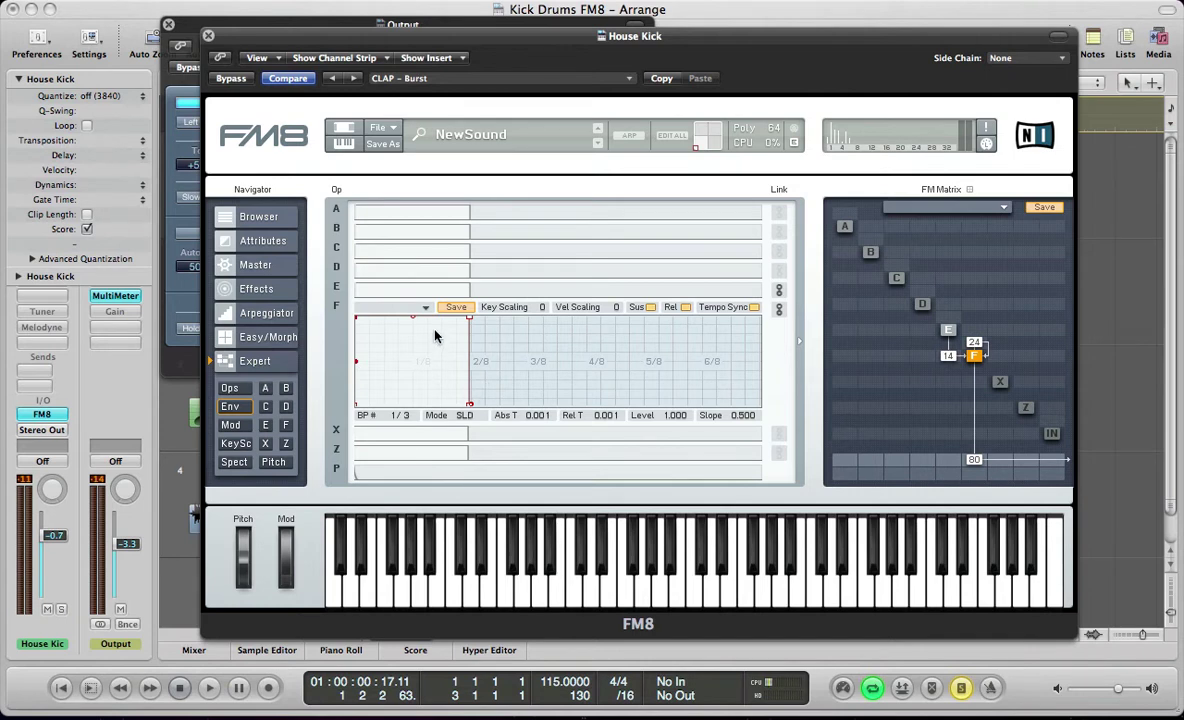
left_click_drag(441, 339, 564, 285)
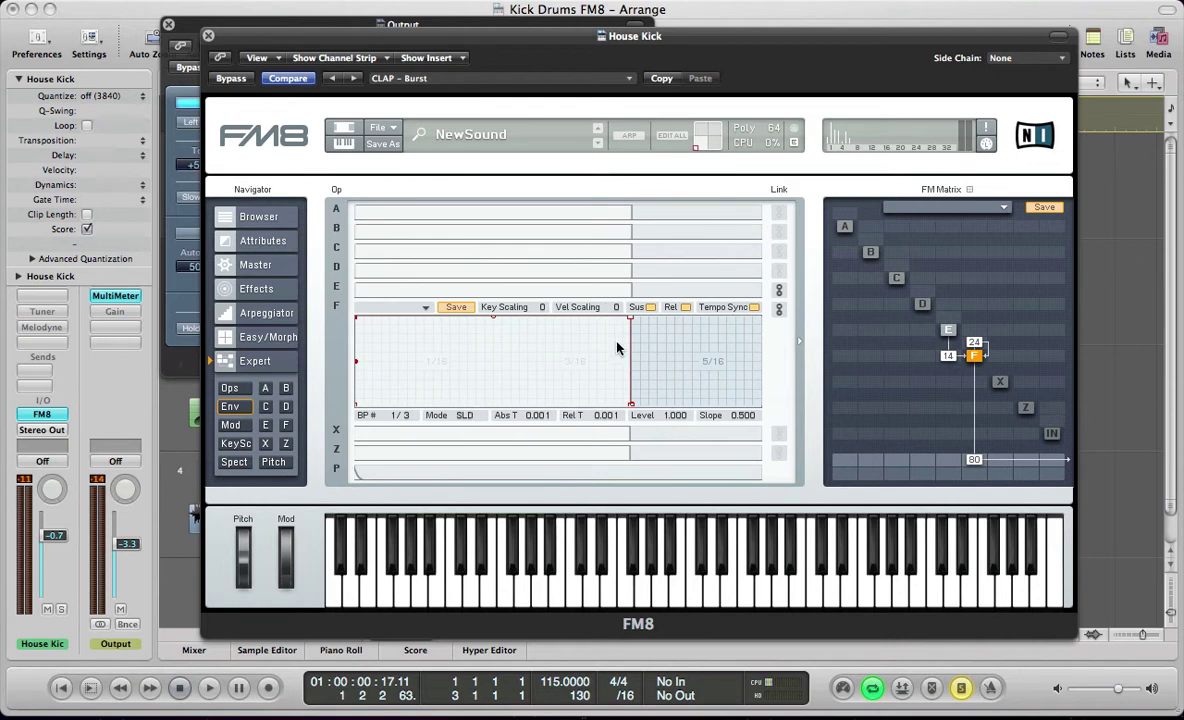
left_click_drag(623, 337, 655, 300)
left_click(706, 393)
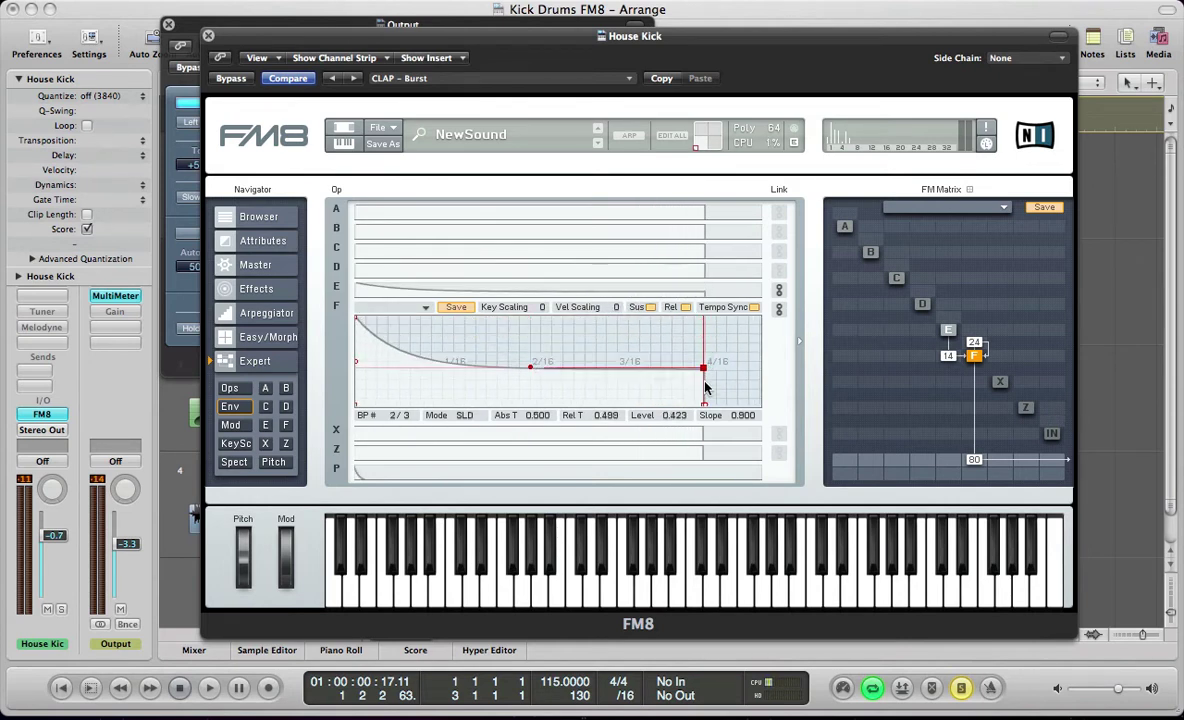
left_click_drag(706, 393, 706, 416)
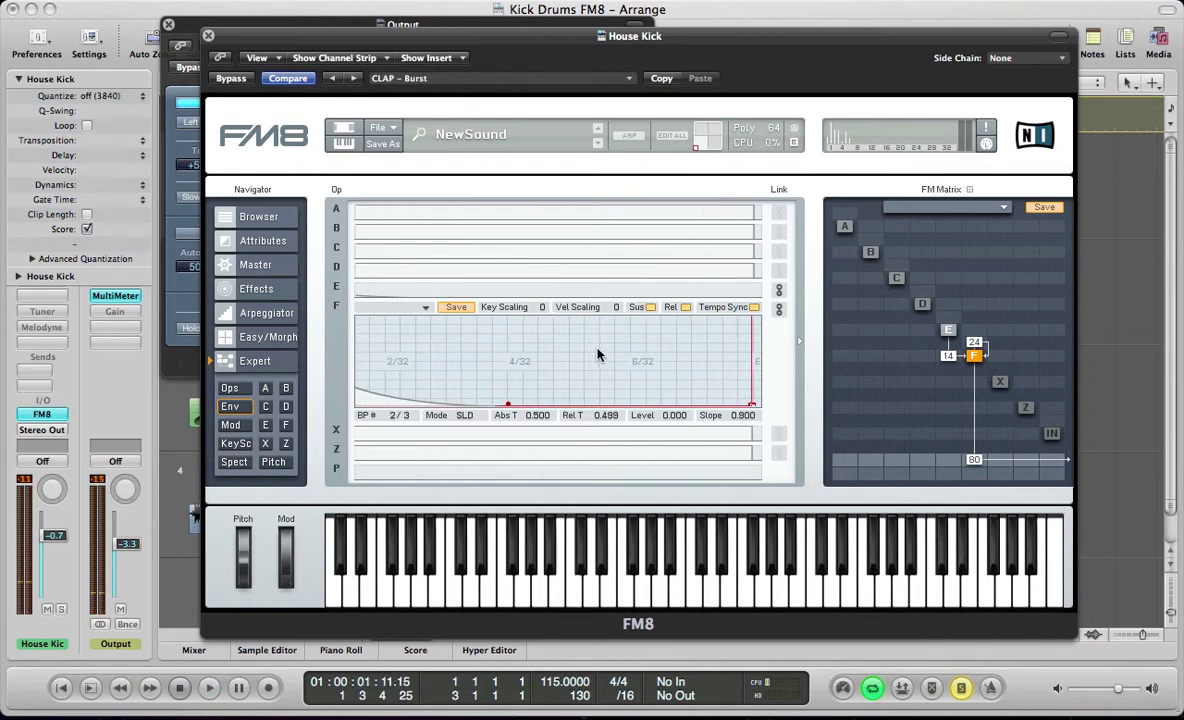
Keep F's decay at zero before 4/16, ease the decay slope, and audition the kick
left_click_drag(676, 408, 722, 405)
left_click_drag(515, 378, 517, 404)
key("space")
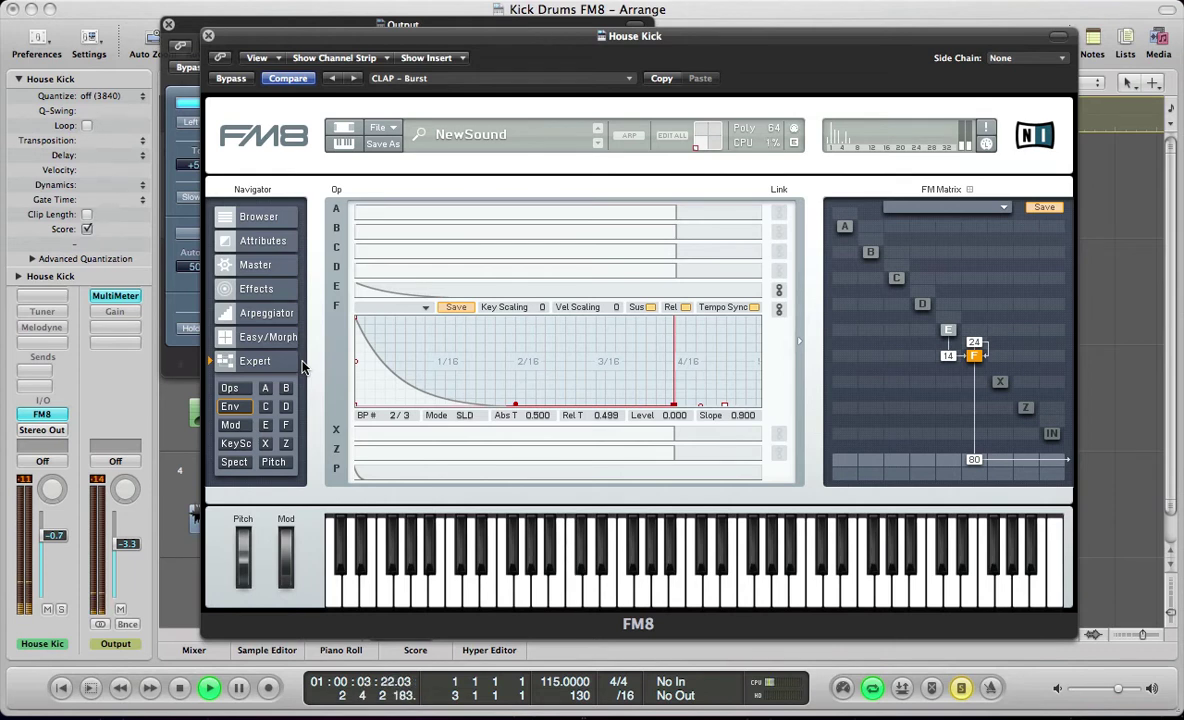
key("space")
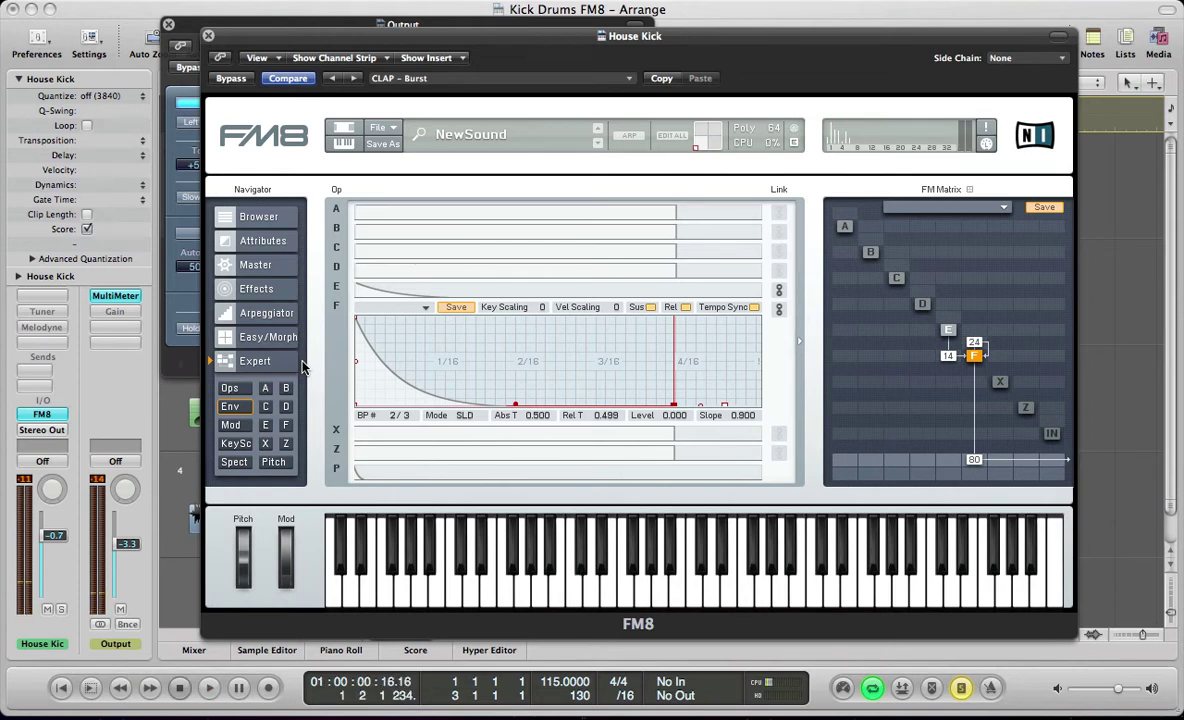
key("space")
key("space")
mouse_move(516, 406)
left_mouse_down()
mouse_move(520, 373)
mouse_move(517, 404)
left_mouse_up()
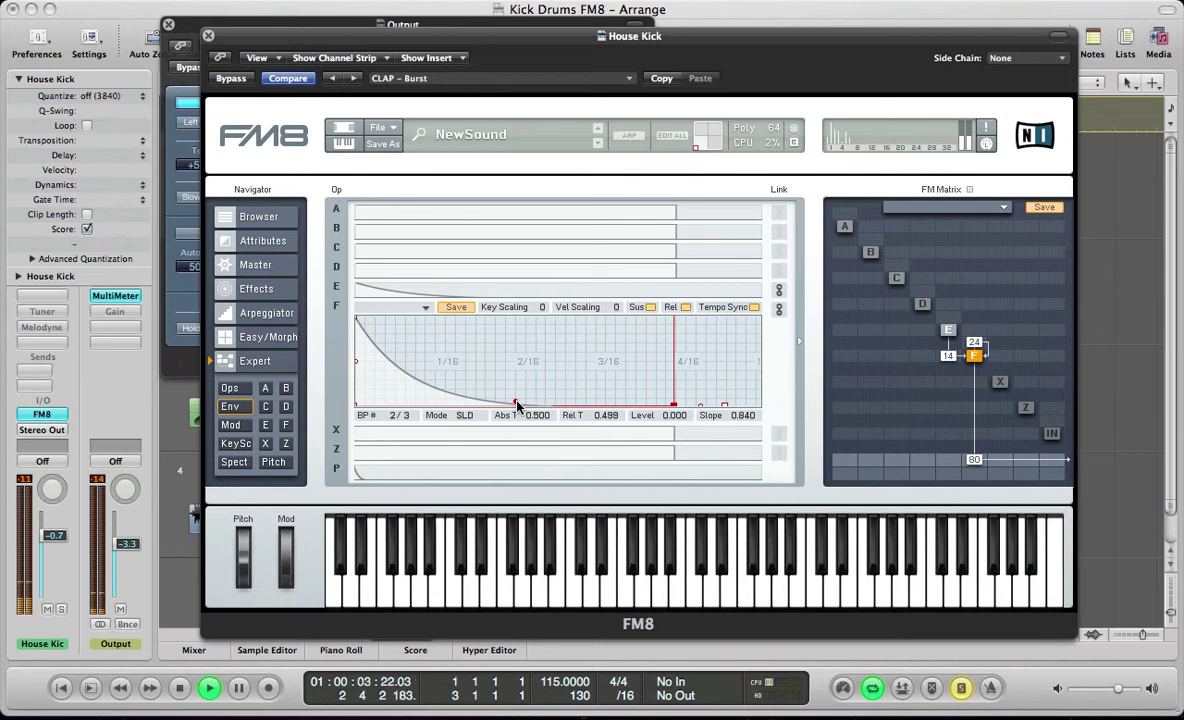
key("space")
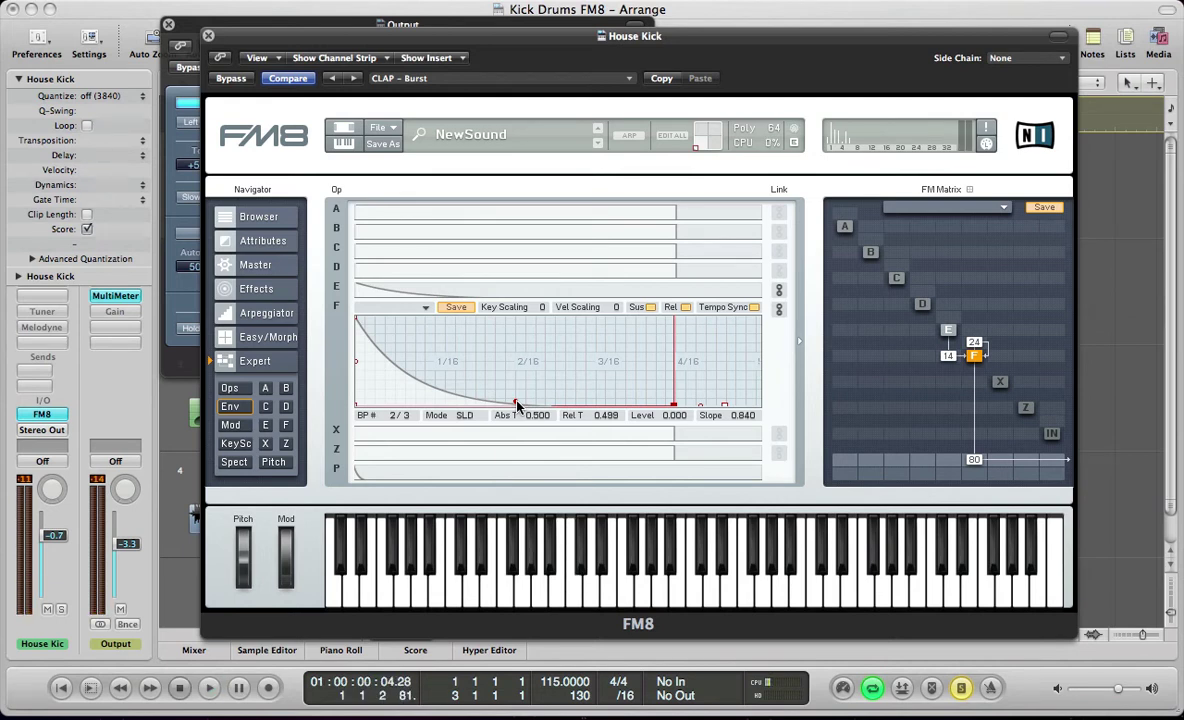
left_click(257, 266)
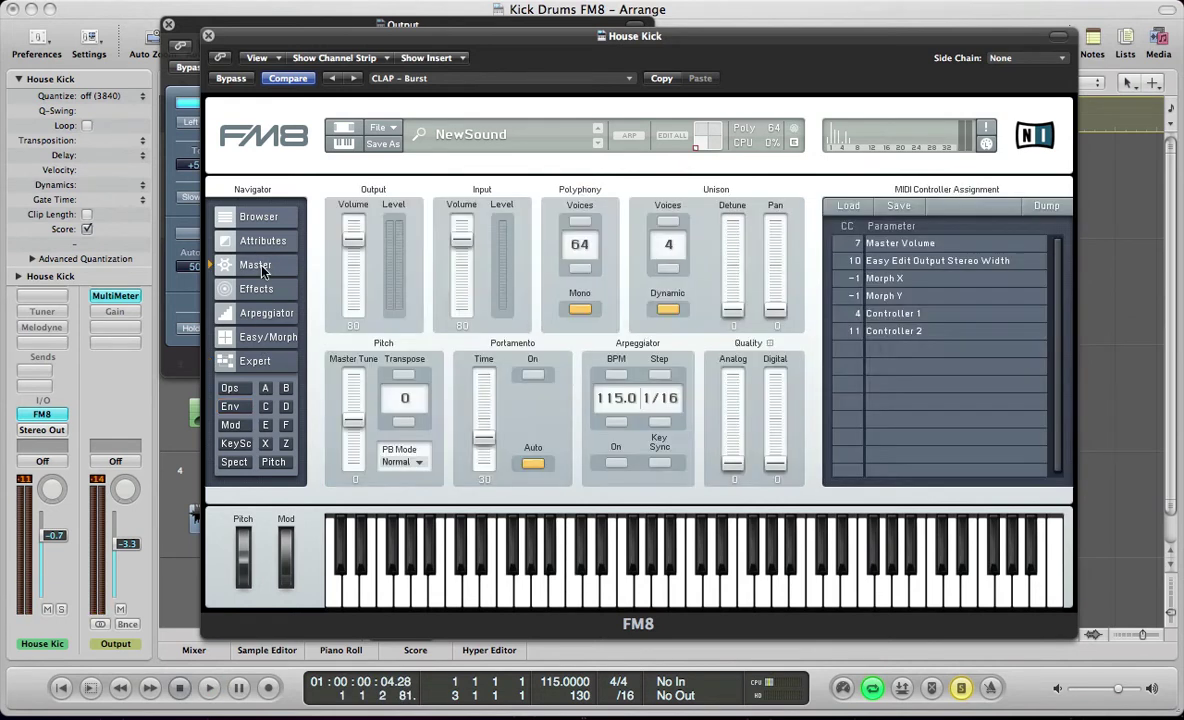
Transpose the patch to -12 and watch the kick's spectrum on the Output MultiMeter
left_click(401, 424)
key("space")
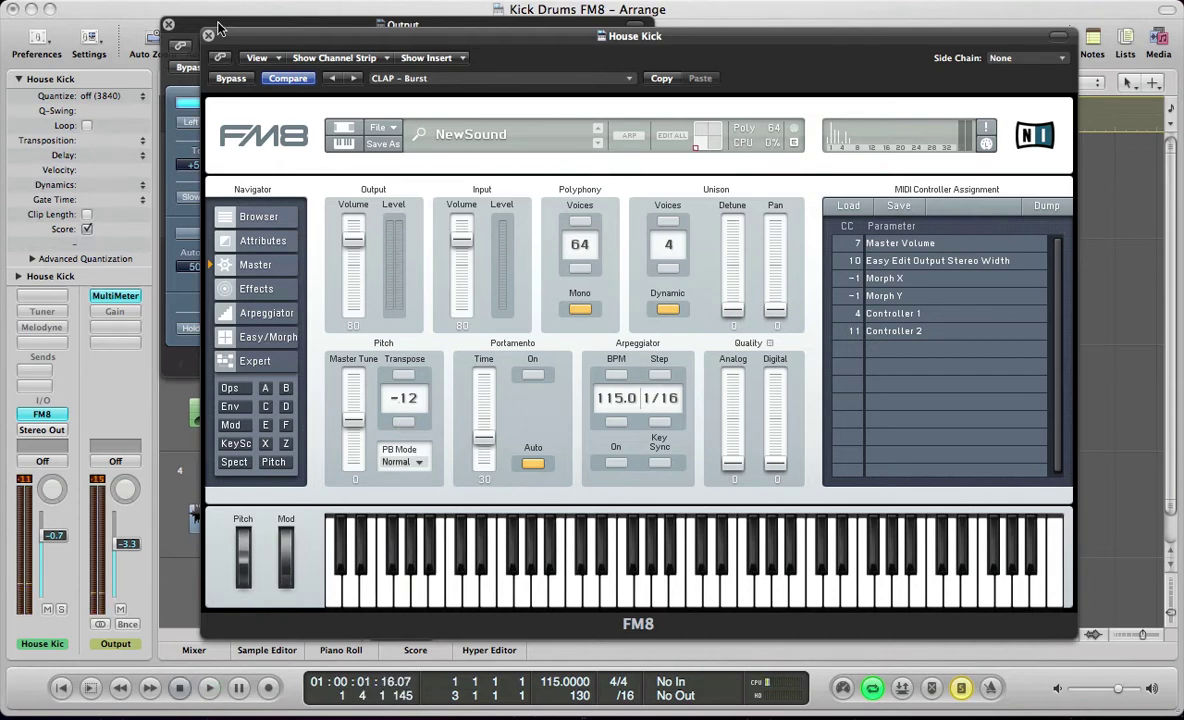
left_click_drag(279, 37, 323, 16)
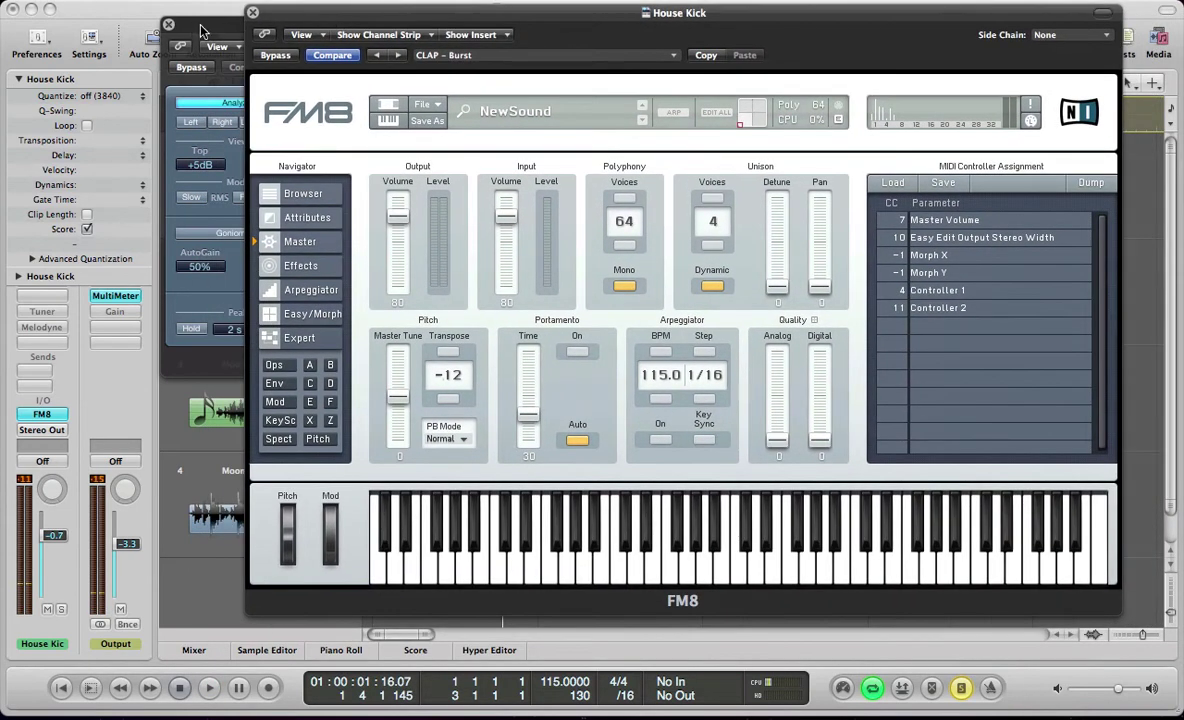
left_click_drag(190, 24, 77, 128)
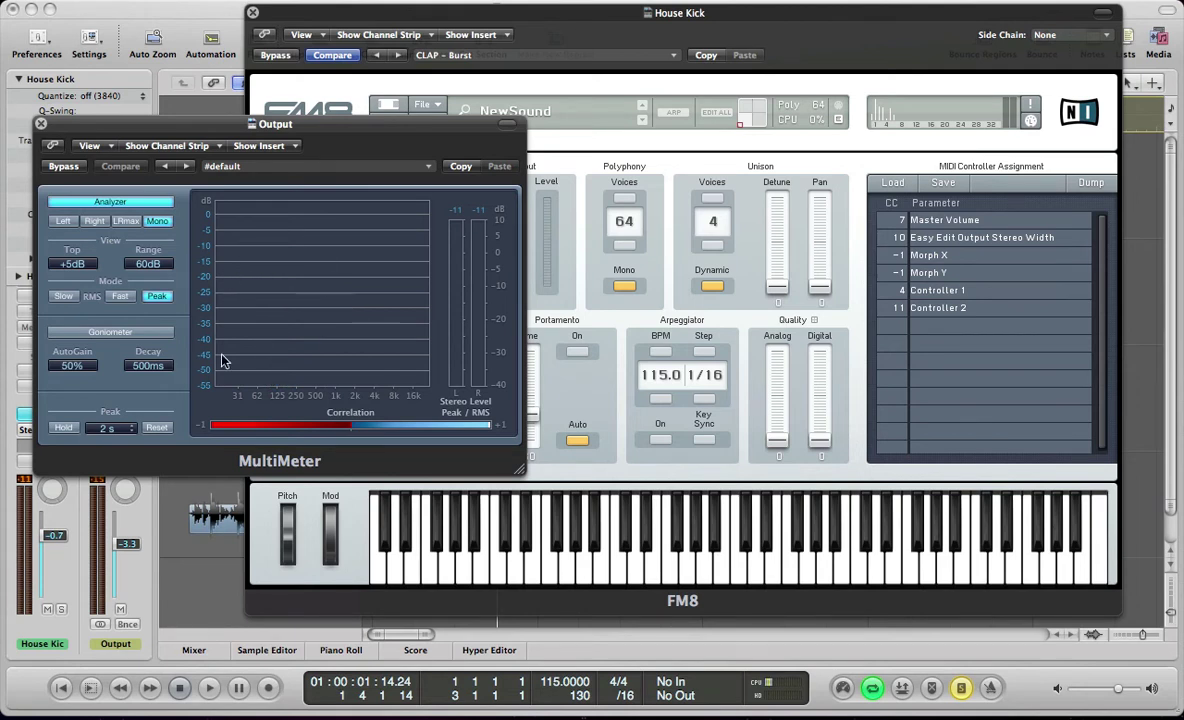
key("space")
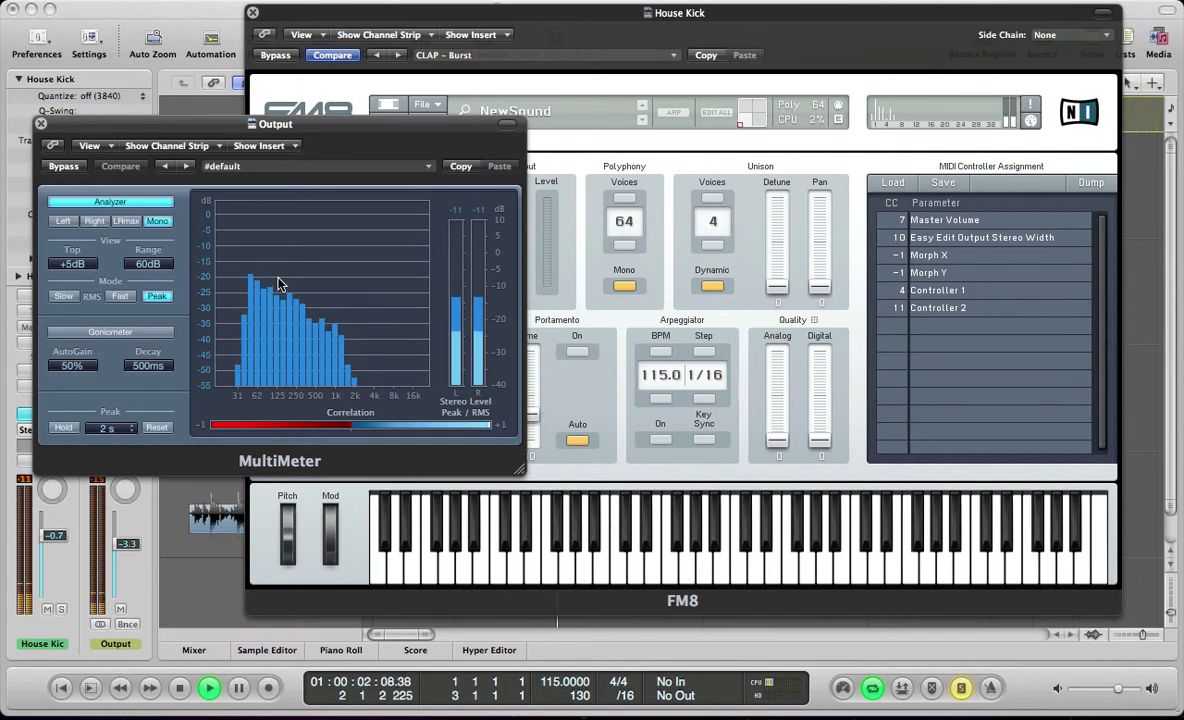
left_click(363, 12)
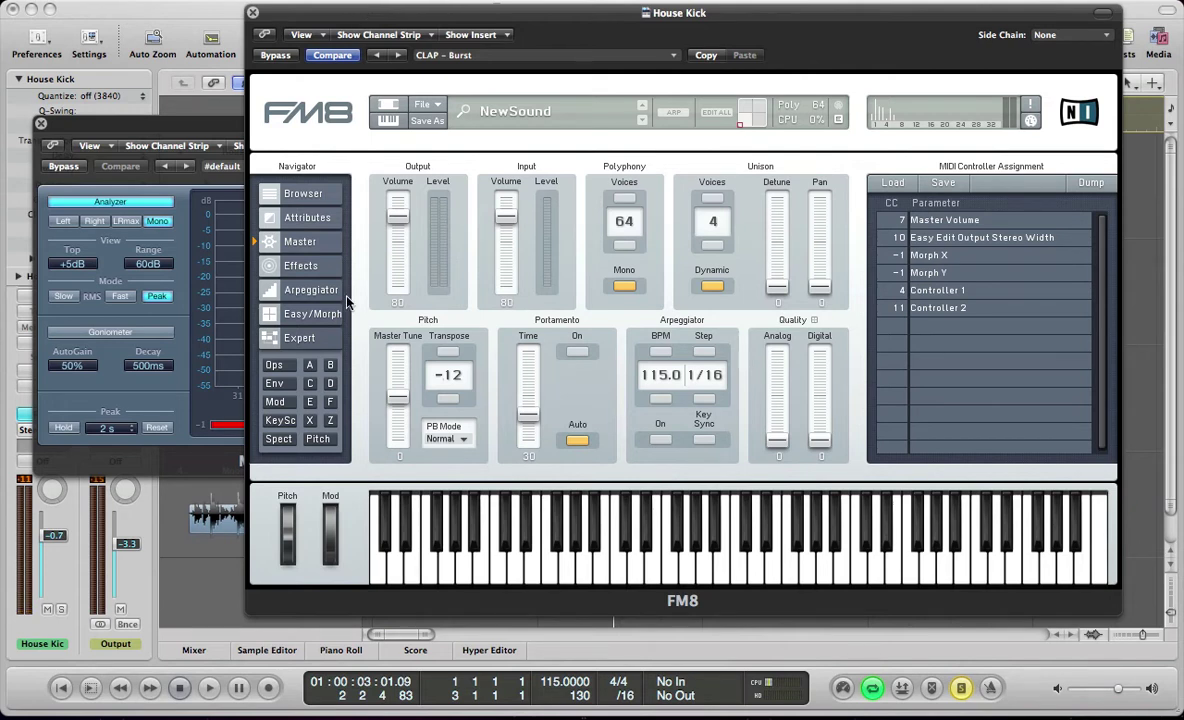
Send noise operator X to the output at 31 and set its Noise Amp to 100
left_click(311, 422)
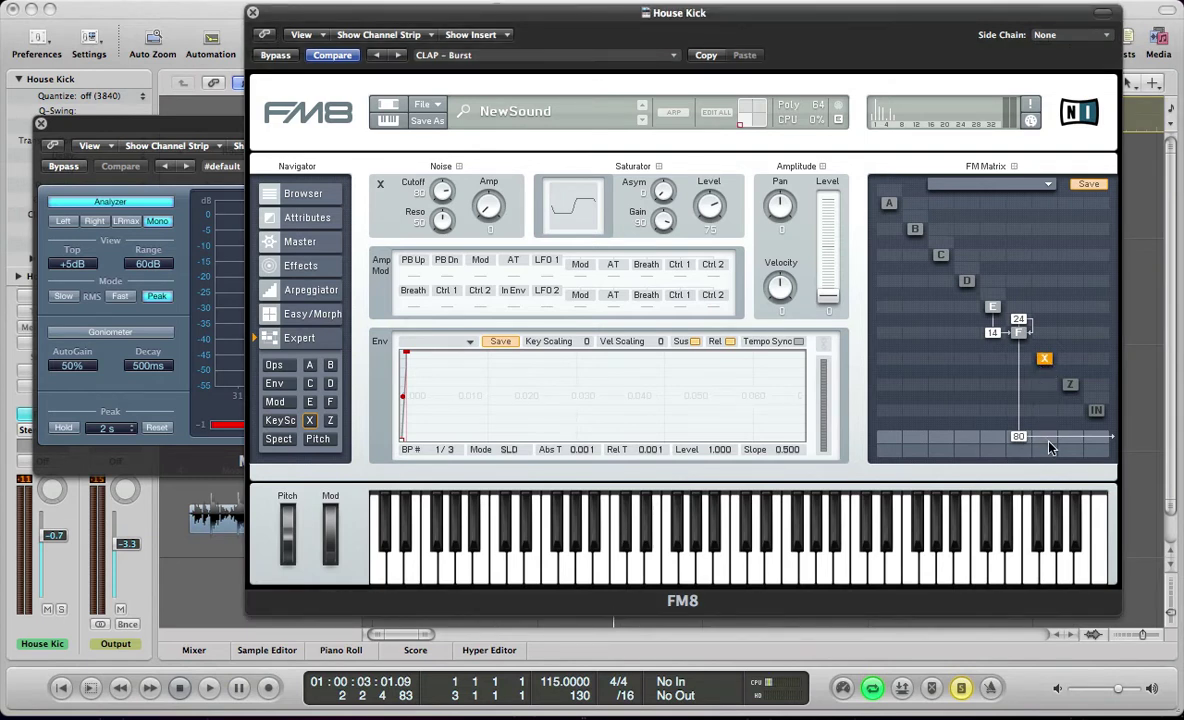
left_click_drag(1050, 448, 1058, 415)
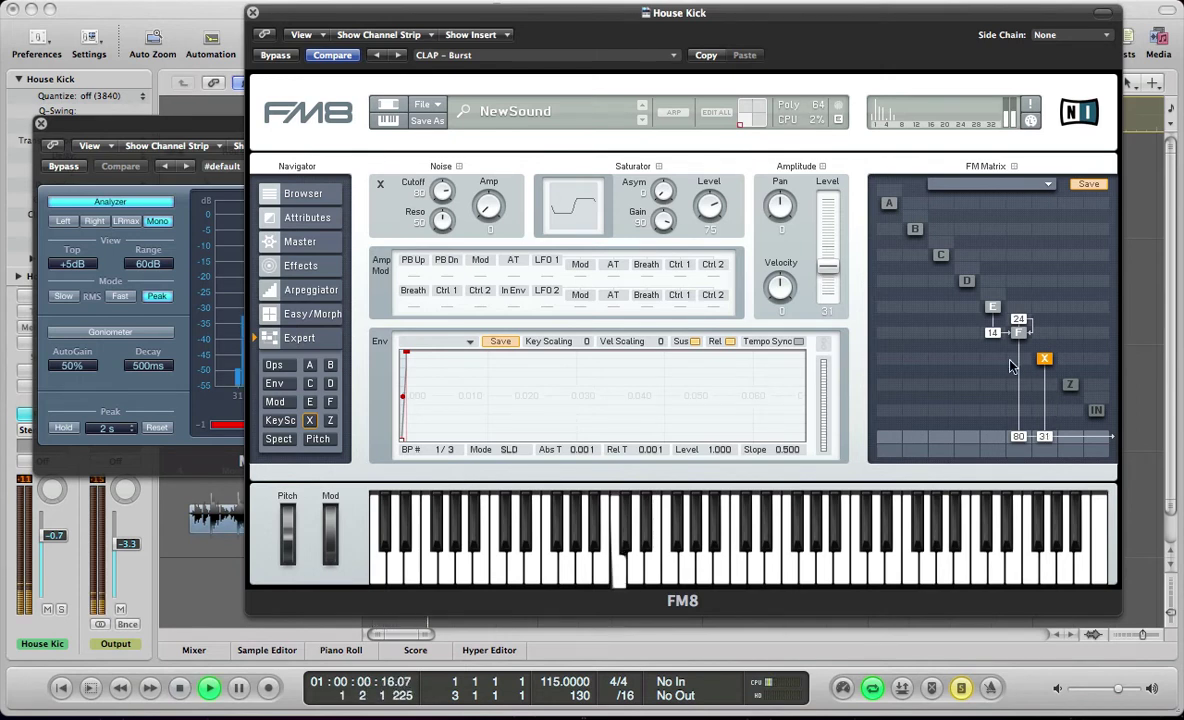
left_click_drag(492, 205, 492, 170)
key("space")
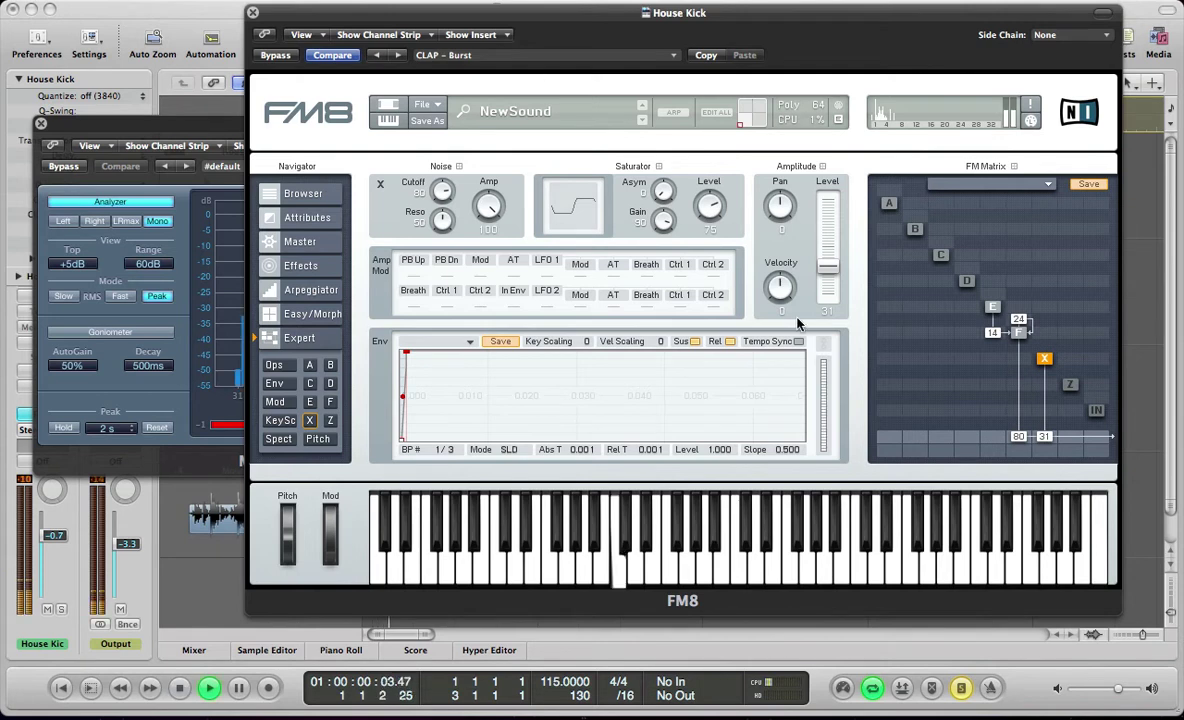
key("space")
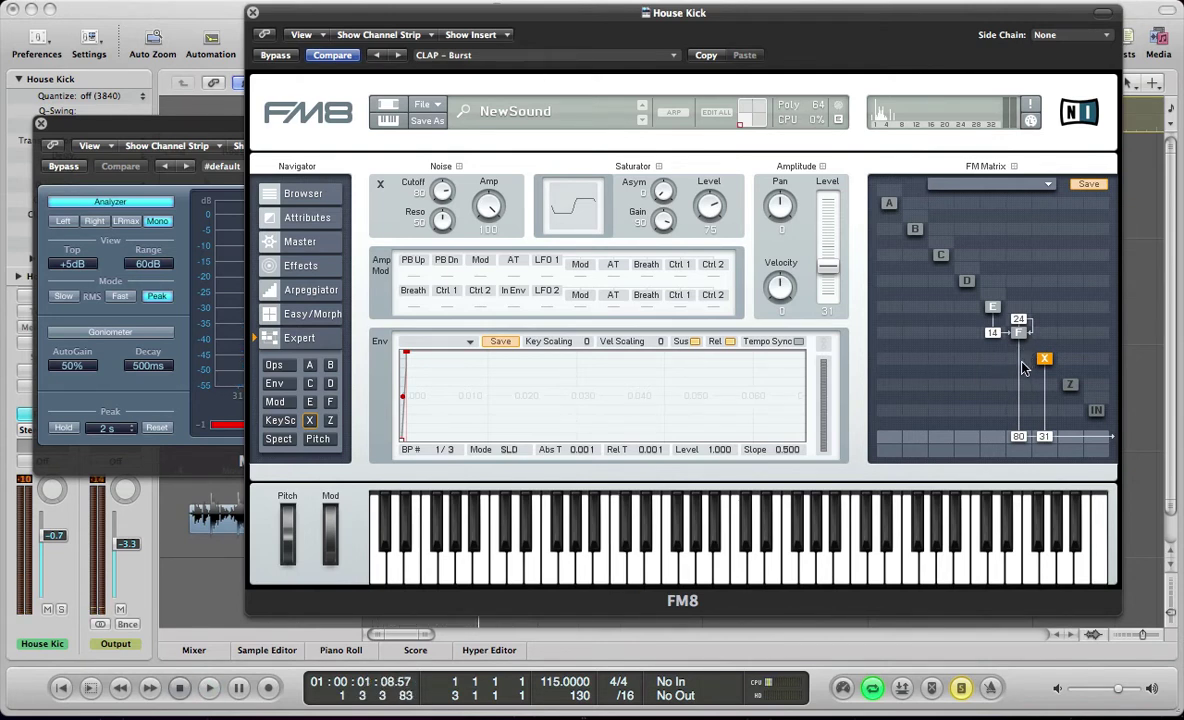
Feed operator F into operator X at 28 and audition the kick
left_click_drag(1021, 361, 1029, 337)
key("space")
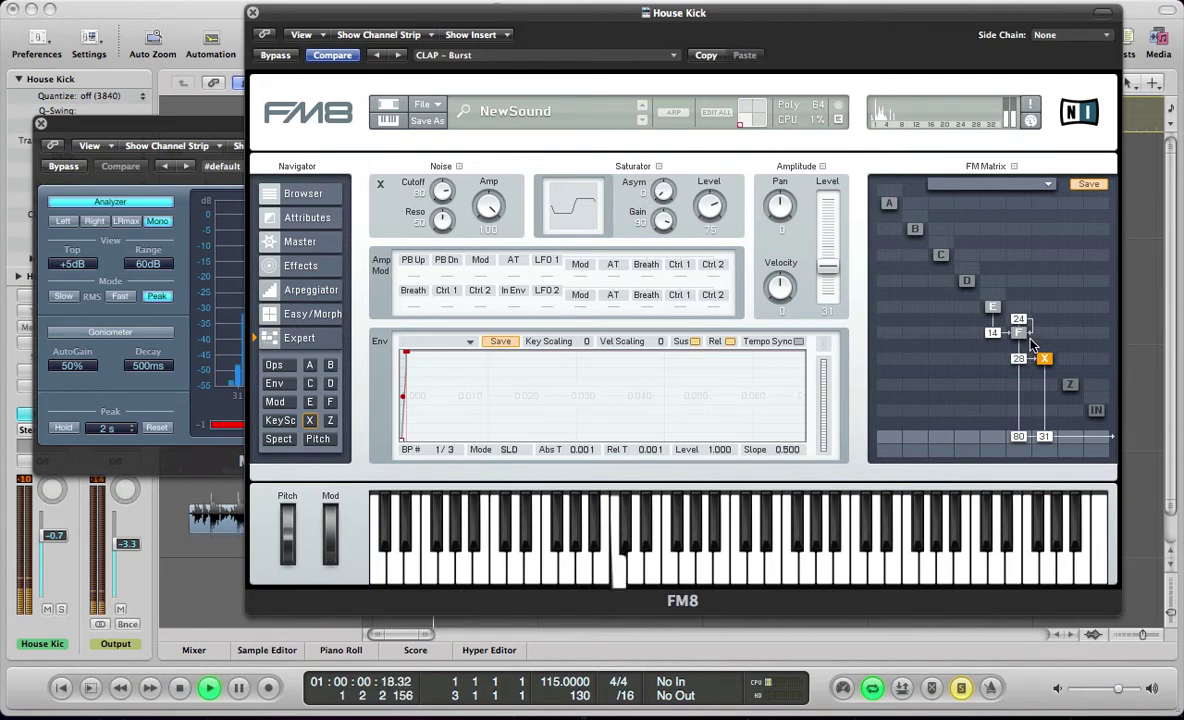
key("space")
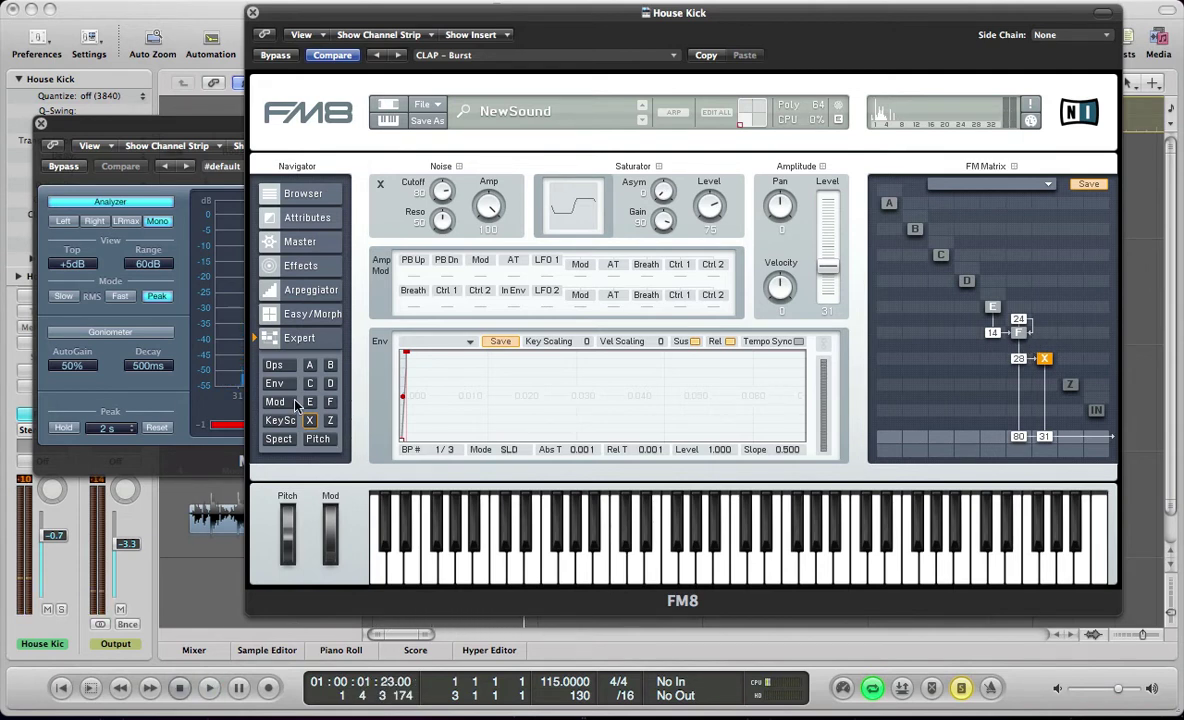
Expand the envelopes of operators X and F, link X's envelope, and audition
left_click(280, 385)
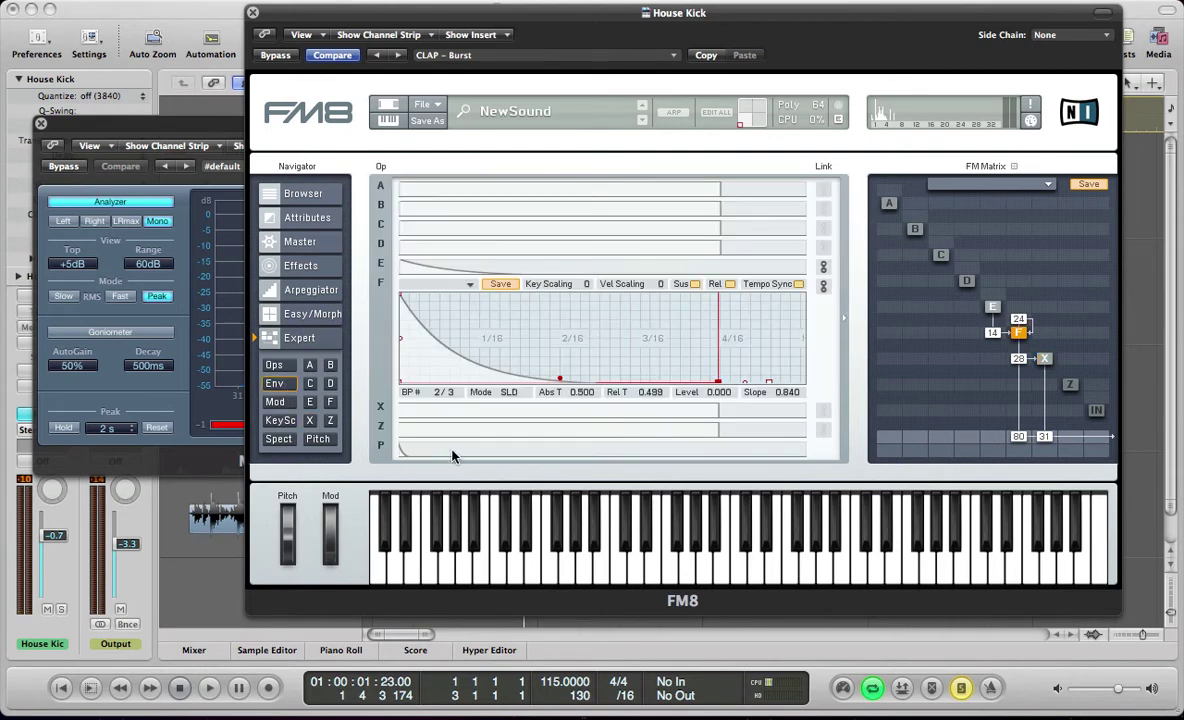
left_click(441, 416)
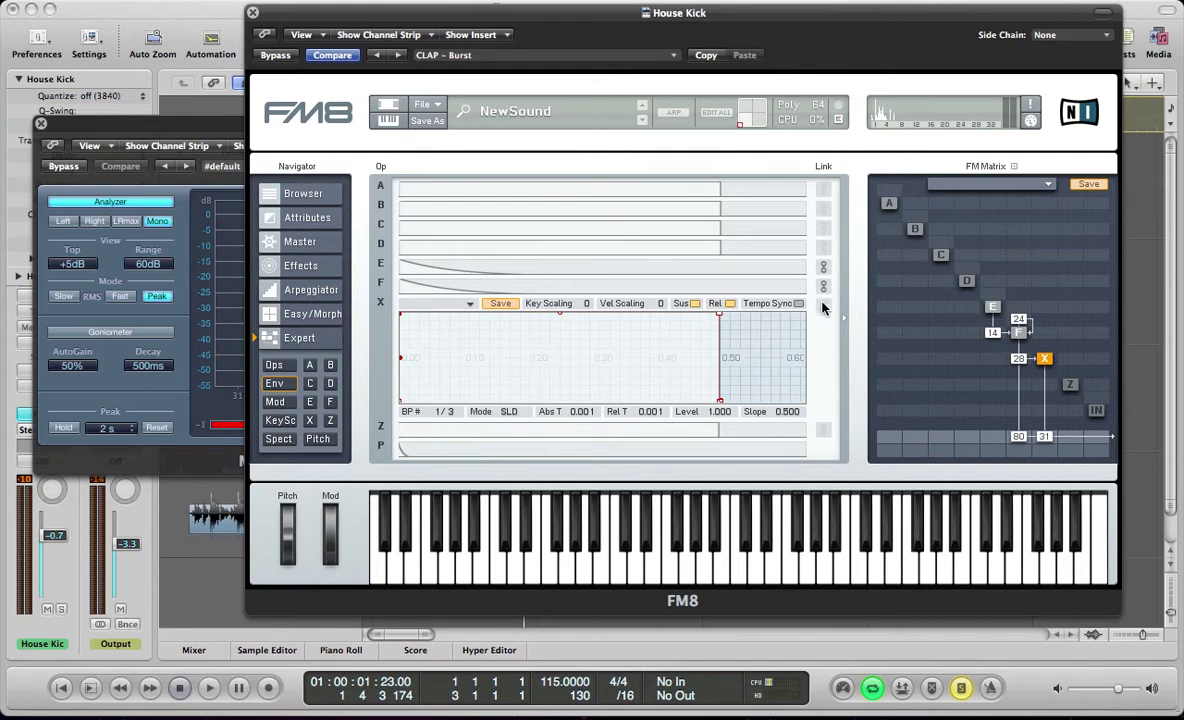
left_click(697, 286)
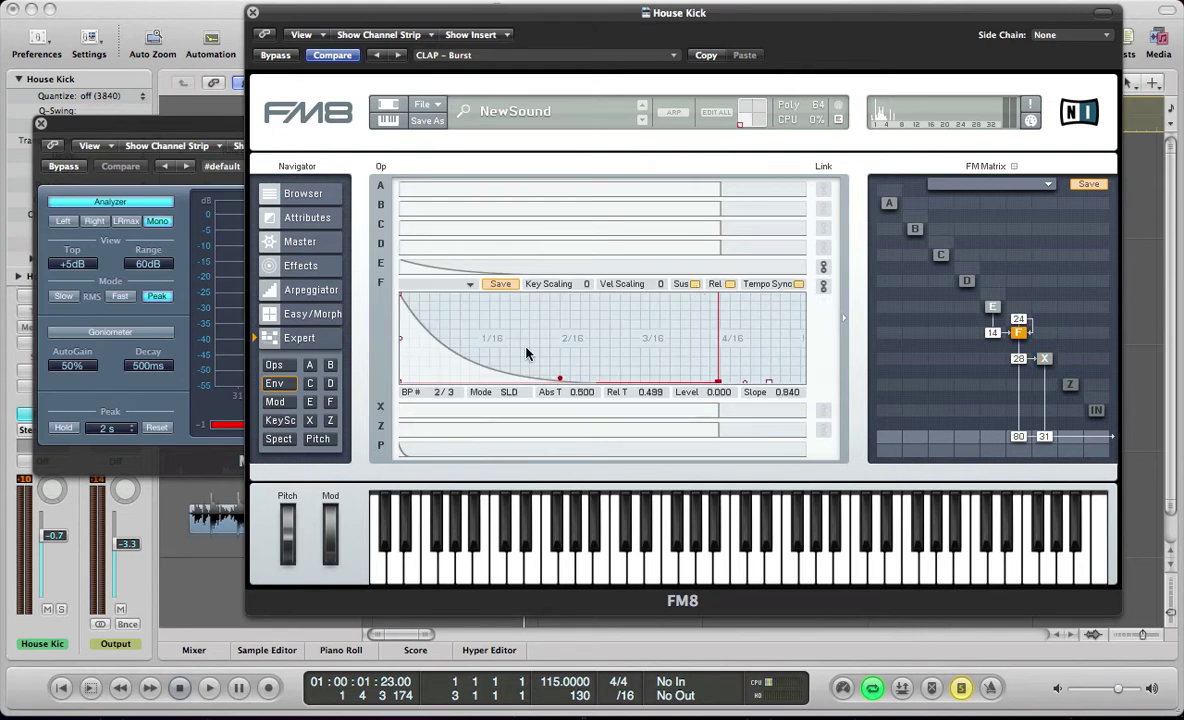
left_click(822, 411)
key("space")
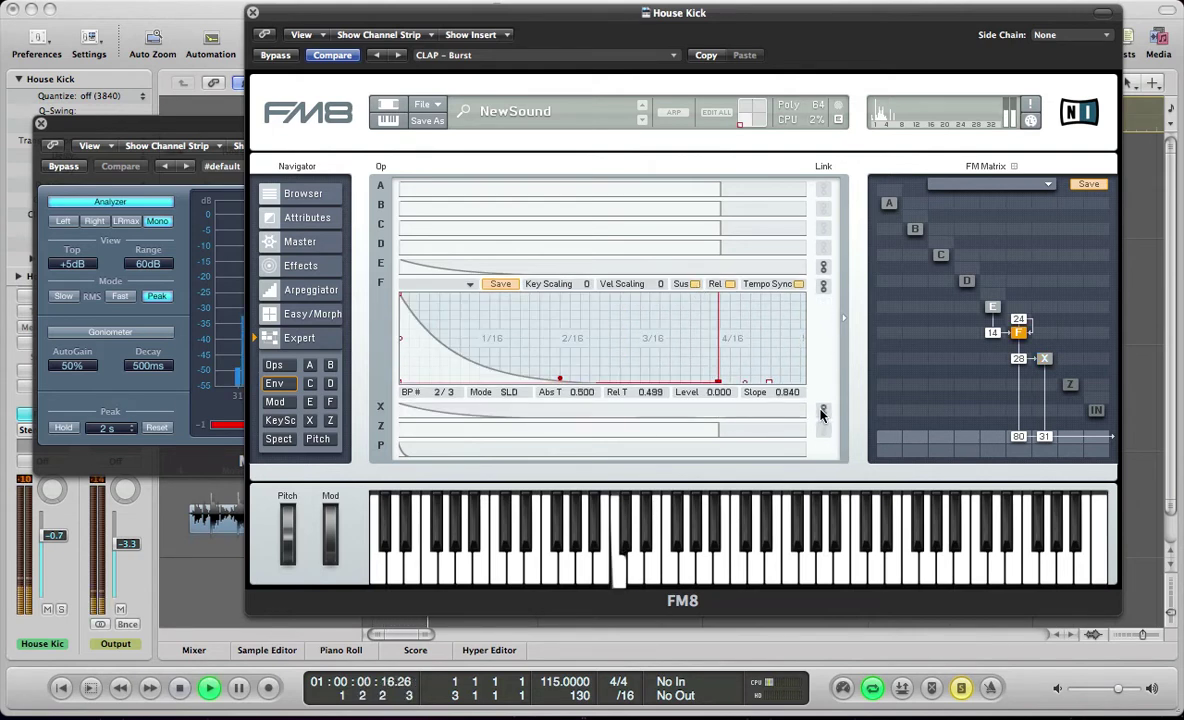
key("space")
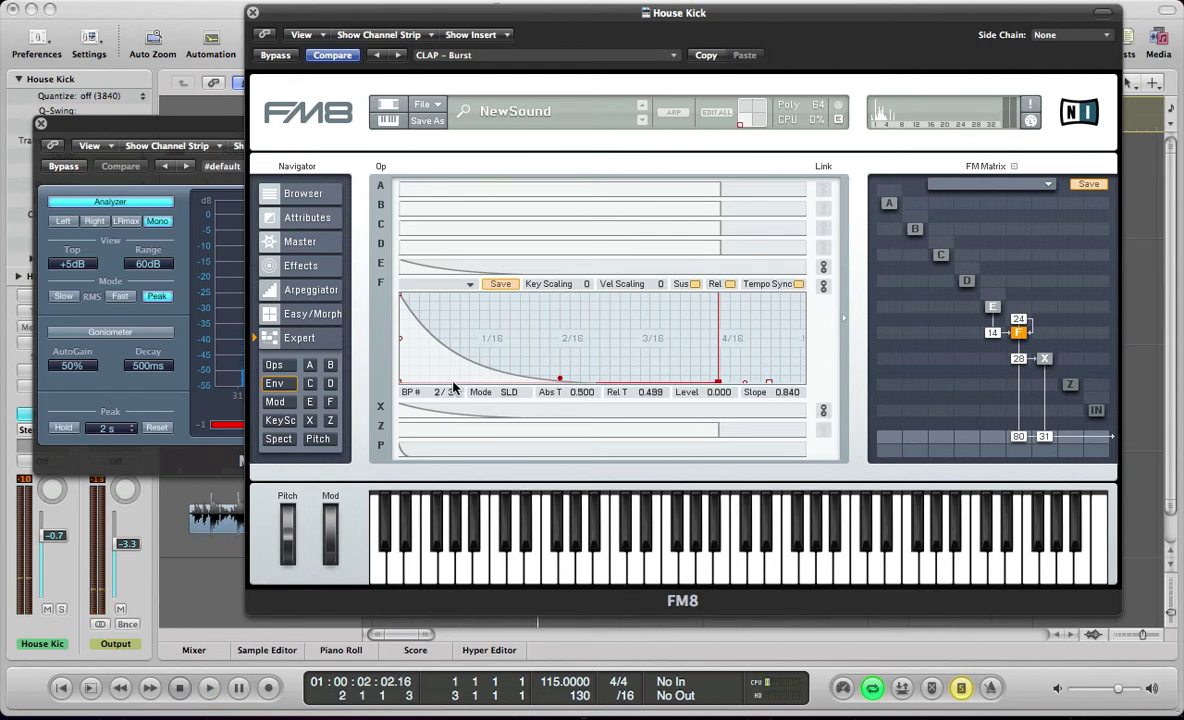
Move operator X's decay breakpoint to 0.269 with a 0.950 slope for a shorter noise tail
left_click(459, 409)
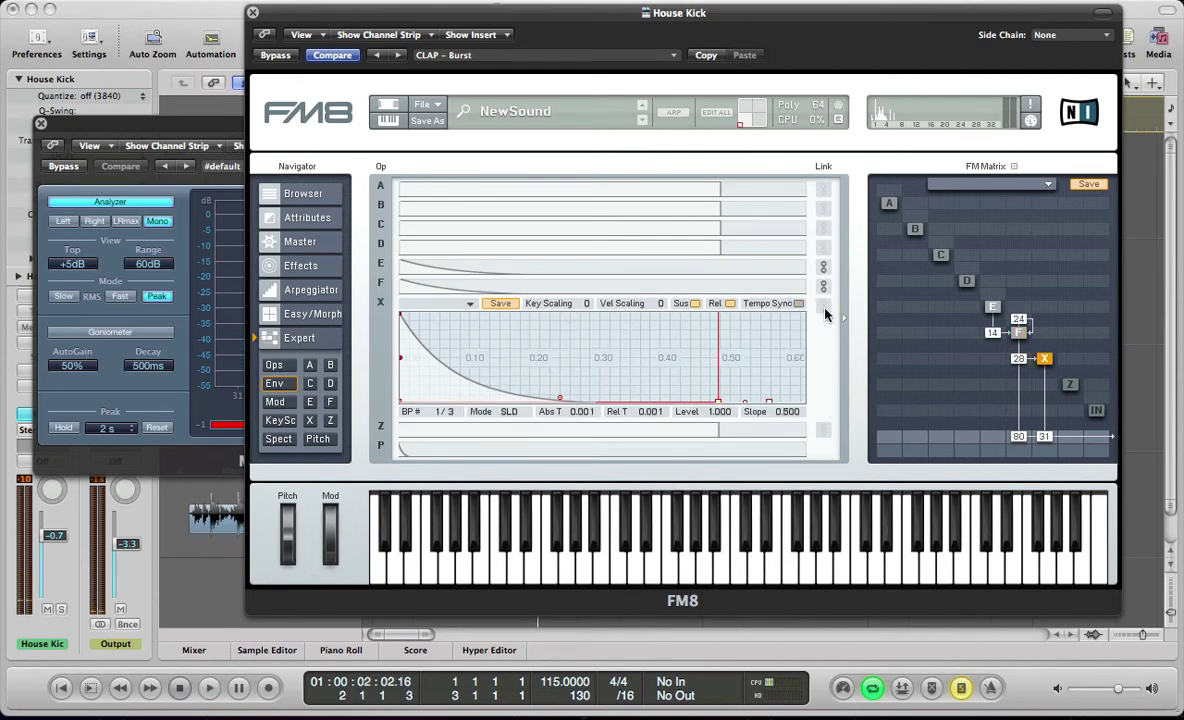
key("space")
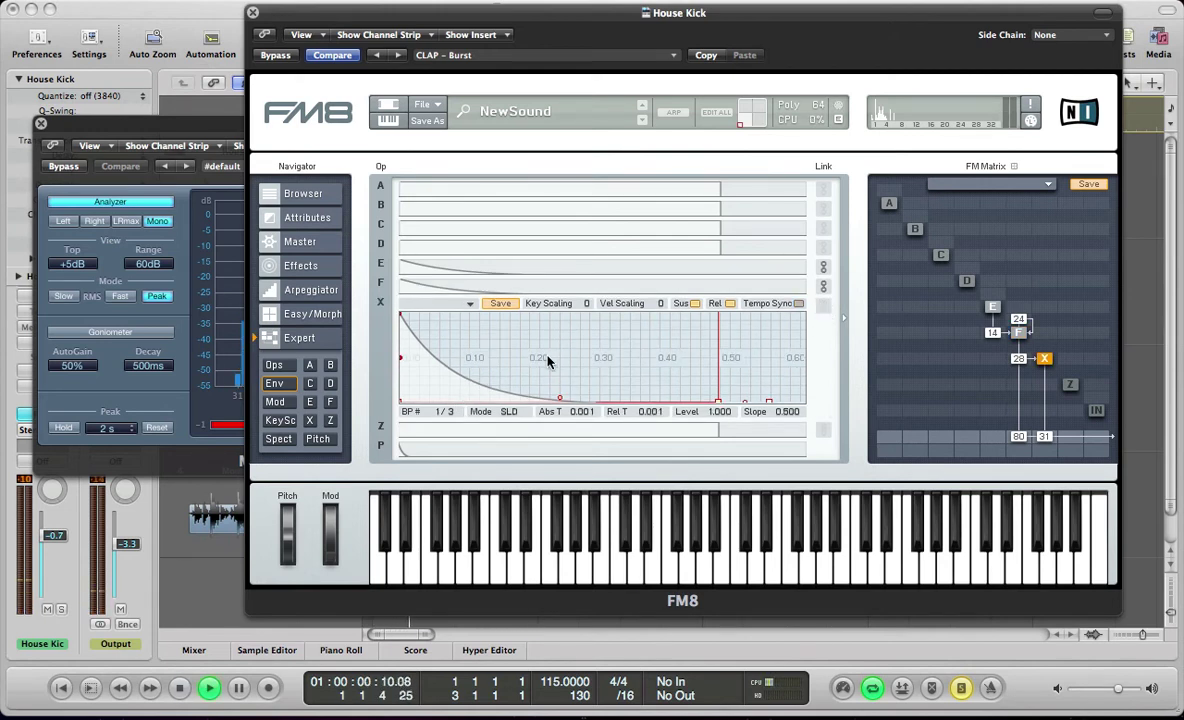
left_click_drag(559, 400, 562, 413)
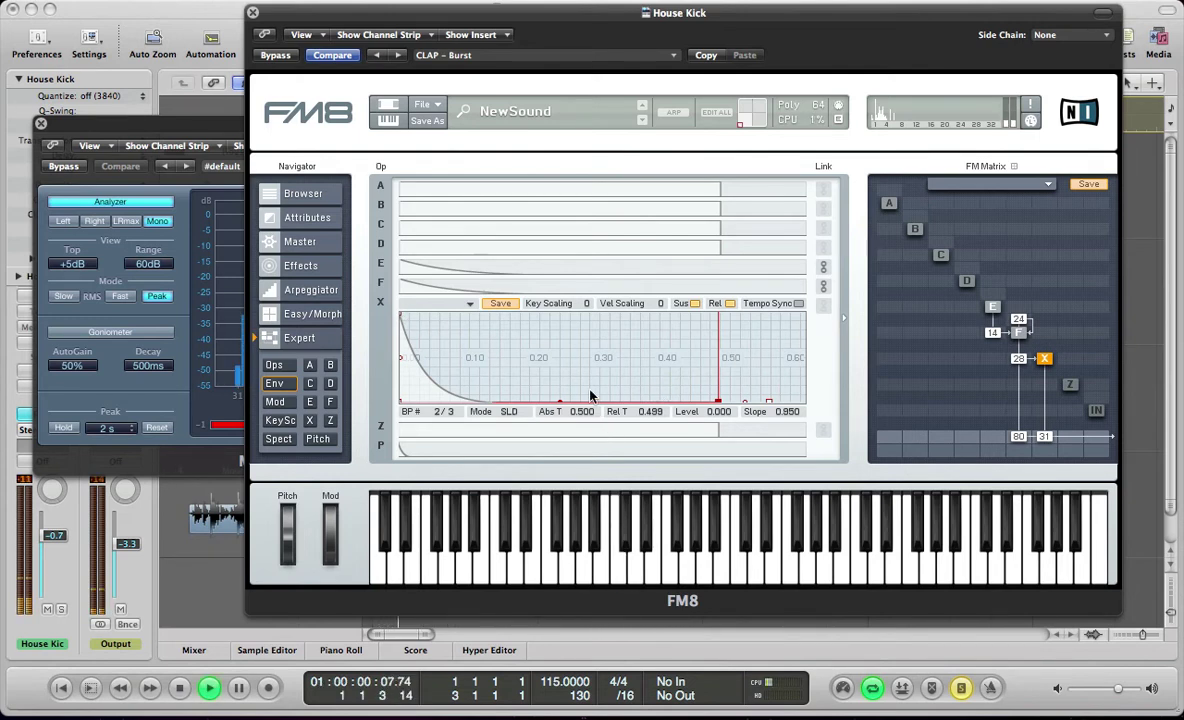
mouse_move(590, 396)
left_mouse_down()
mouse_move(716, 414)
mouse_move(616, 402)
mouse_move(585, 420)
left_mouse_up()
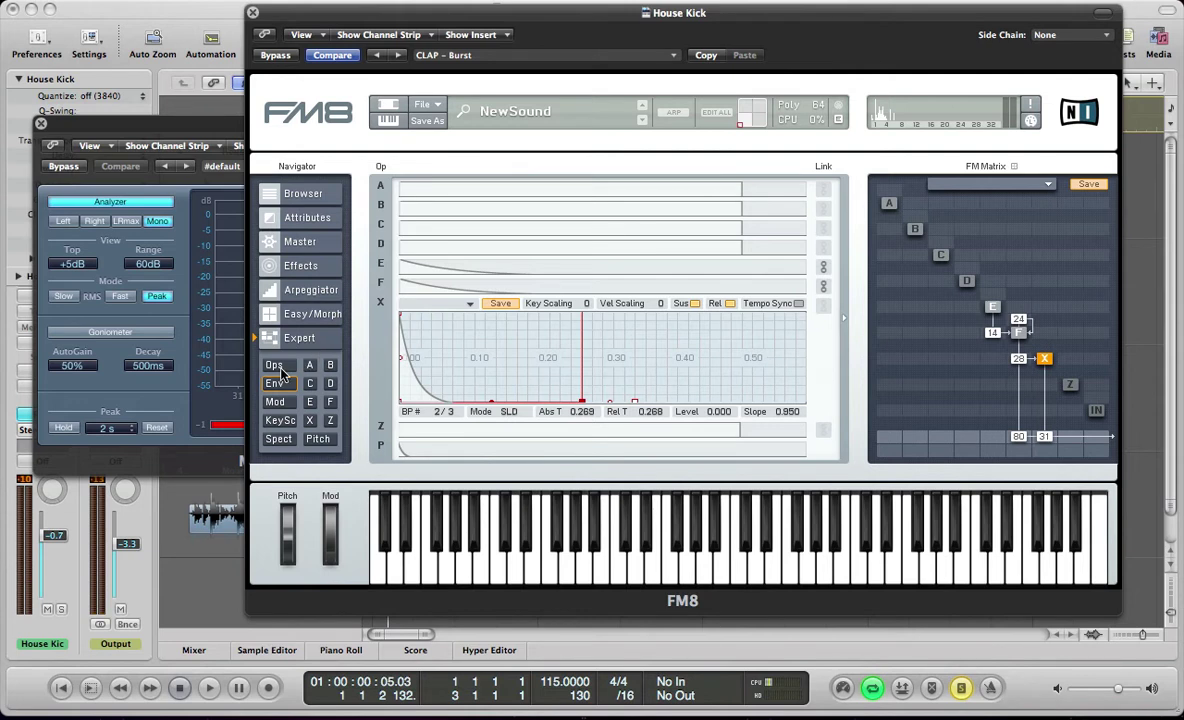
Raise operator X's Noise Reso to 76 while auditioning the kick
left_click(310, 421)
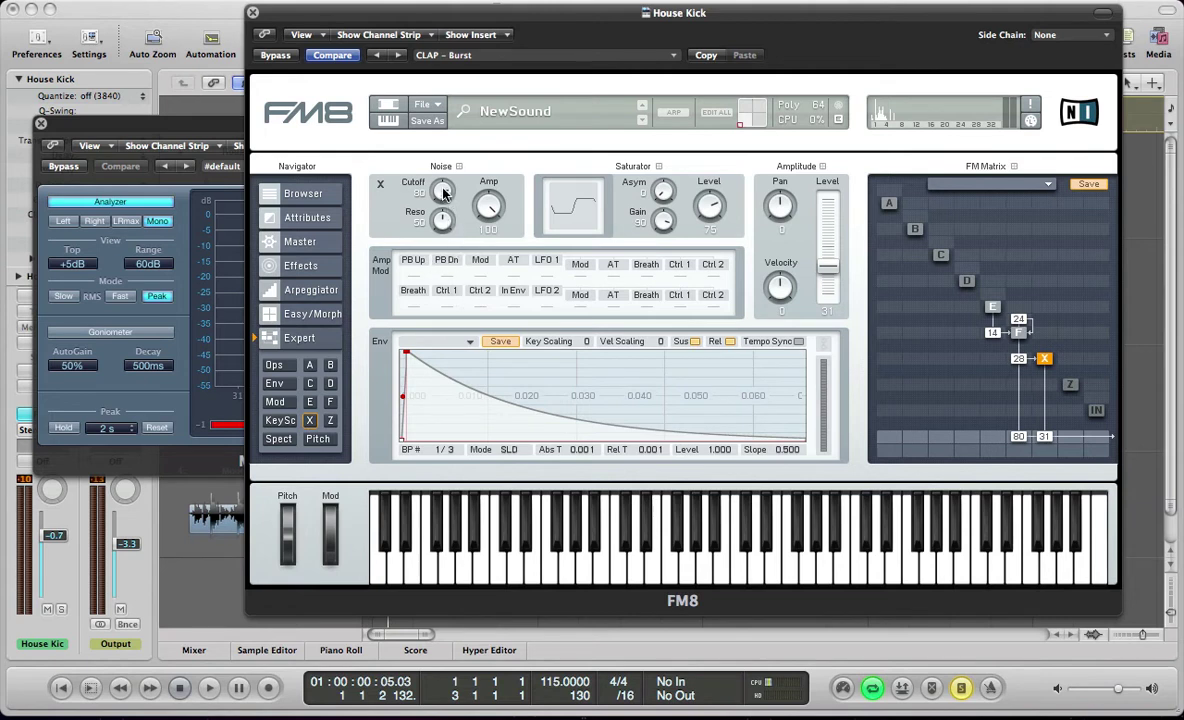
key("space")
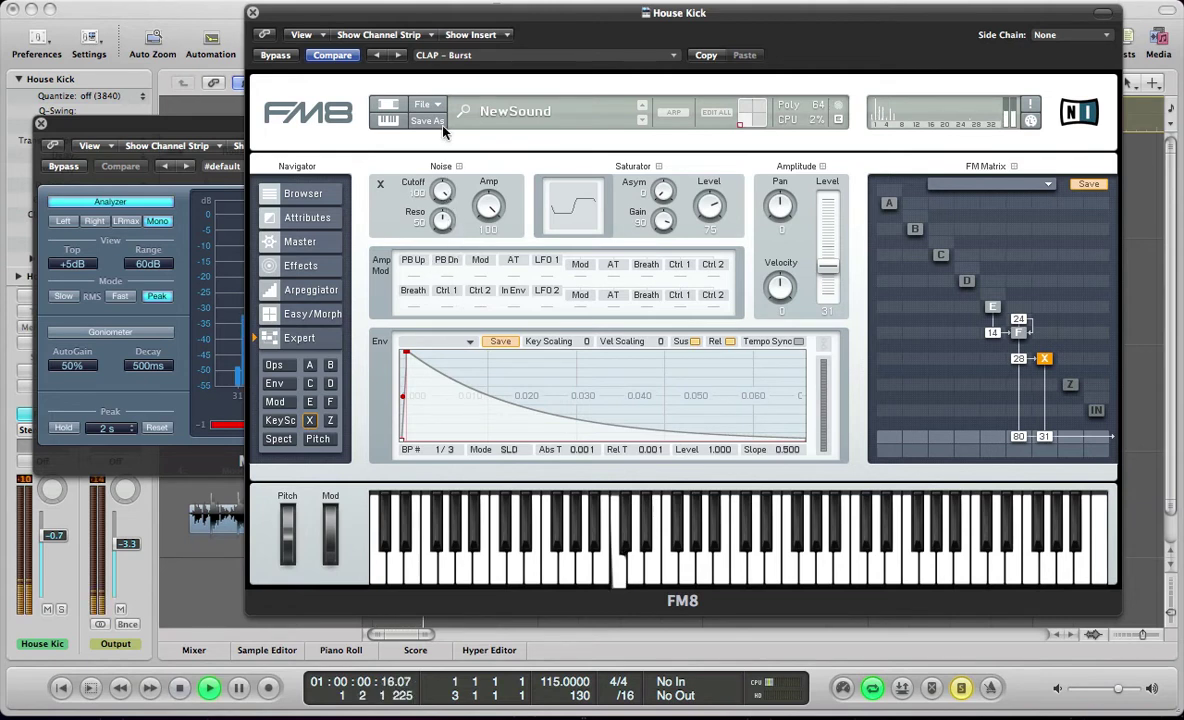
left_click_drag(446, 225, 453, 209)
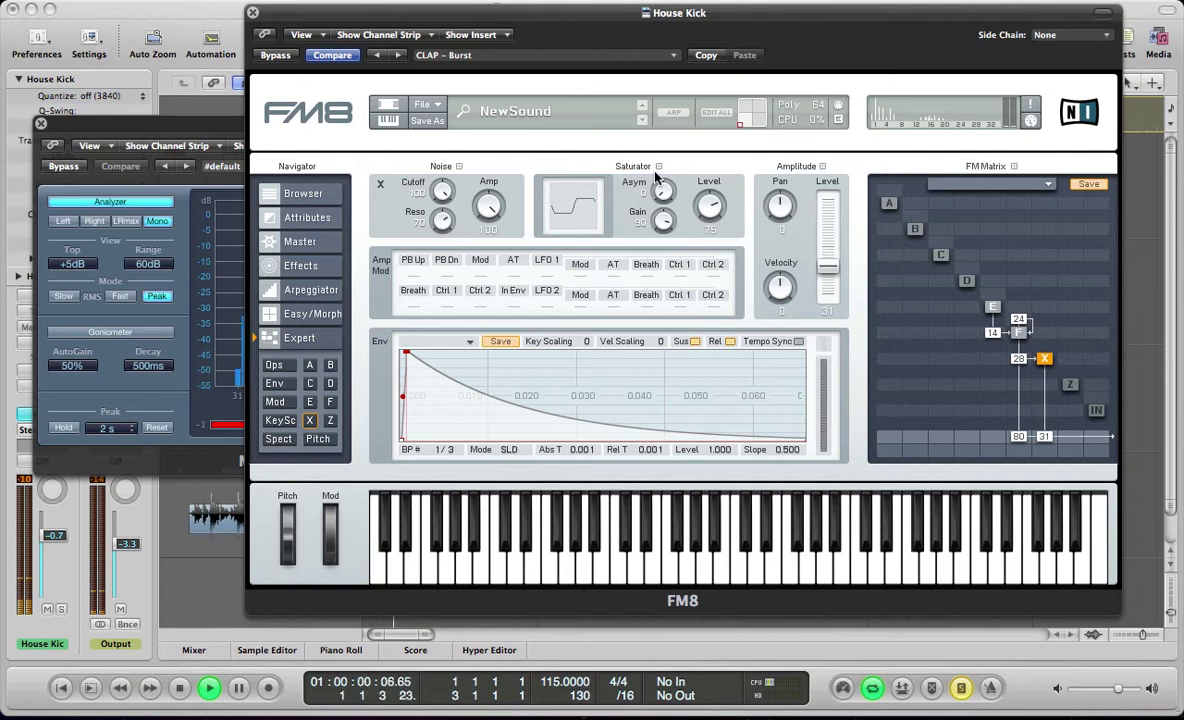
key("space")
Switch on FM8's Tube Amp and raise its volume to 89, leaving drive at 50
left_click(320, 276)
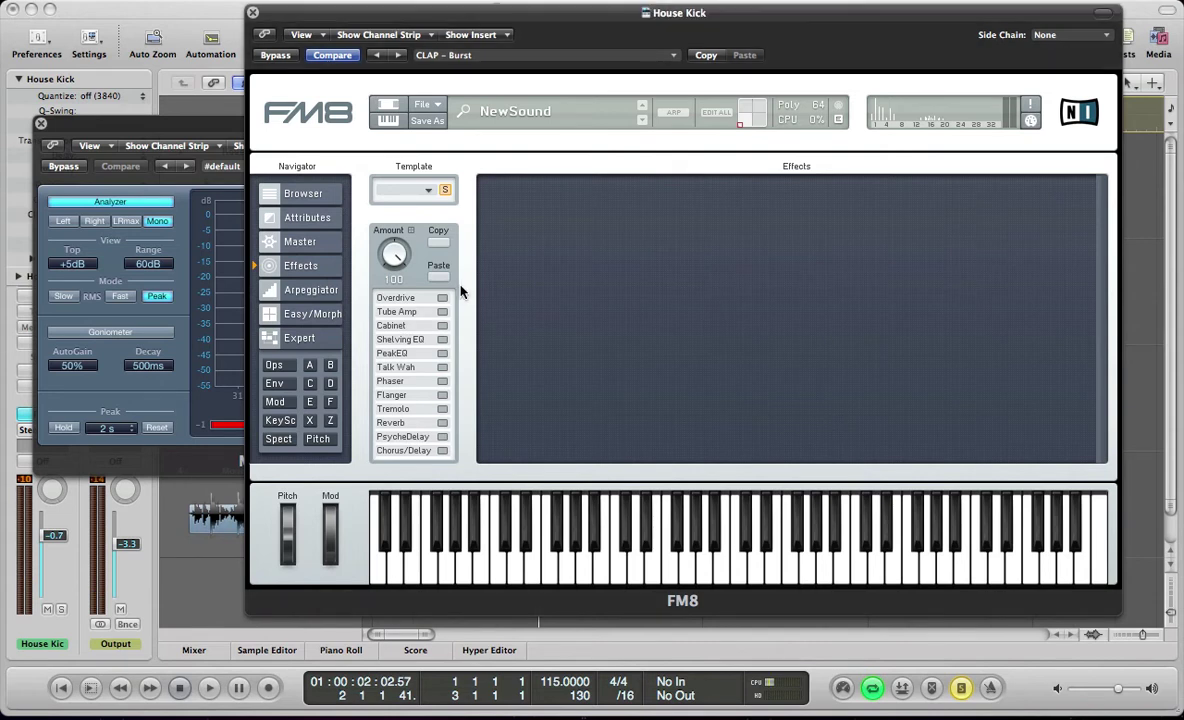
left_click(441, 312)
key("space")
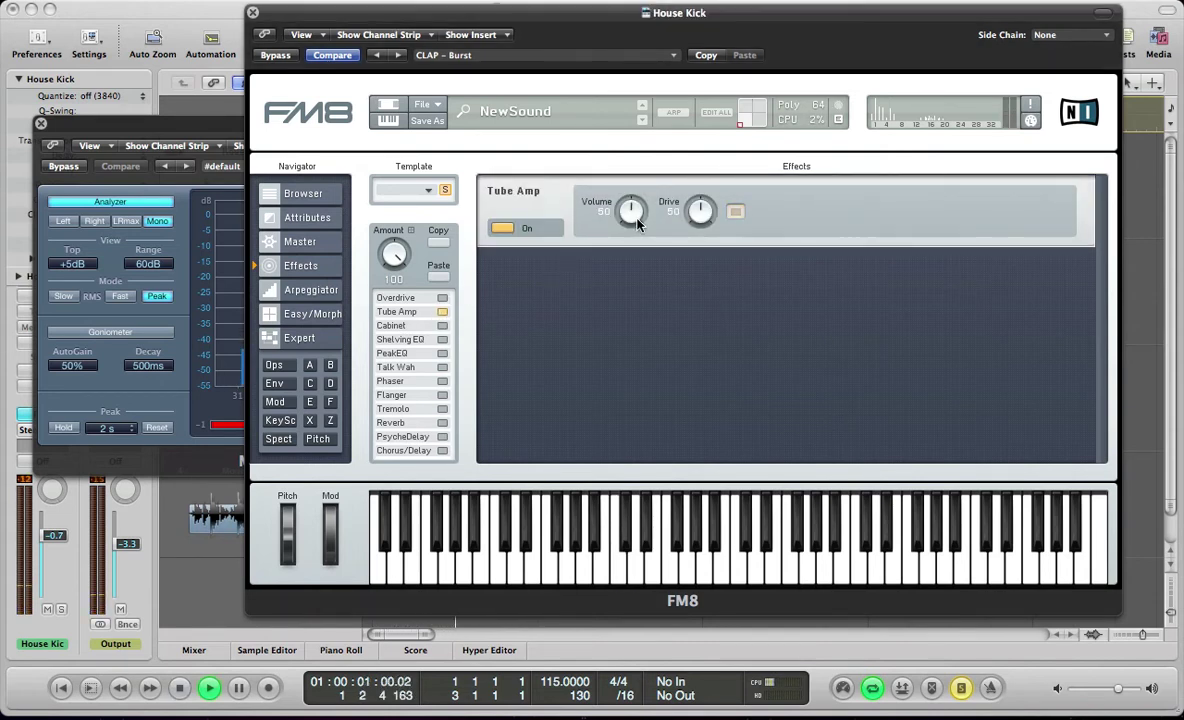
left_click_drag(630, 222, 627, 179)
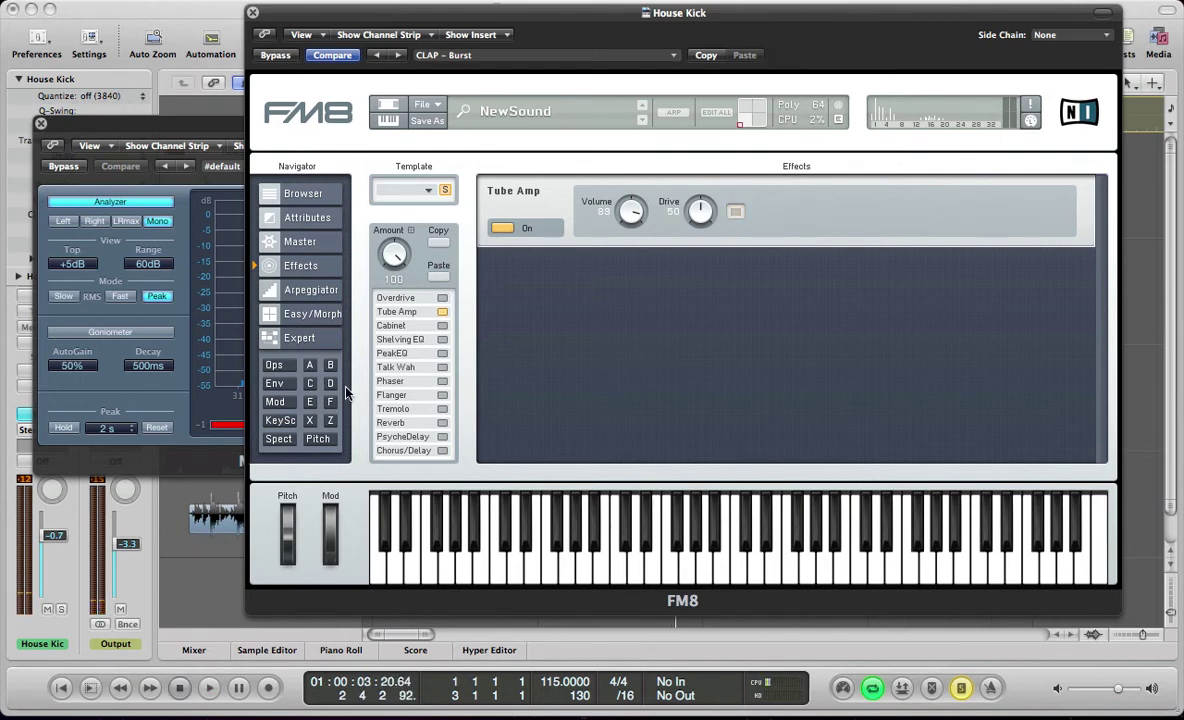
Enable the Peak EQ and shift its first band lower in frequency
left_click(441, 353)
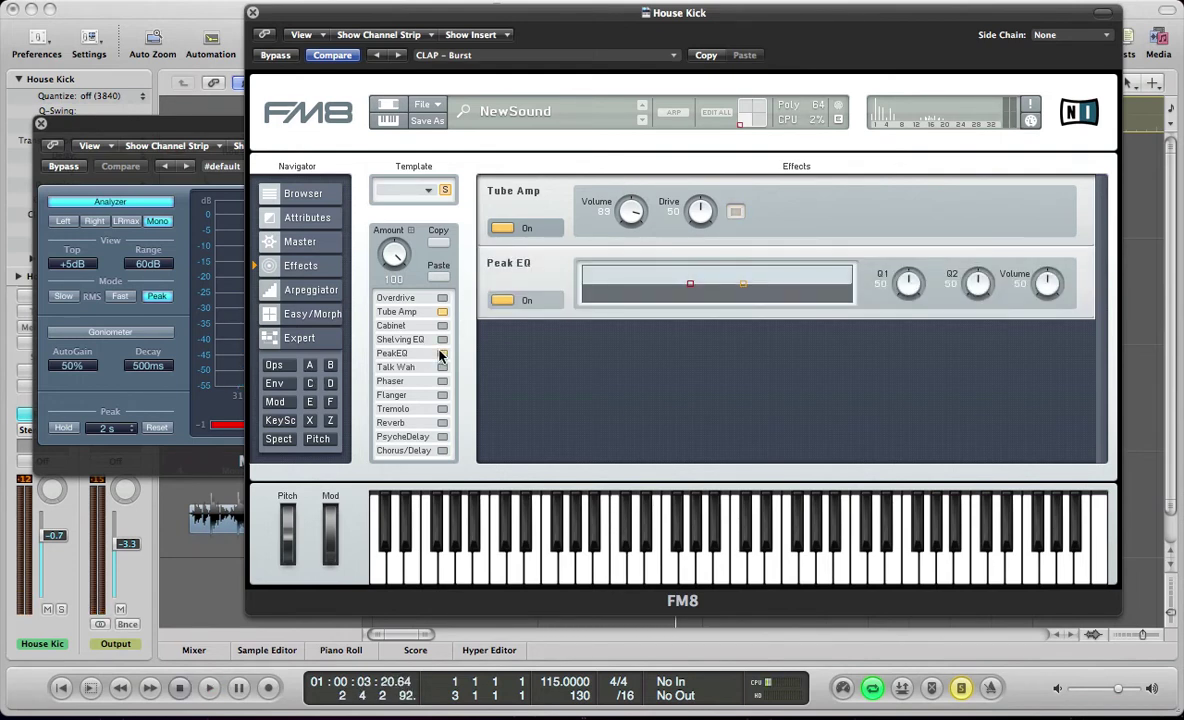
key("v")
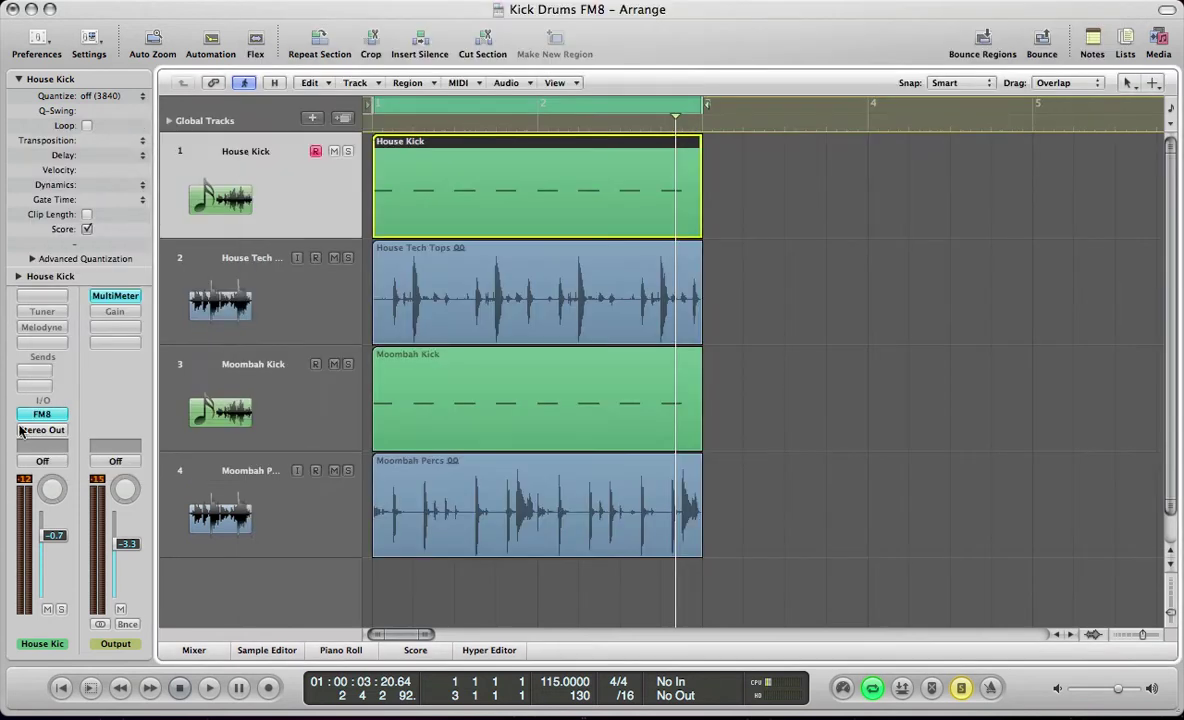
key("v")
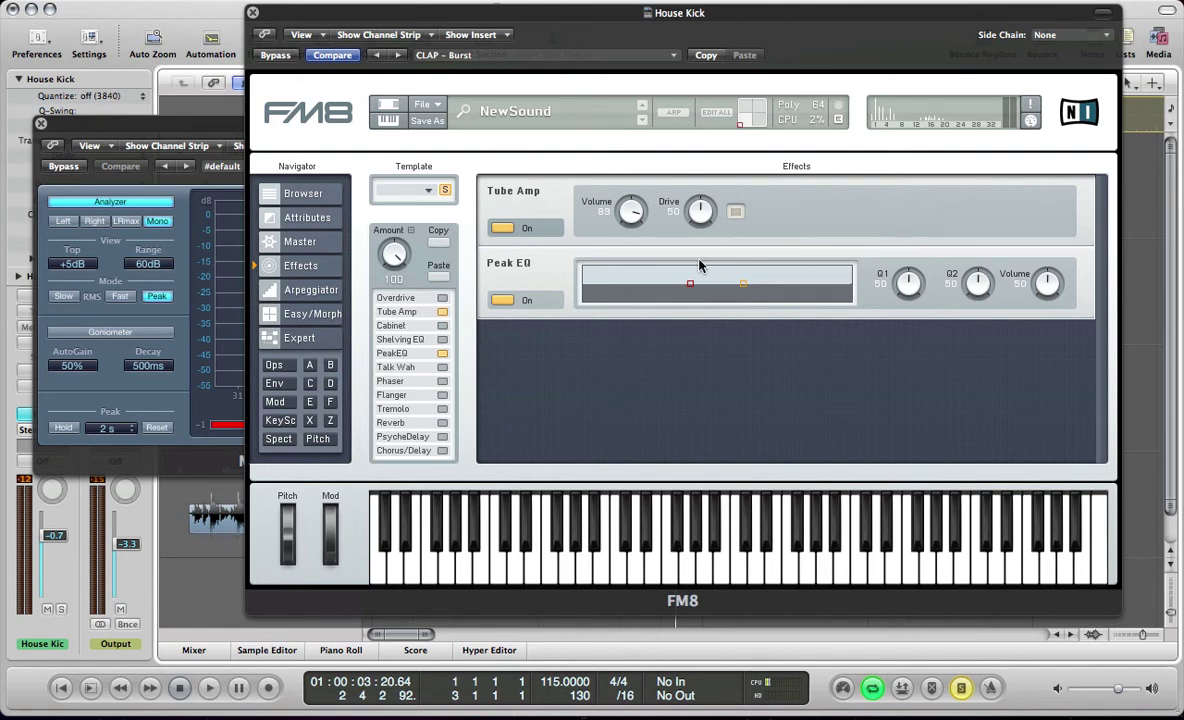
left_click_drag(689, 287, 640, 280)
key("space")
Arrange the output meter and FM8 synth windows side by side
left_click(44, 120)
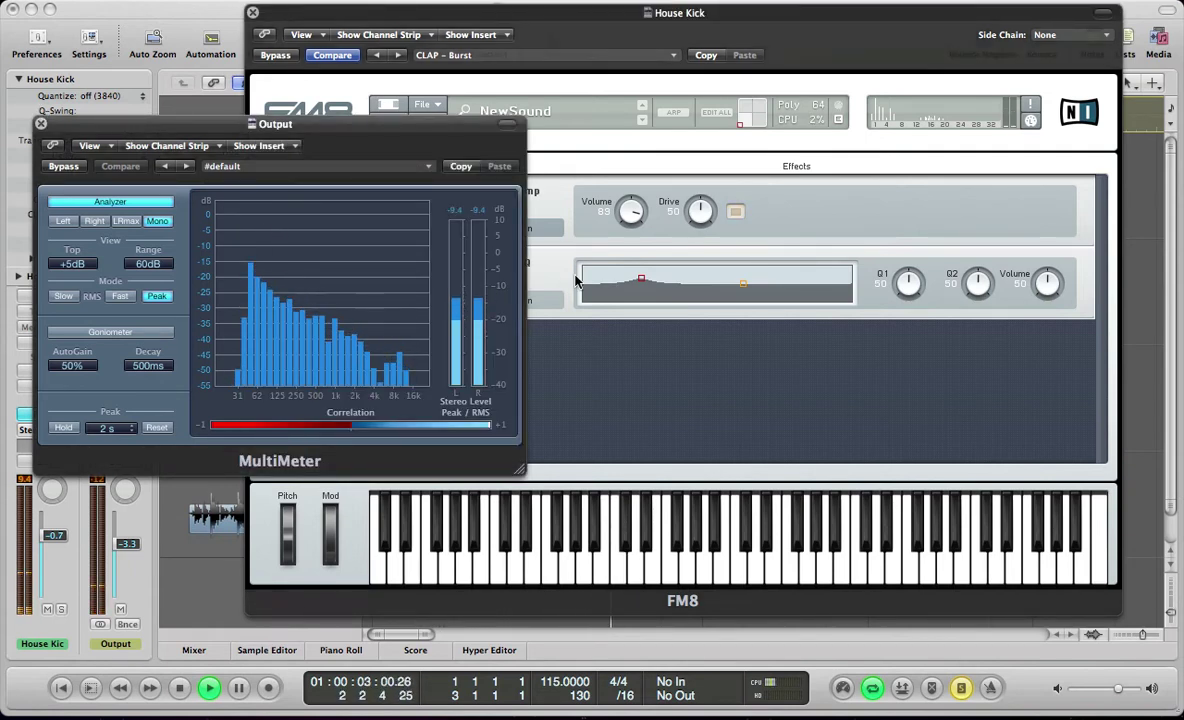
left_click(641, 281)
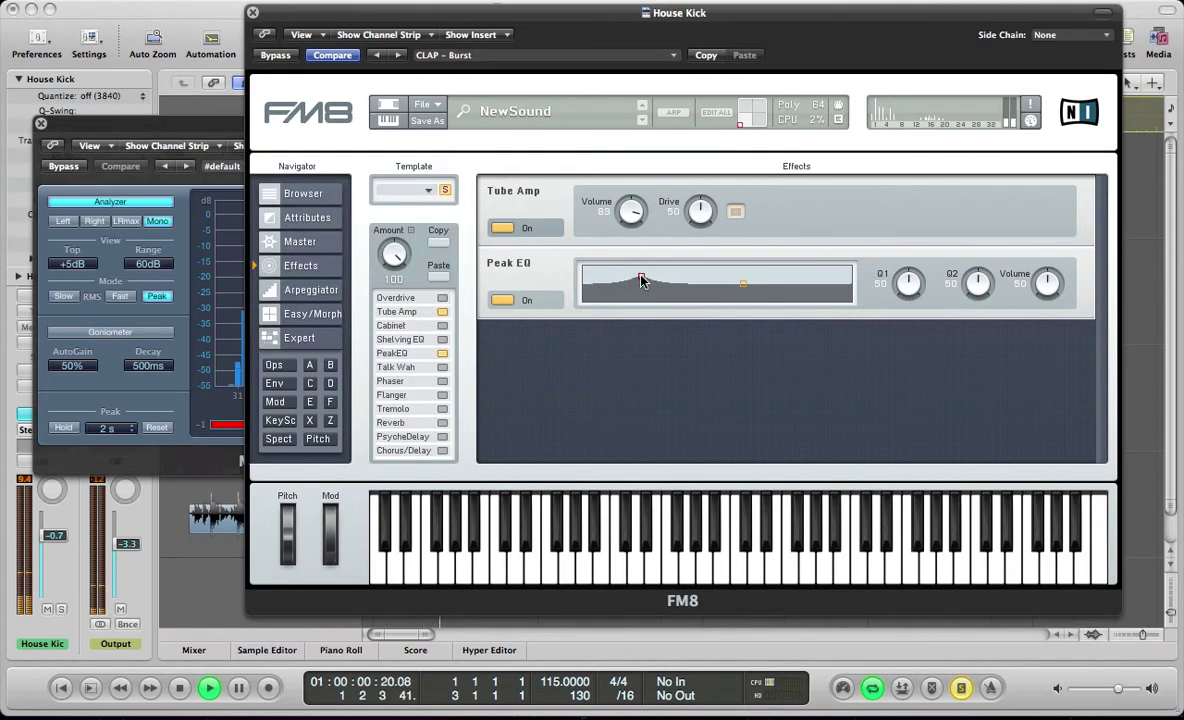
left_click_drag(148, 136, 135, 383)
left_click_drag(433, 17, 588, 14)
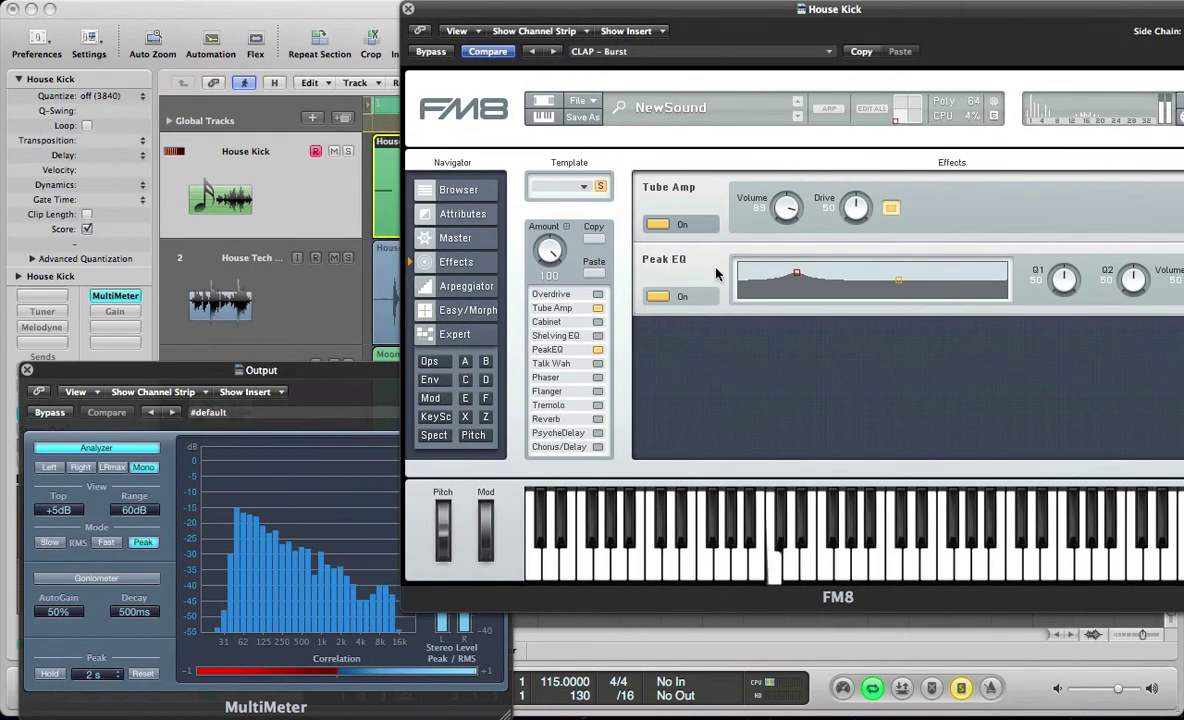
Fine-tune the low boost and cut a higher second band with increased Q
left_click_drag(798, 273, 800, 276)
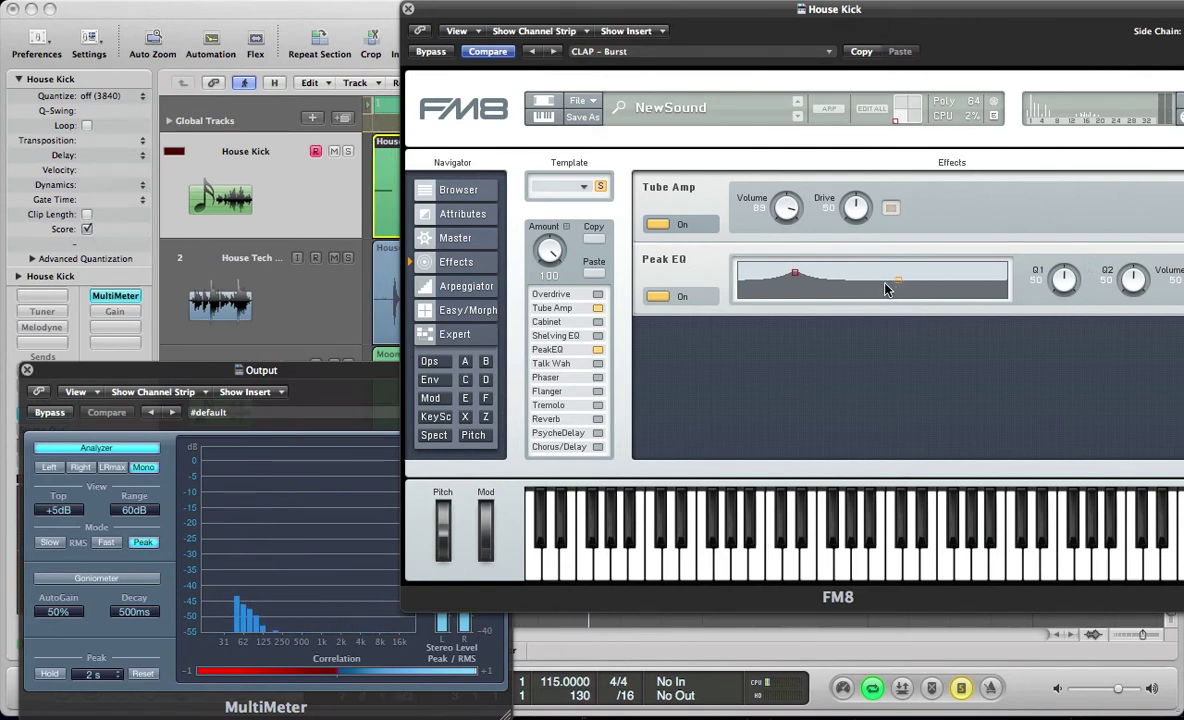
left_click_drag(887, 284, 891, 289)
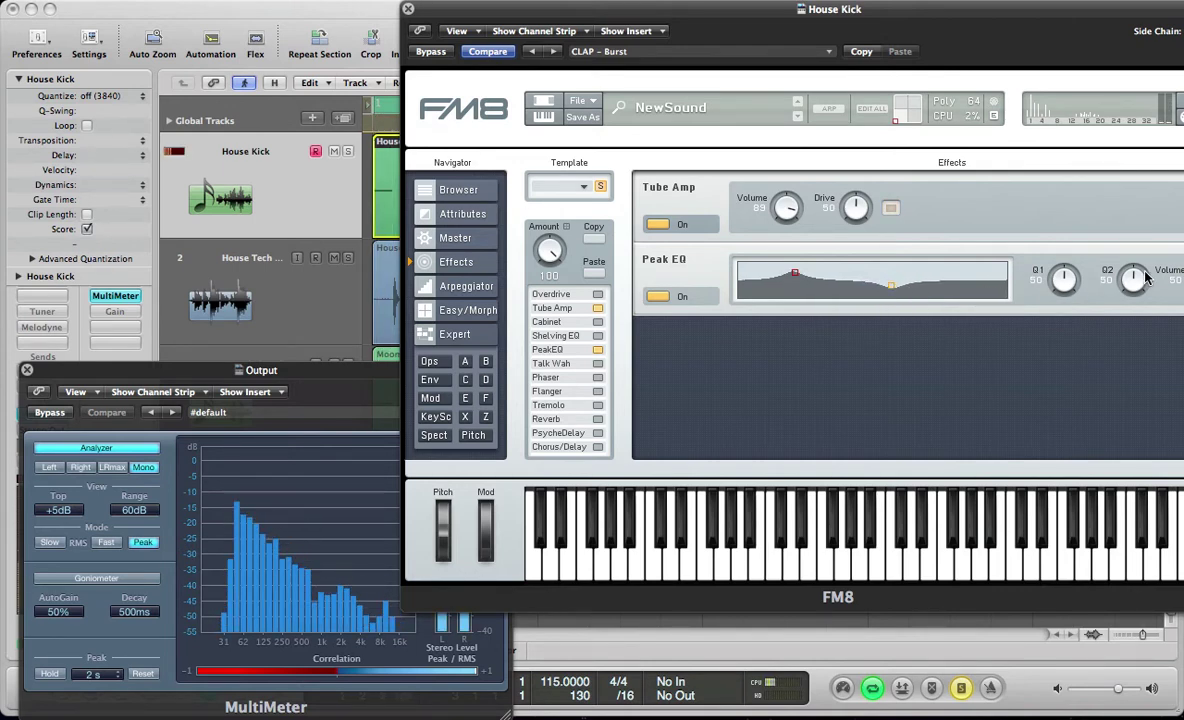
left_click_drag(1147, 279, 1147, 260)
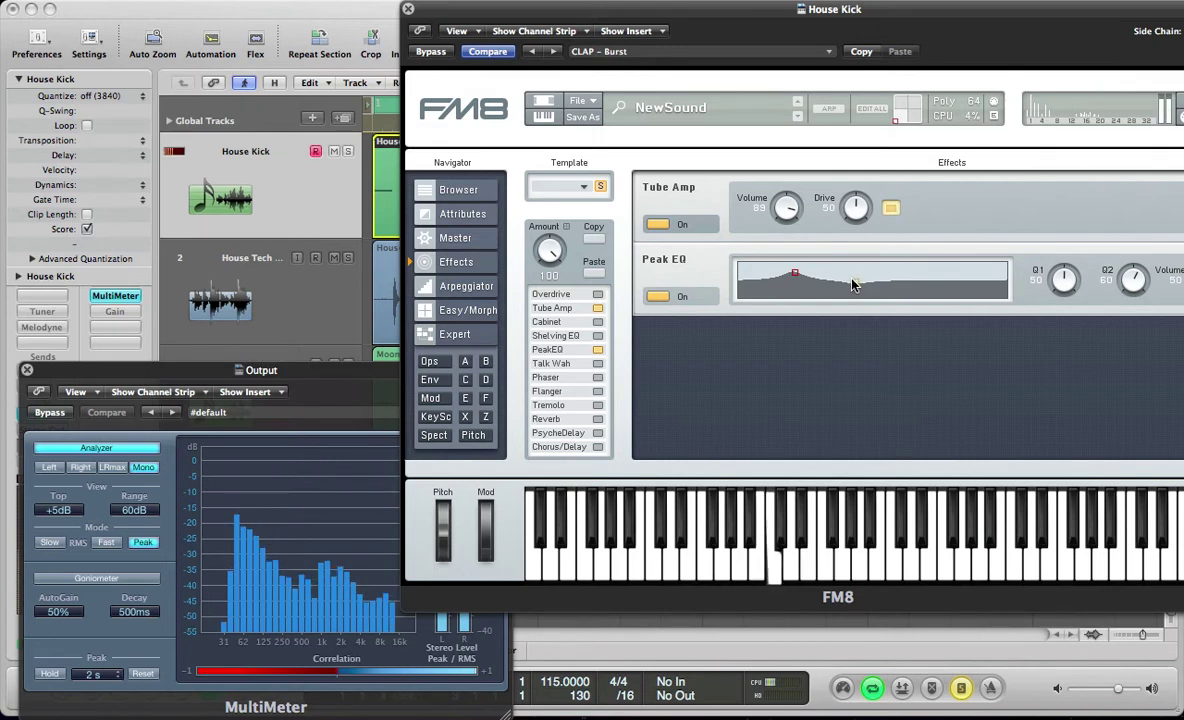
left_click_drag(851, 286, 848, 284)
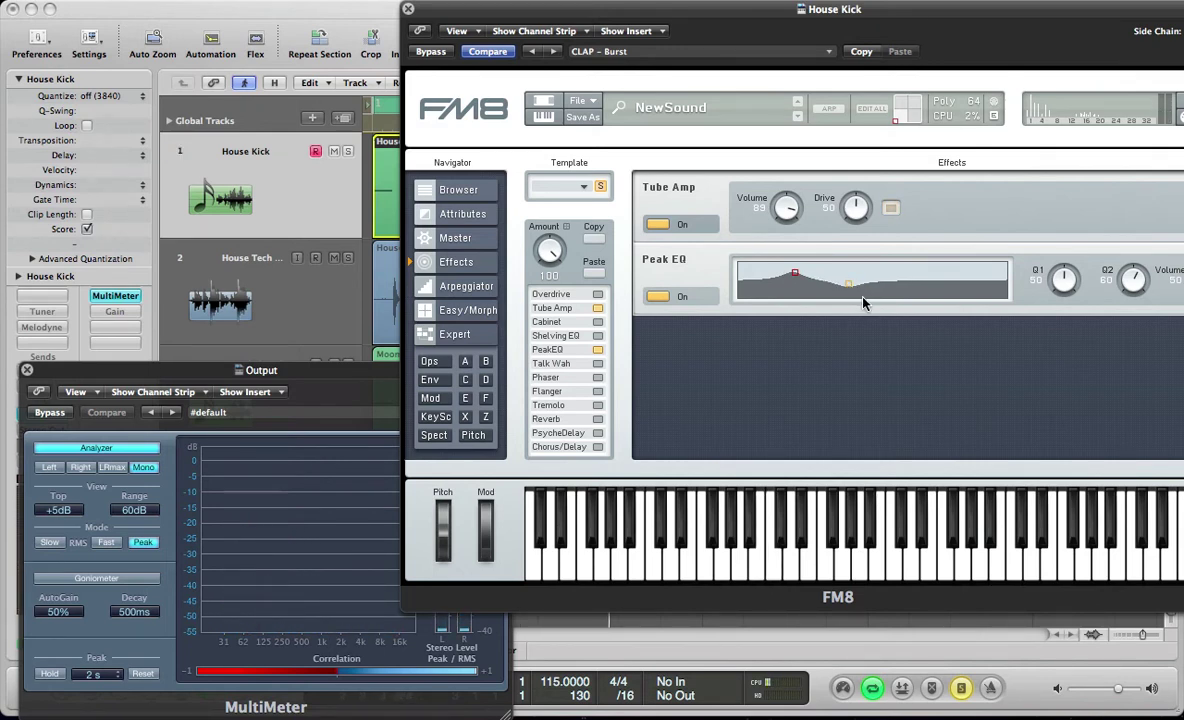
left_click_drag(718, 14, 513, 21)
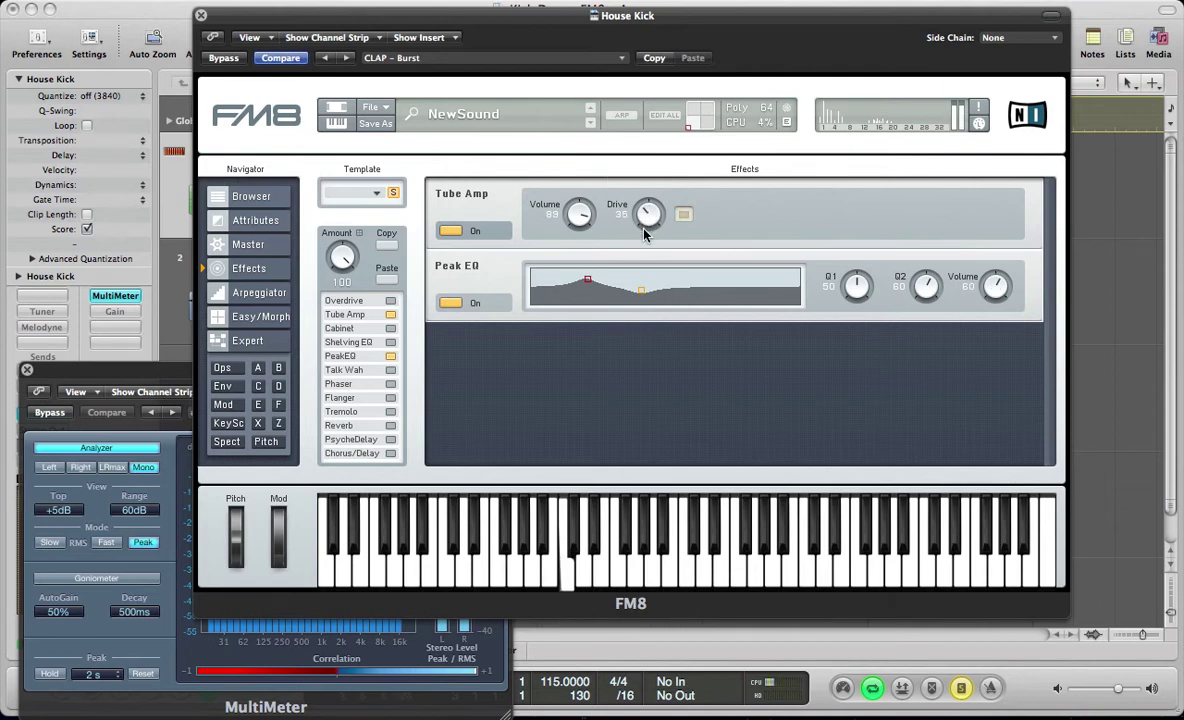
Set the Tube Amp drive back to 50 and play the arrangement with plug-ins hidden
left_click_drag(646, 216, 646, 218)
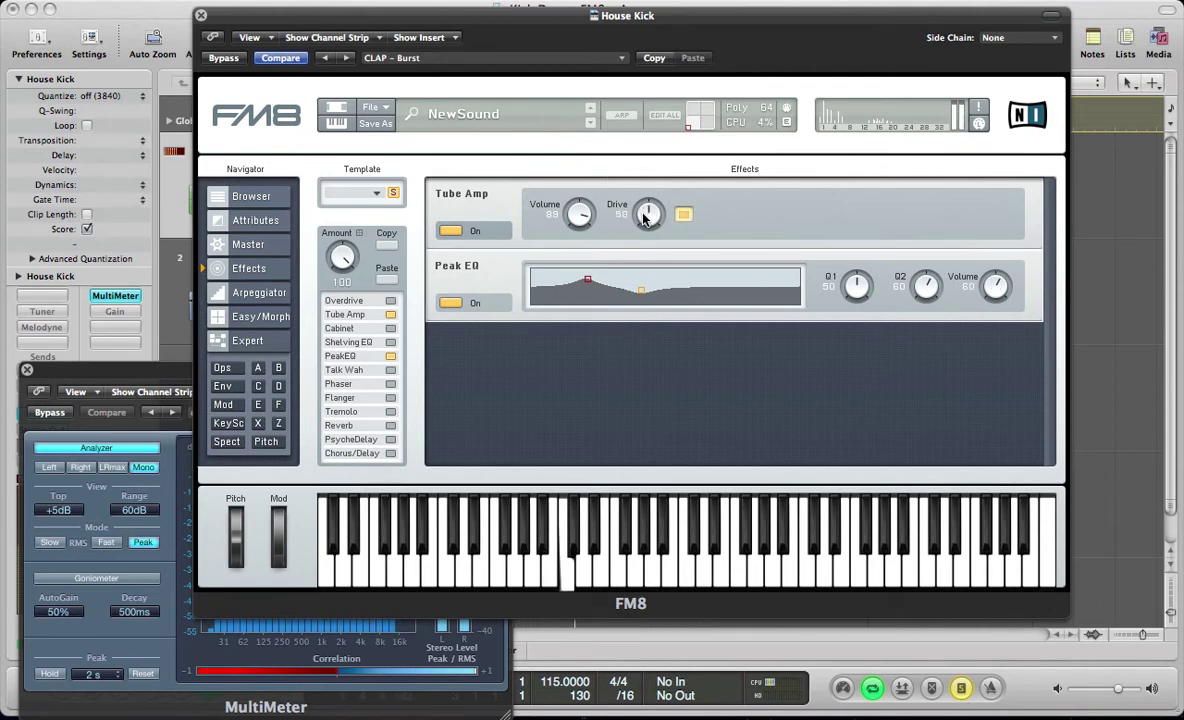
key("v")
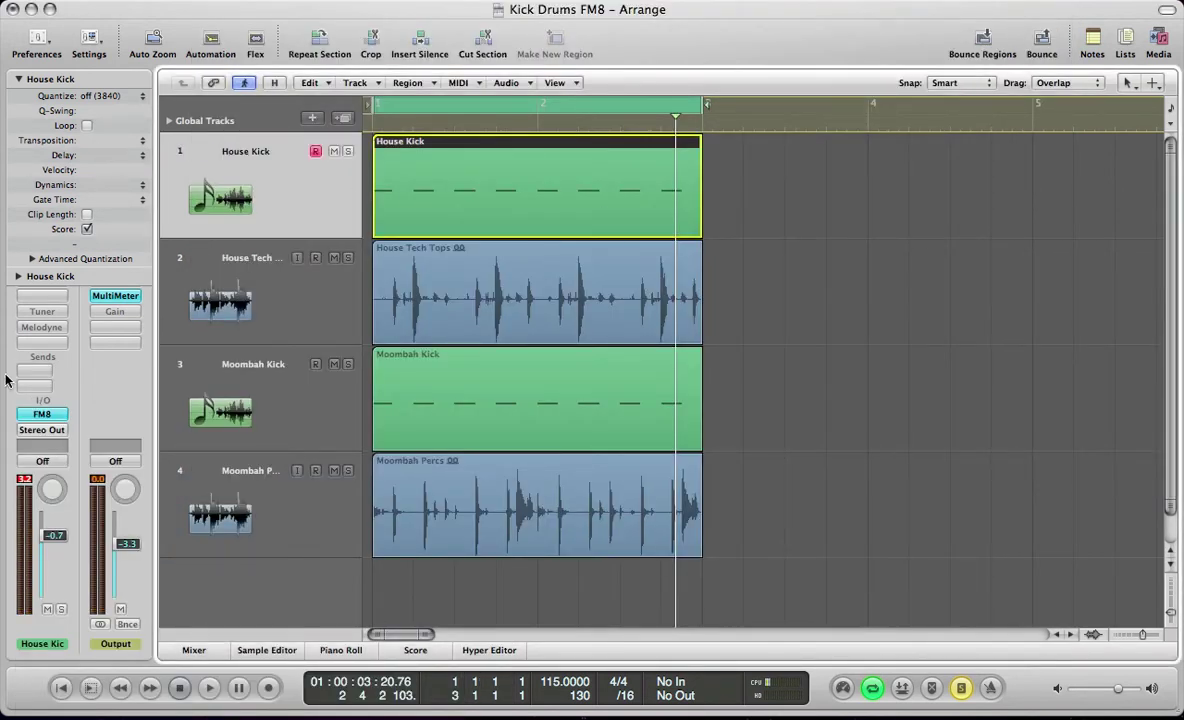
key("space")
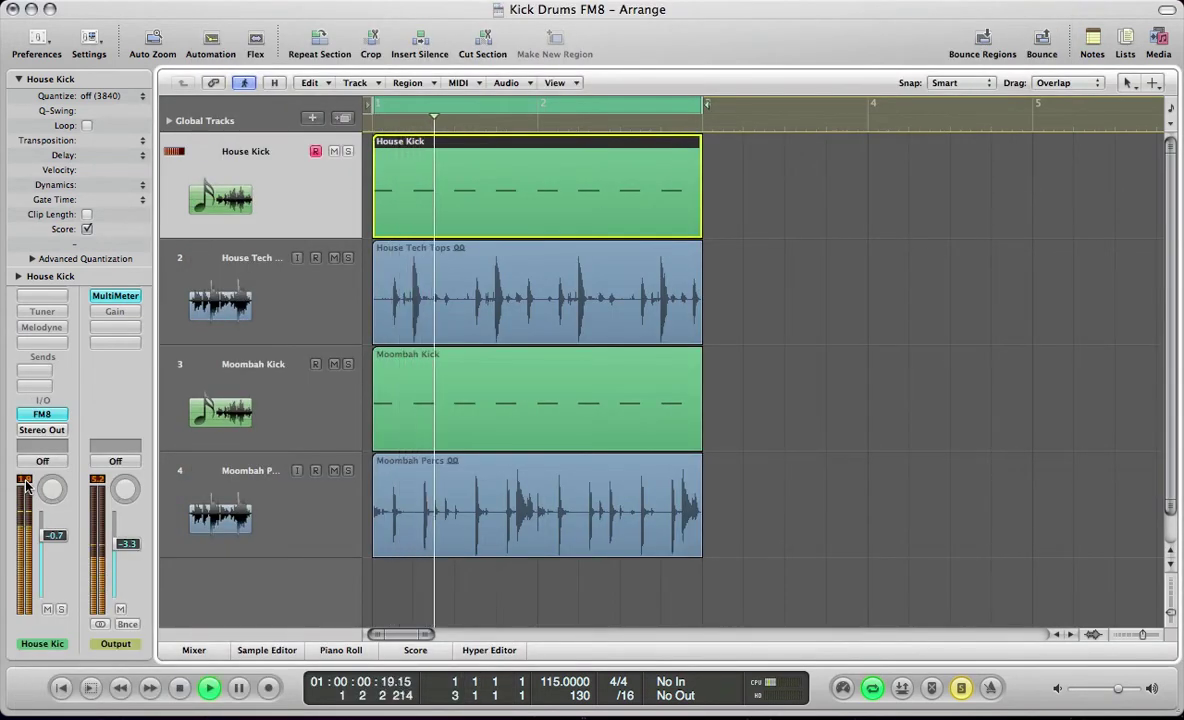
Open operator F's envelope, set its decay curve slope to 0.820, then hide the plug-ins
key("v")
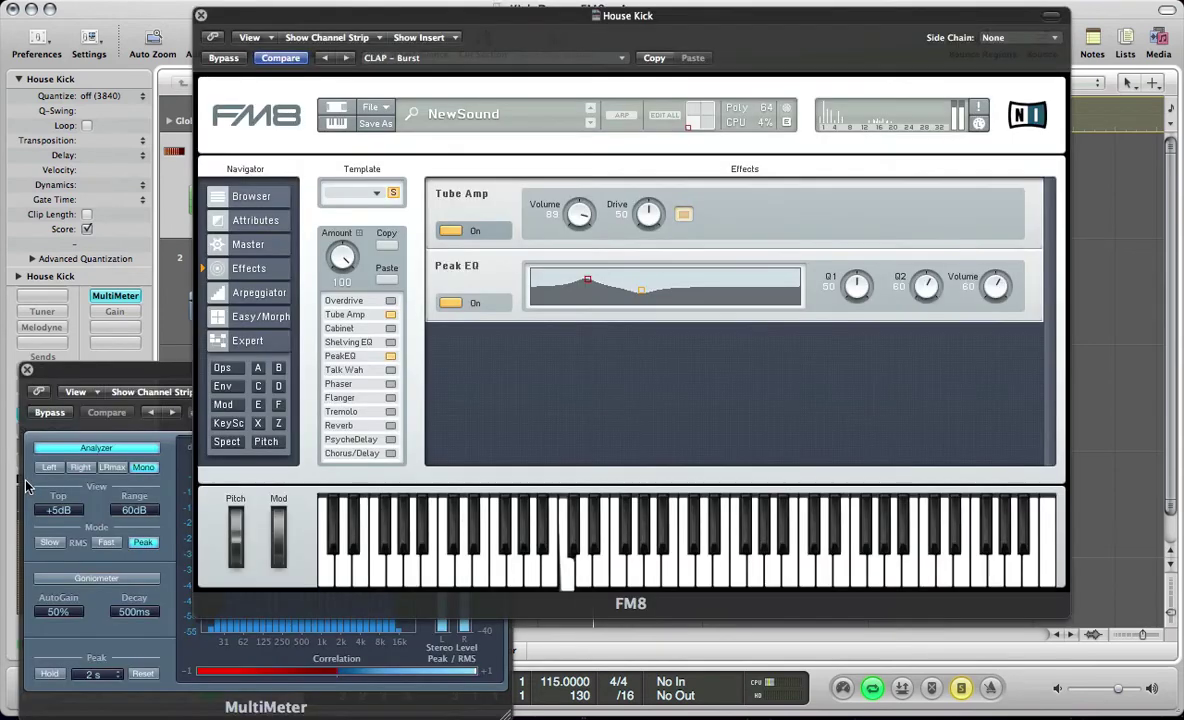
left_click(222, 386)
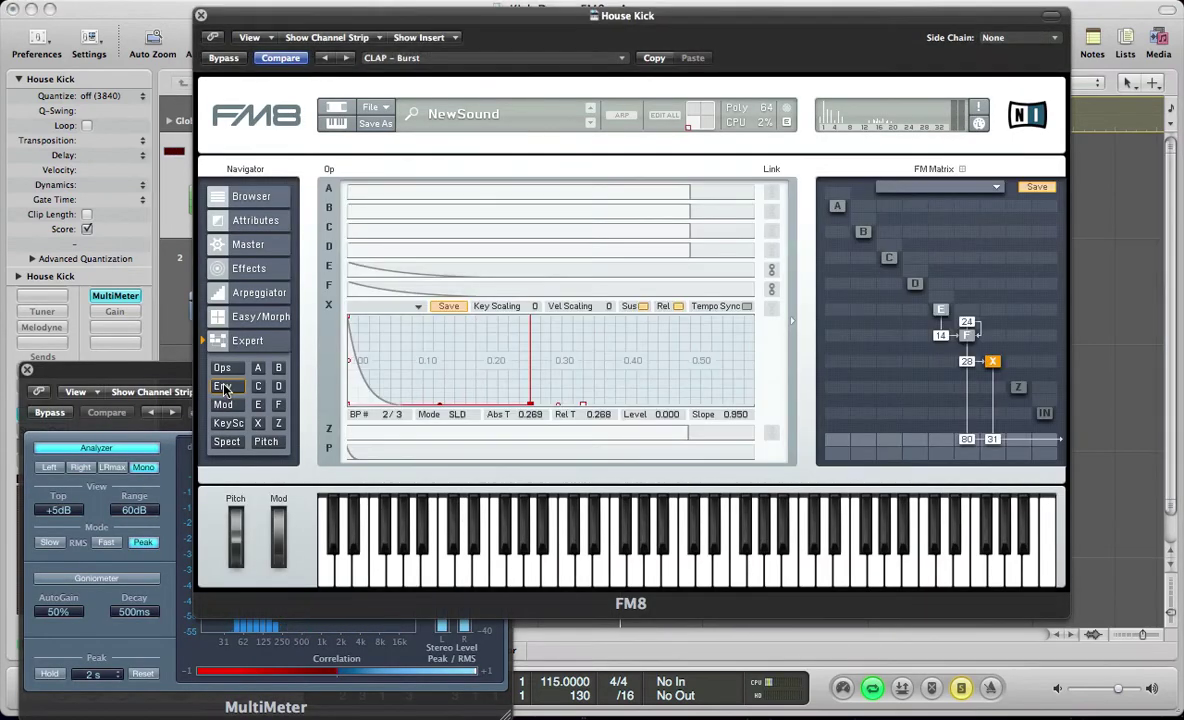
left_click(410, 288)
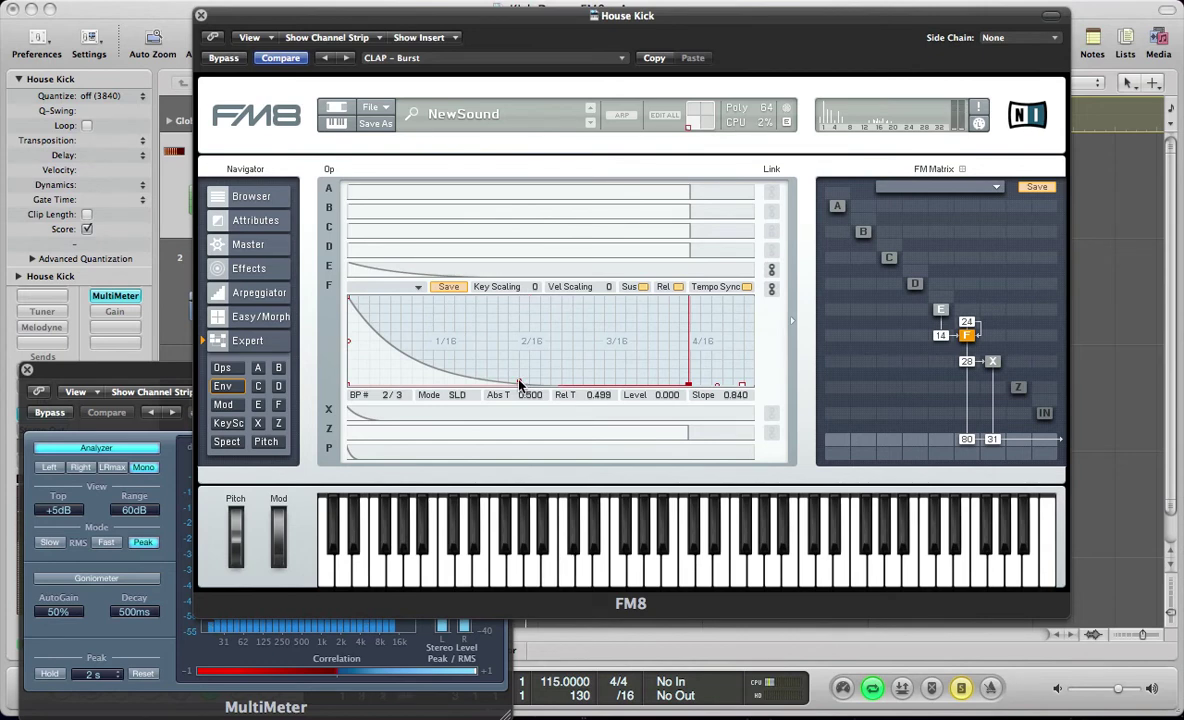
scroll(519, 385, "up", 2)
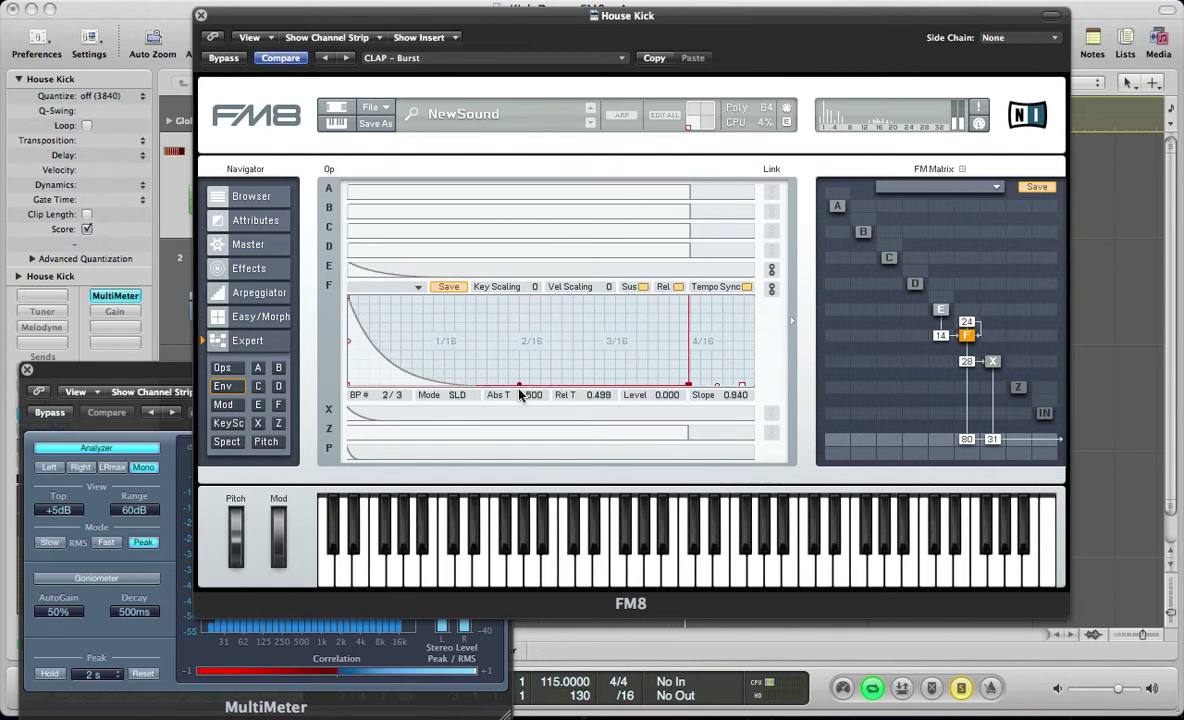
scroll(519, 385, "down", 4)
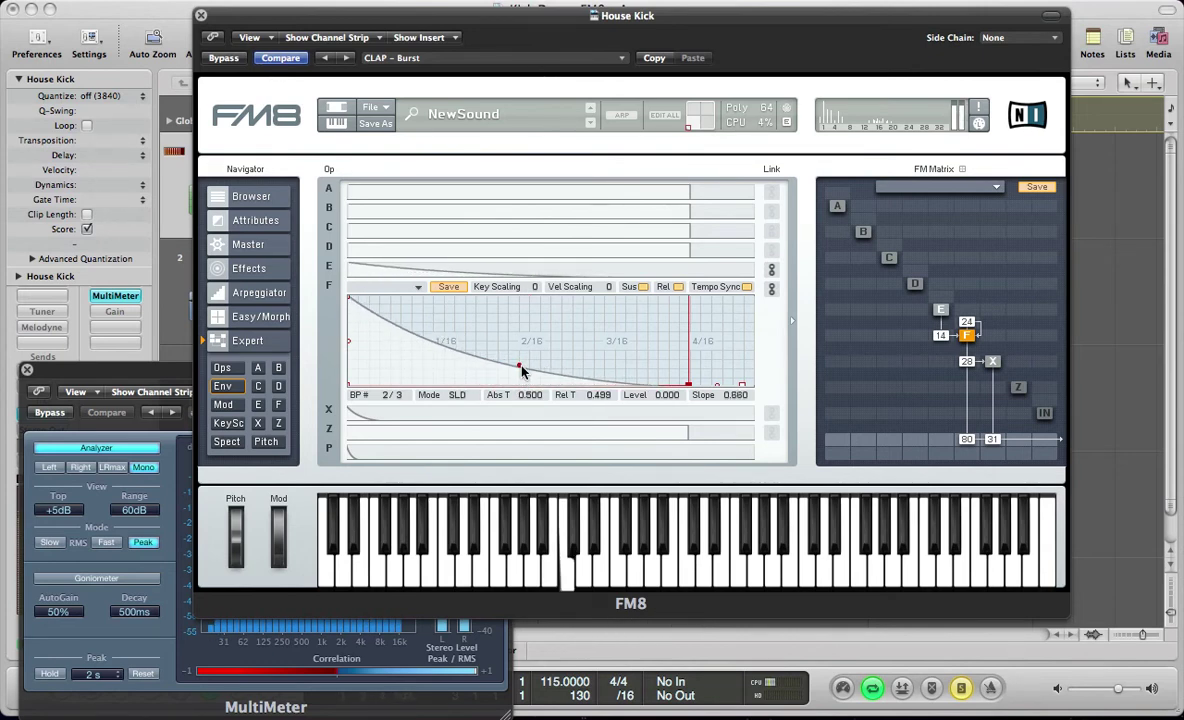
scroll(521, 383, "up", 2)
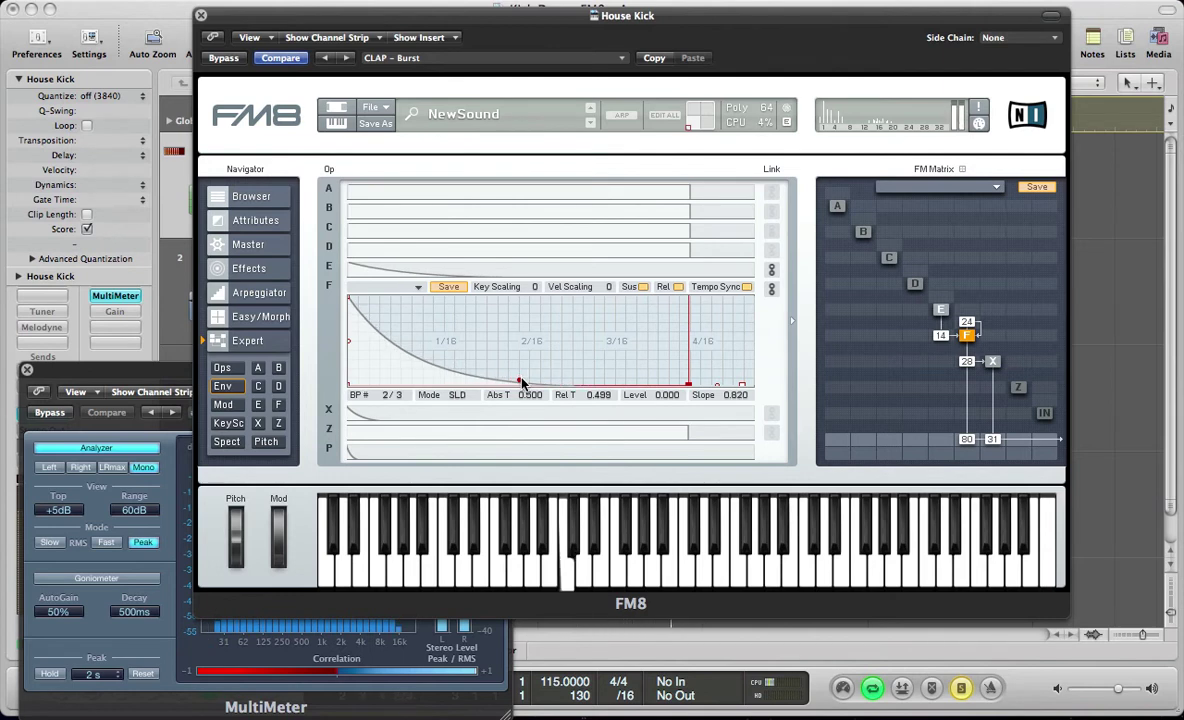
key("v")
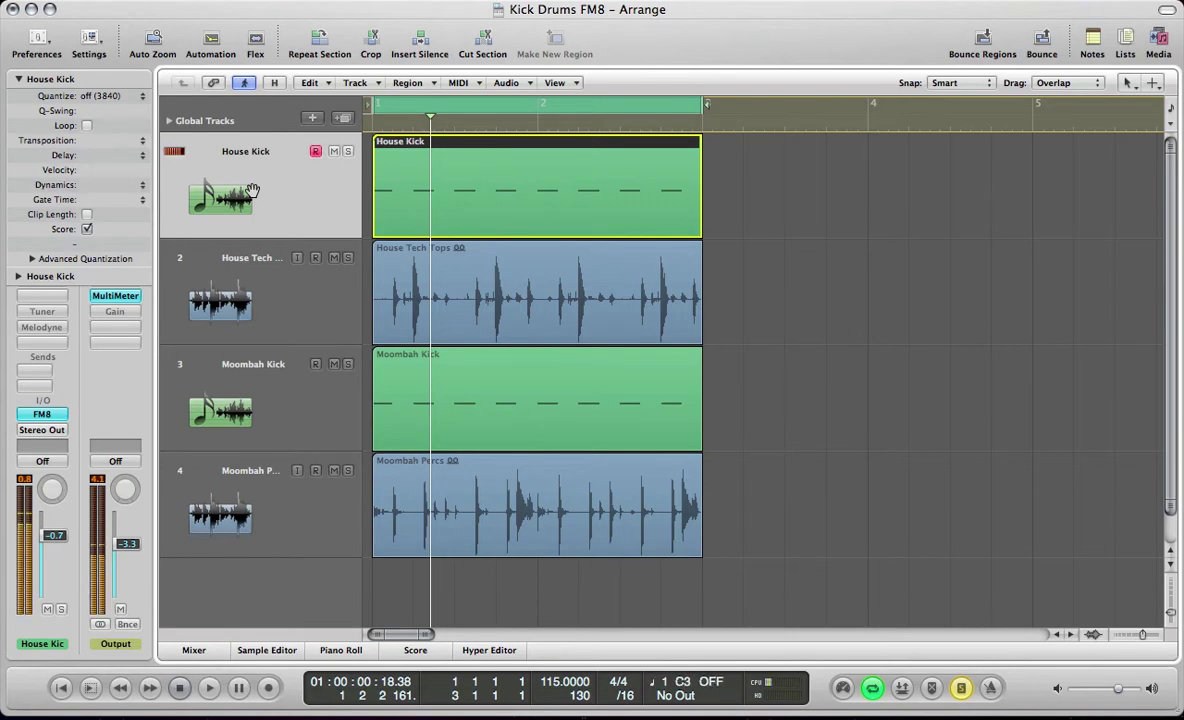
Check the House Kick notes in the Piano Roll, activate its Tuner insert, and show all plug-ins
key("super+4")
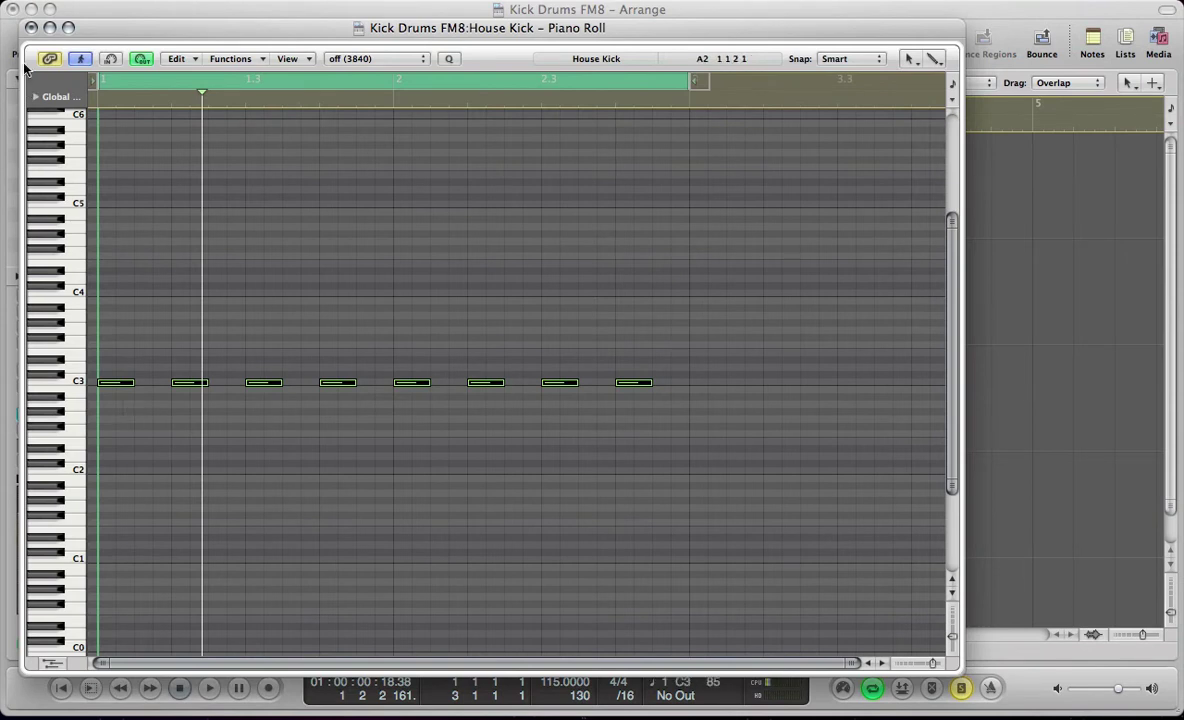
left_click(31, 28)
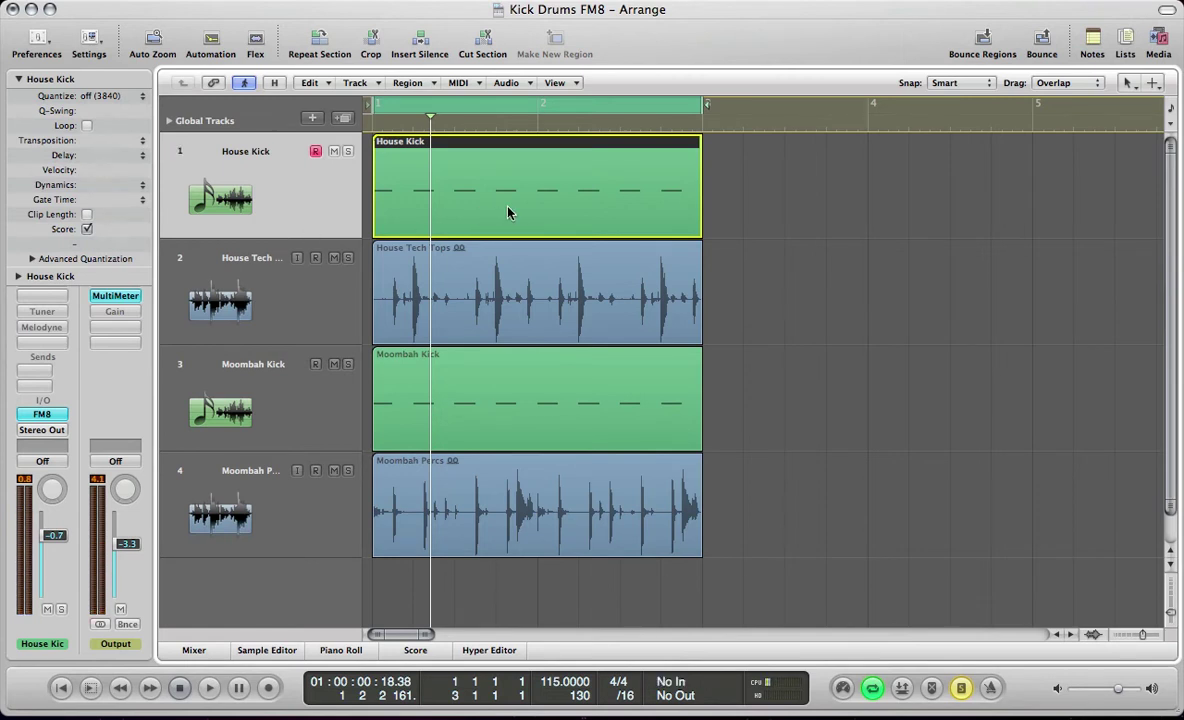
left_click(38, 313, "alt")
key("v")
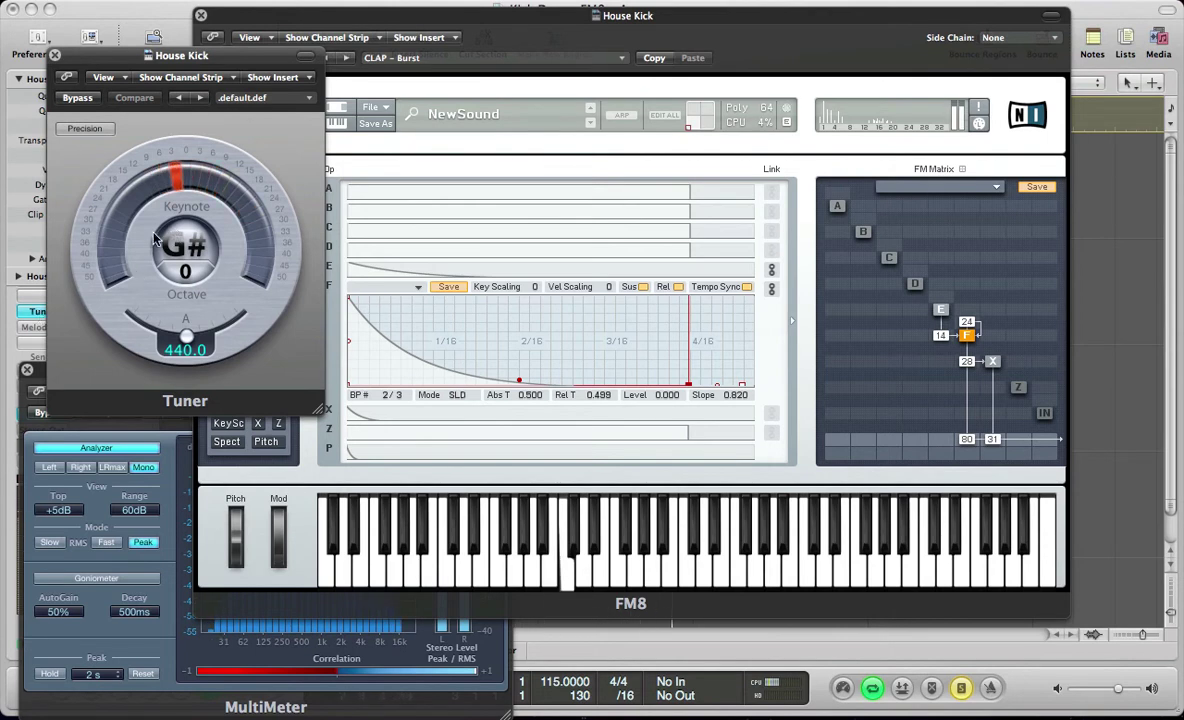
Compare FM8's Pitch page with the Tuner reading of G#
left_click(238, 487)
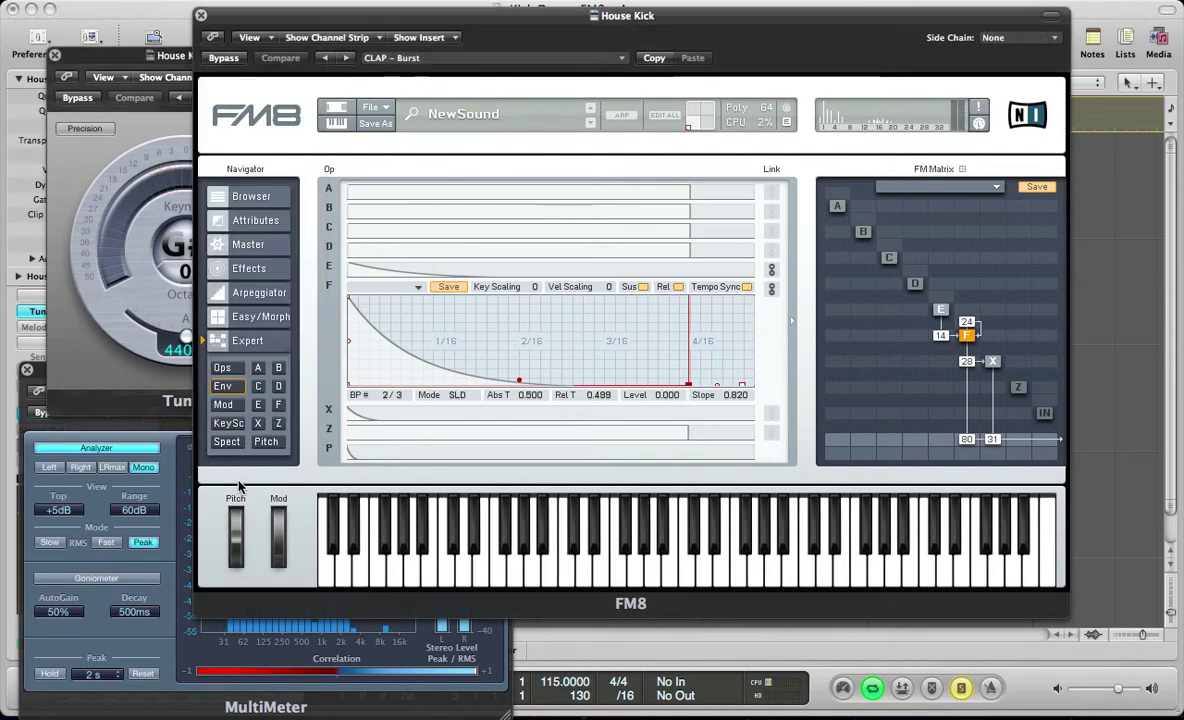
left_click(265, 443)
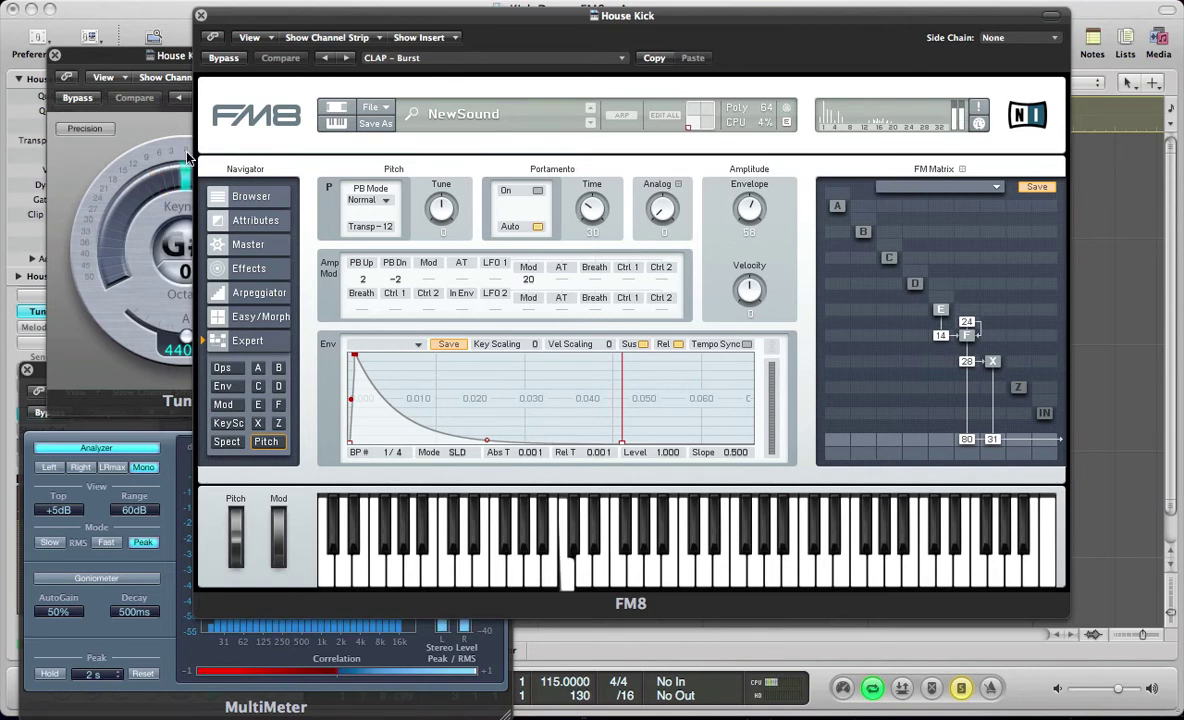
left_click(92, 150)
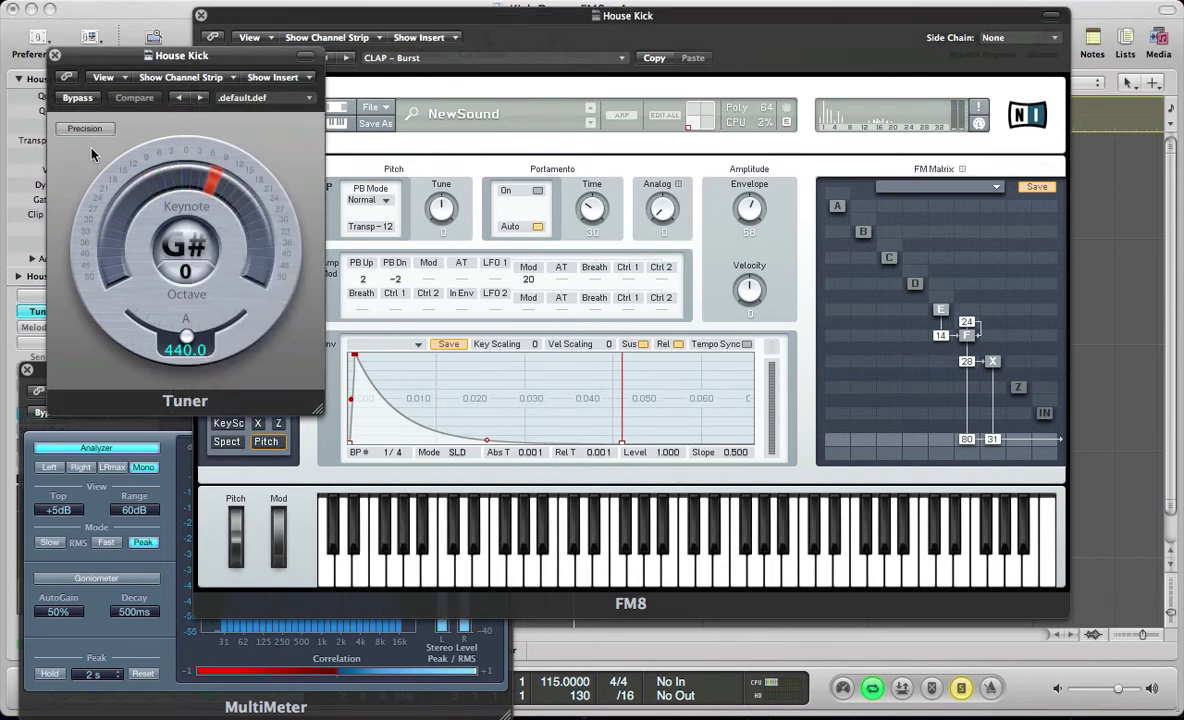
Transfer the House Kick playback into Melodyne, confirm six notes at G#1, then bypass Melodyne
key("v")
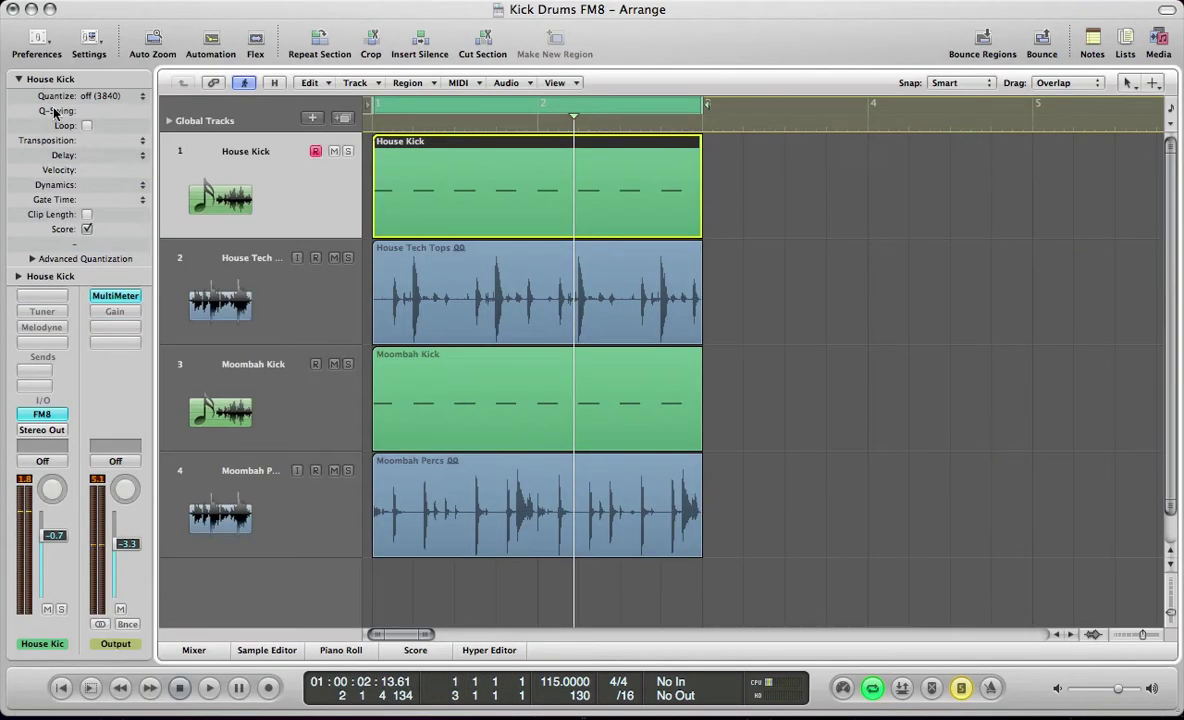
left_click(40, 325)
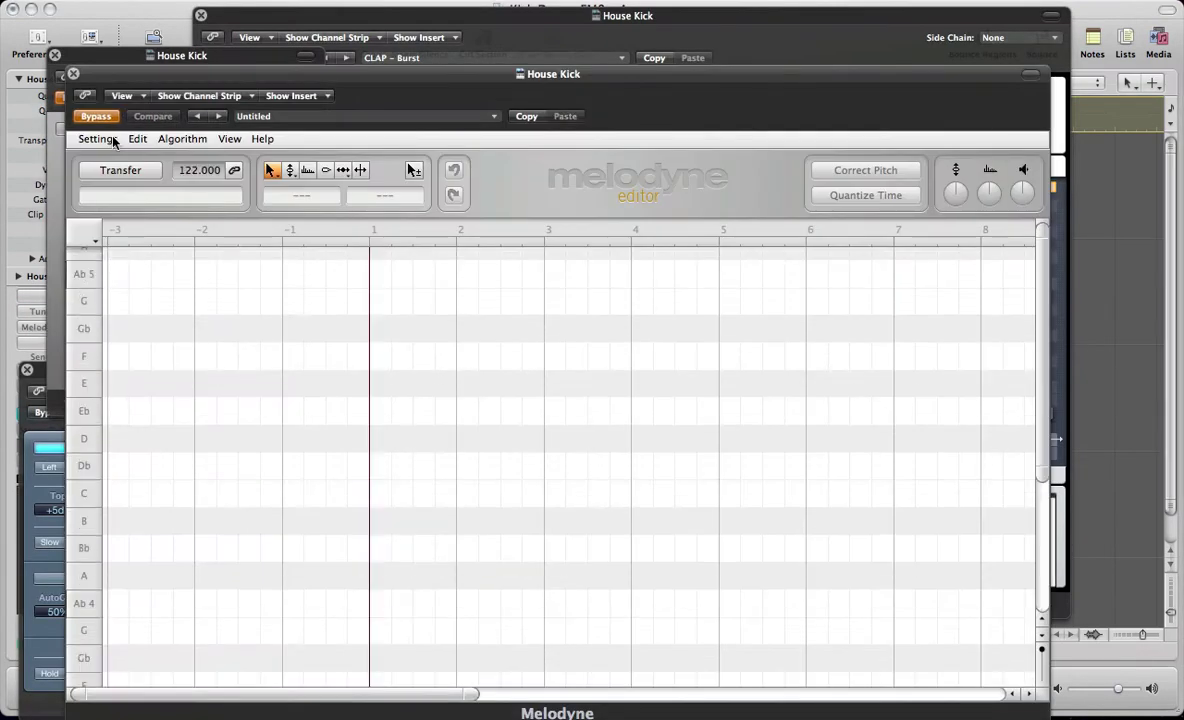
left_click(114, 175)
key("space")
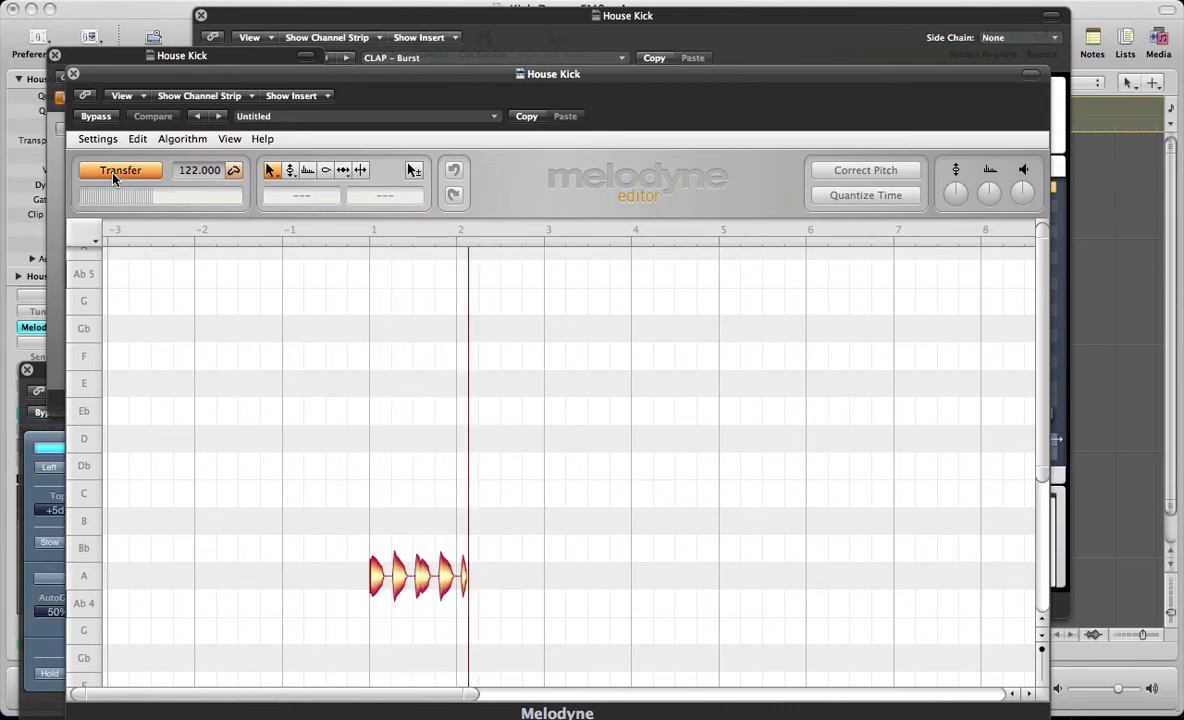
key("space")
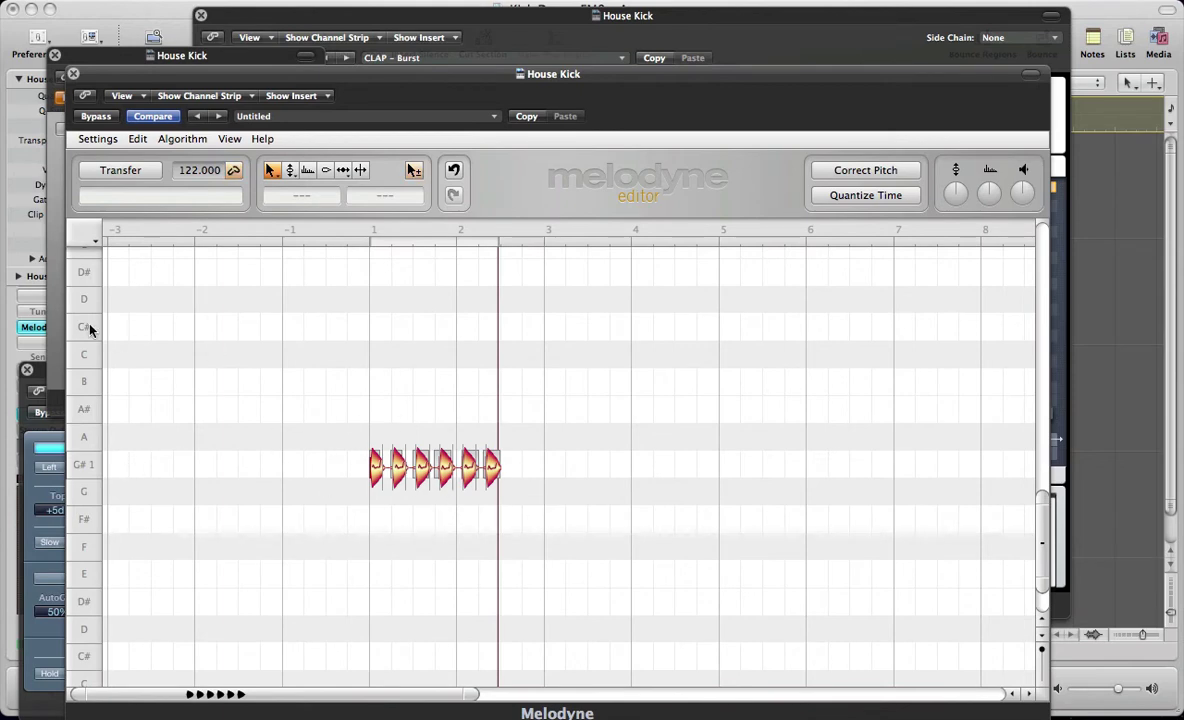
left_click(88, 116)
Close Melodyne and the Tuner, then play the House Kick and House Tech Tops regions together
left_click(73, 73)
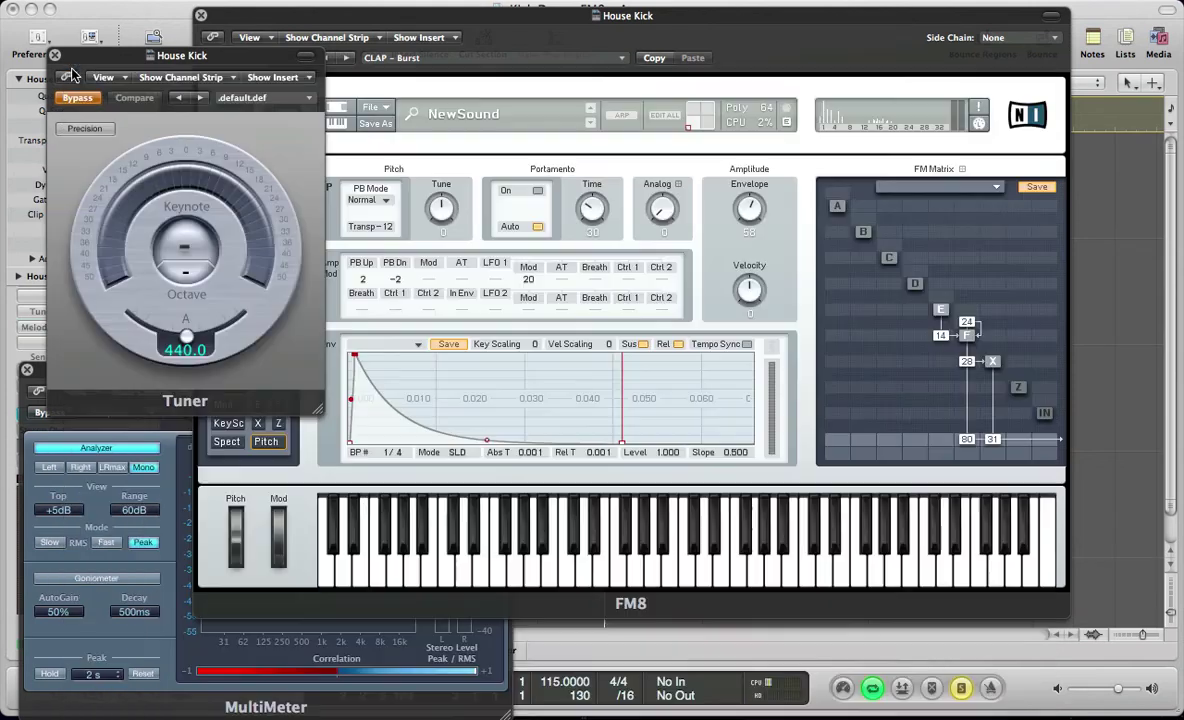
left_click(55, 56)
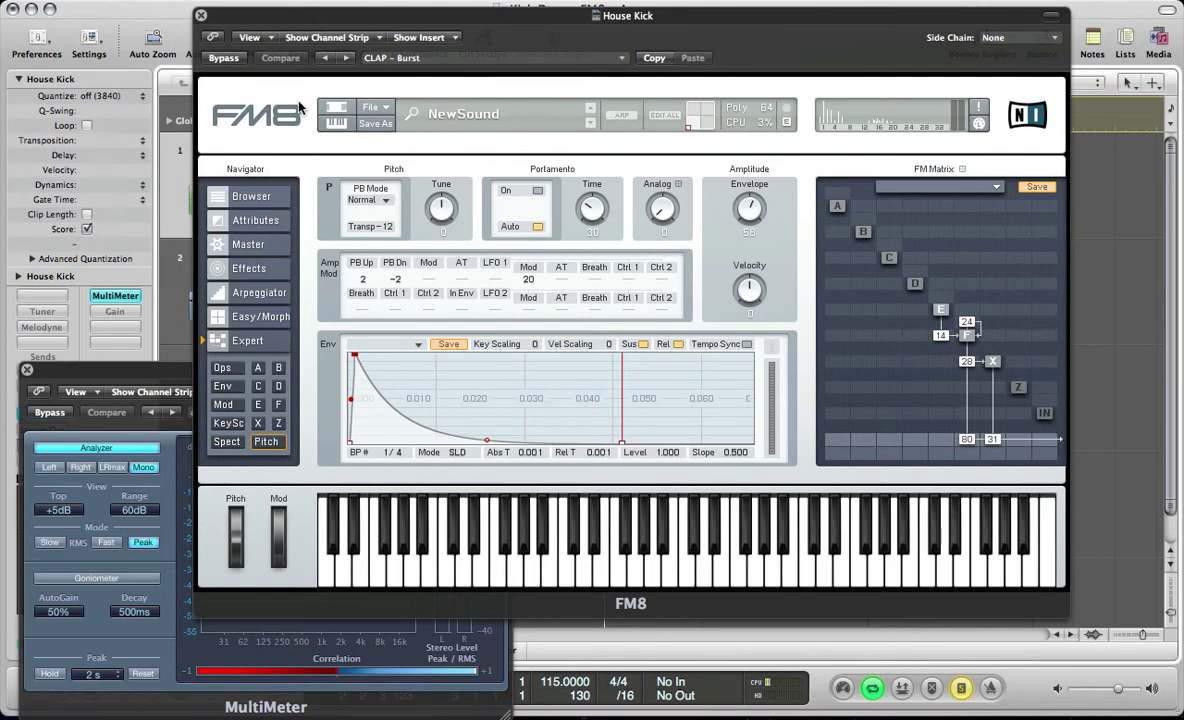
key("v")
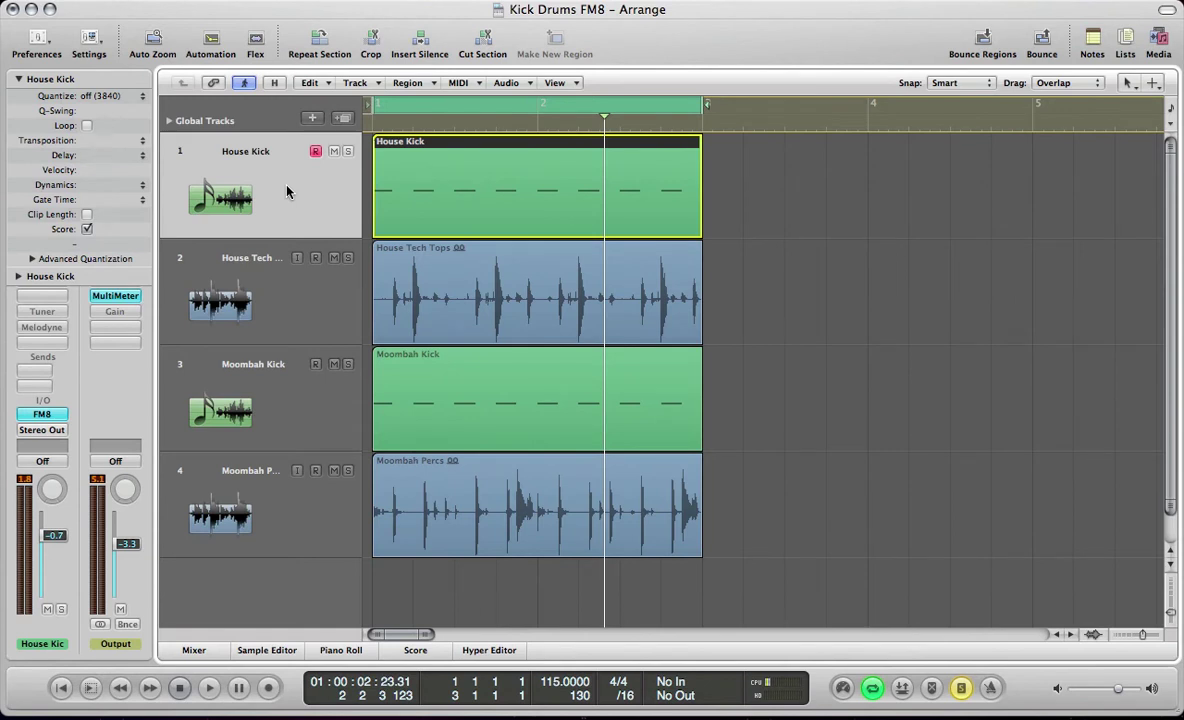
key("space")
left_click_drag(727, 275, 452, 187)
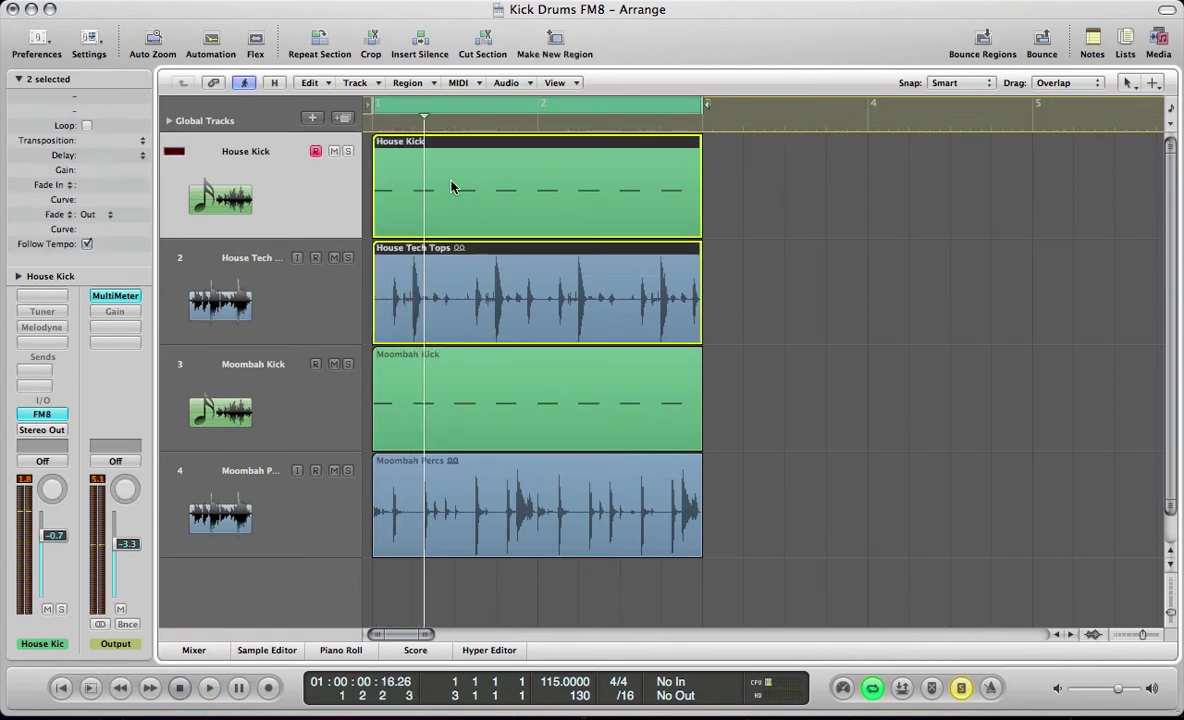
key("space")
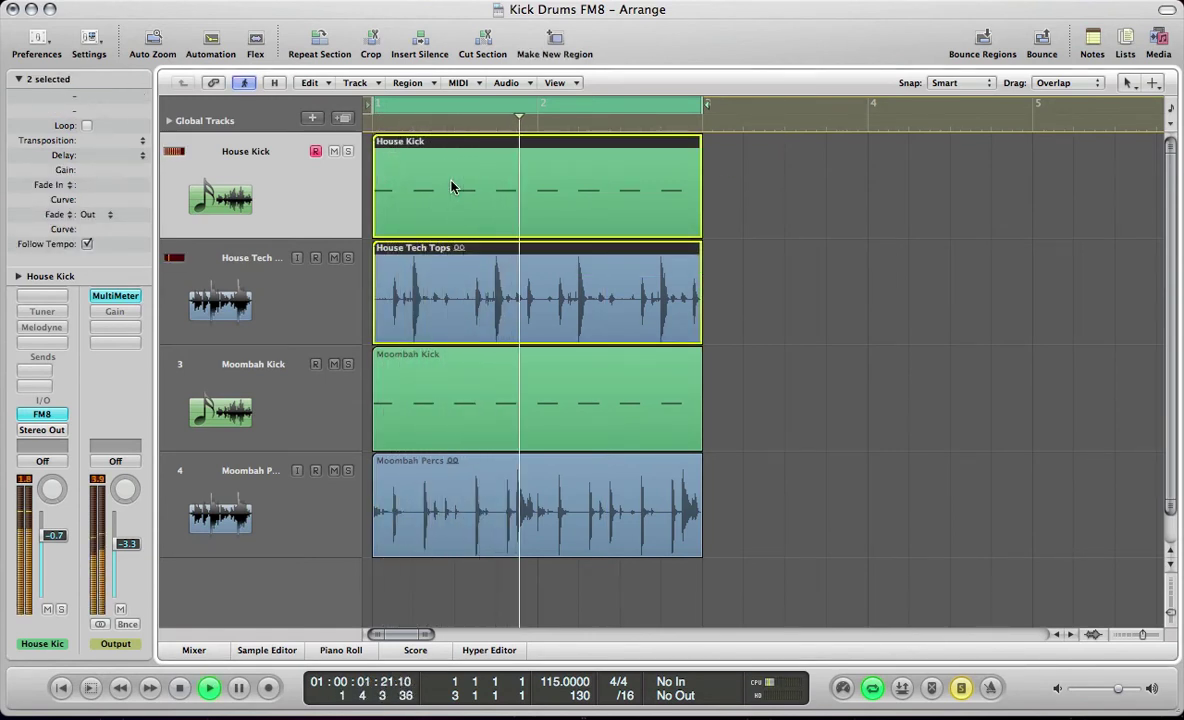
key("space")
Select only the House Kick region, move the Output MultiMeter into clear view, and close FM8
left_click(278, 204)
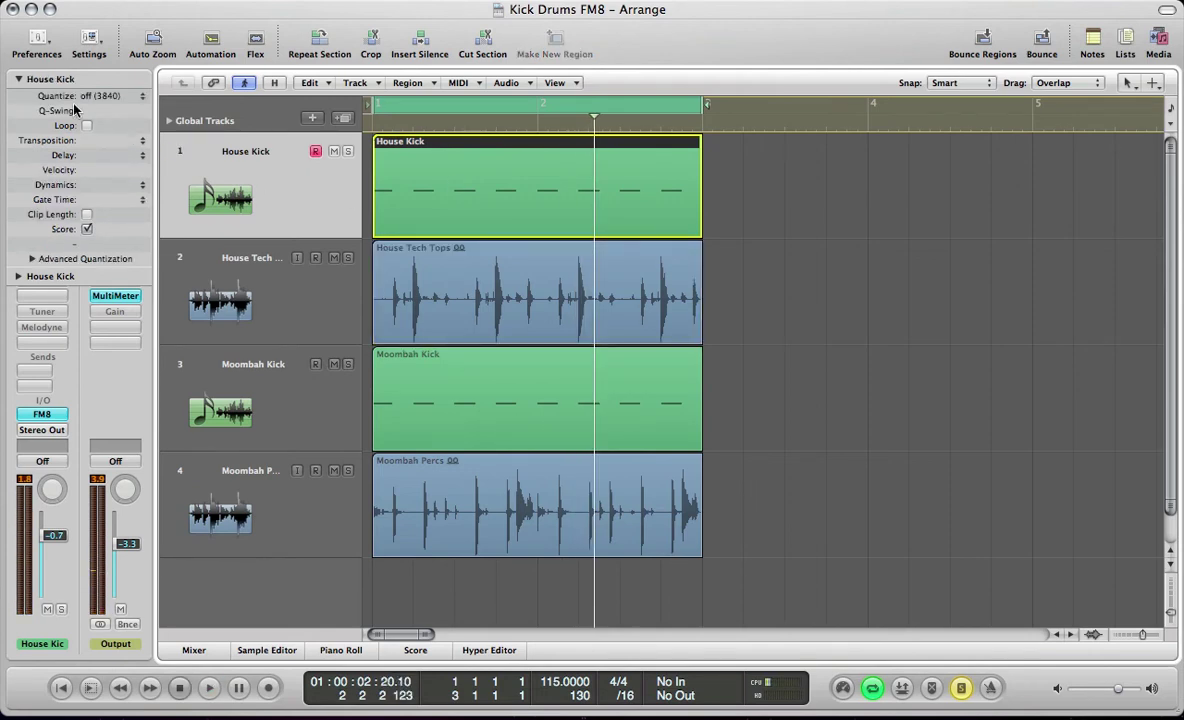
key("v")
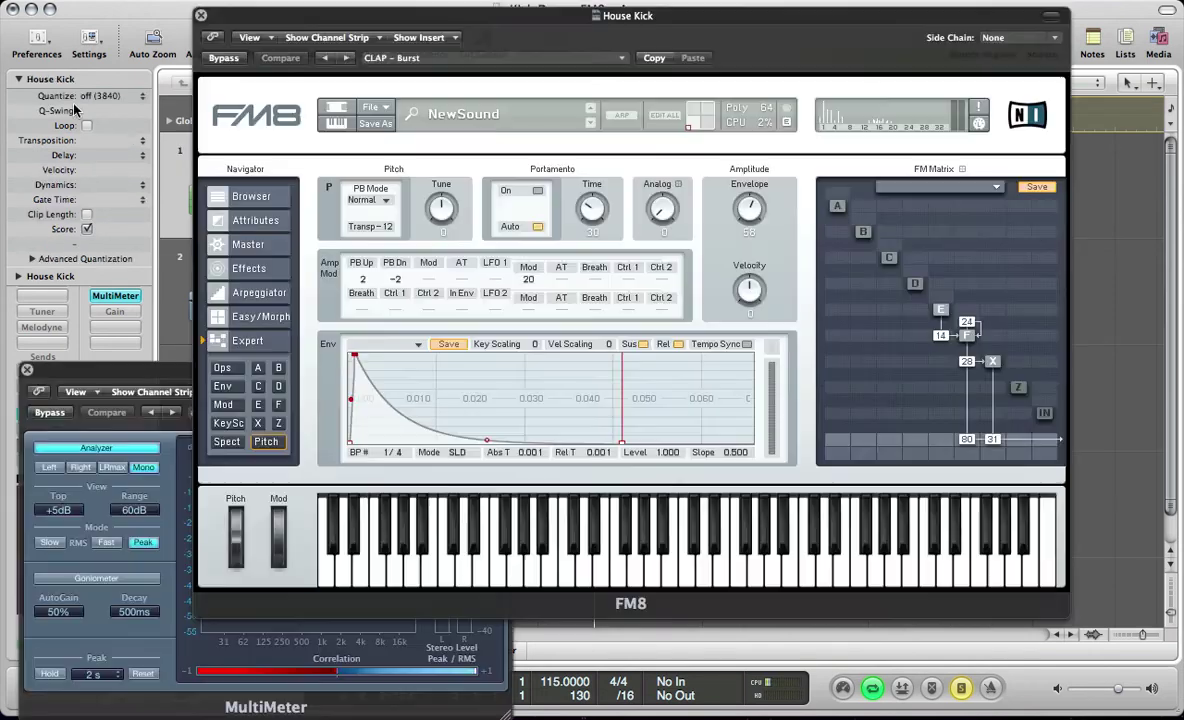
left_click_drag(77, 347, 471, 170)
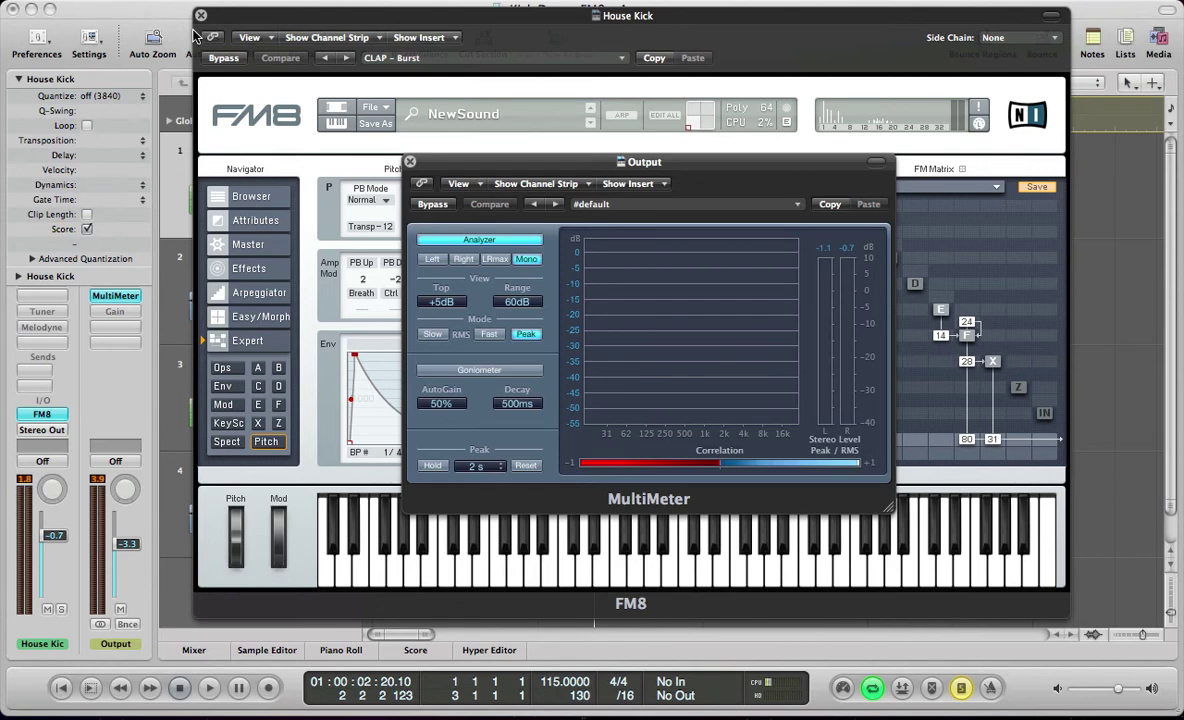
left_click(199, 17)
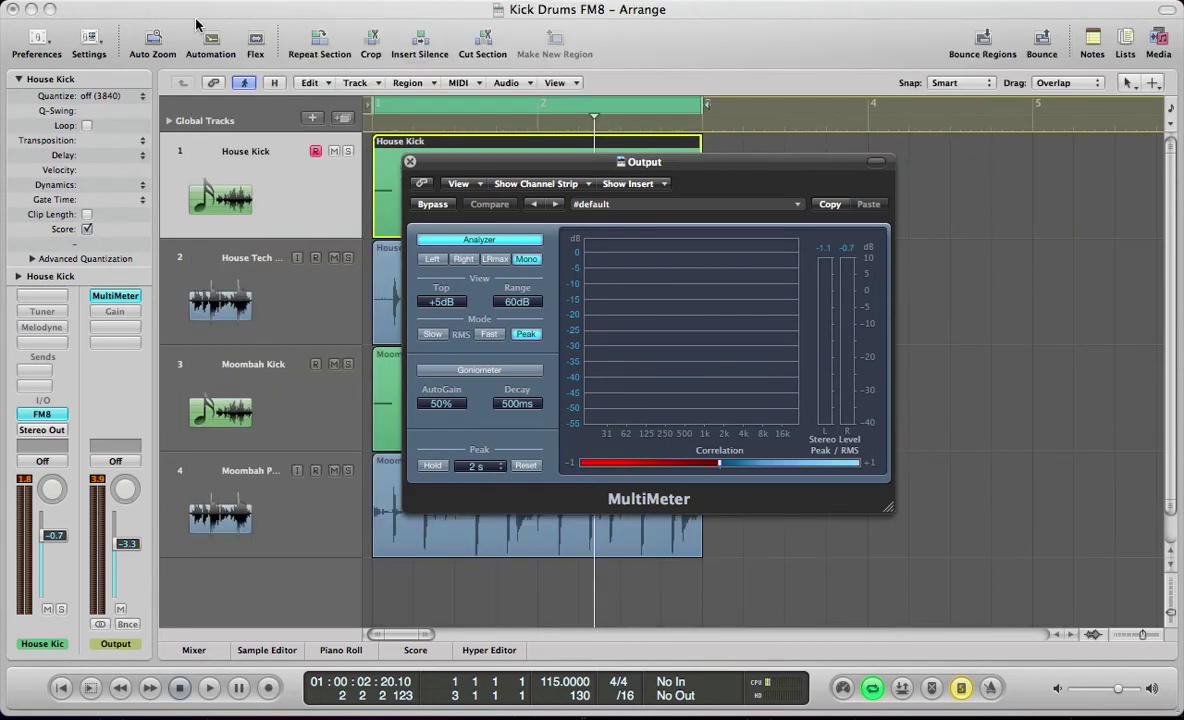
Close the MultiMeter, play the Moombah Kick track, then mute it
key("super+w")
left_click(262, 388)
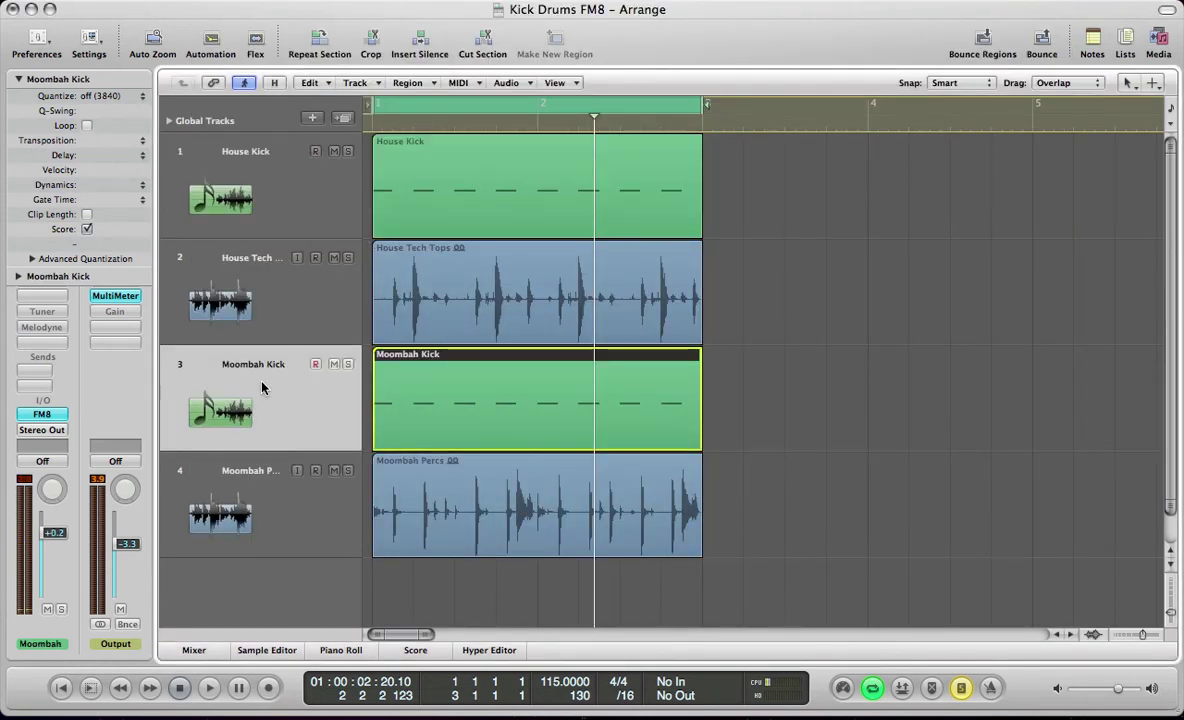
key("space")
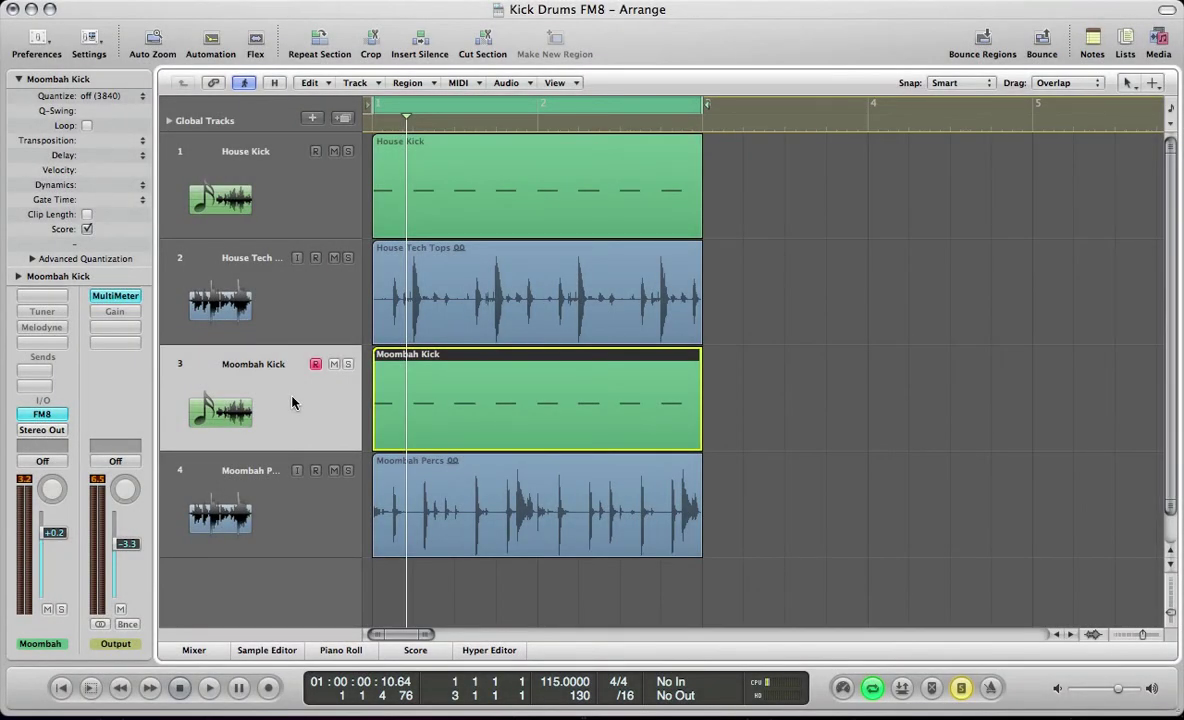
key("space")
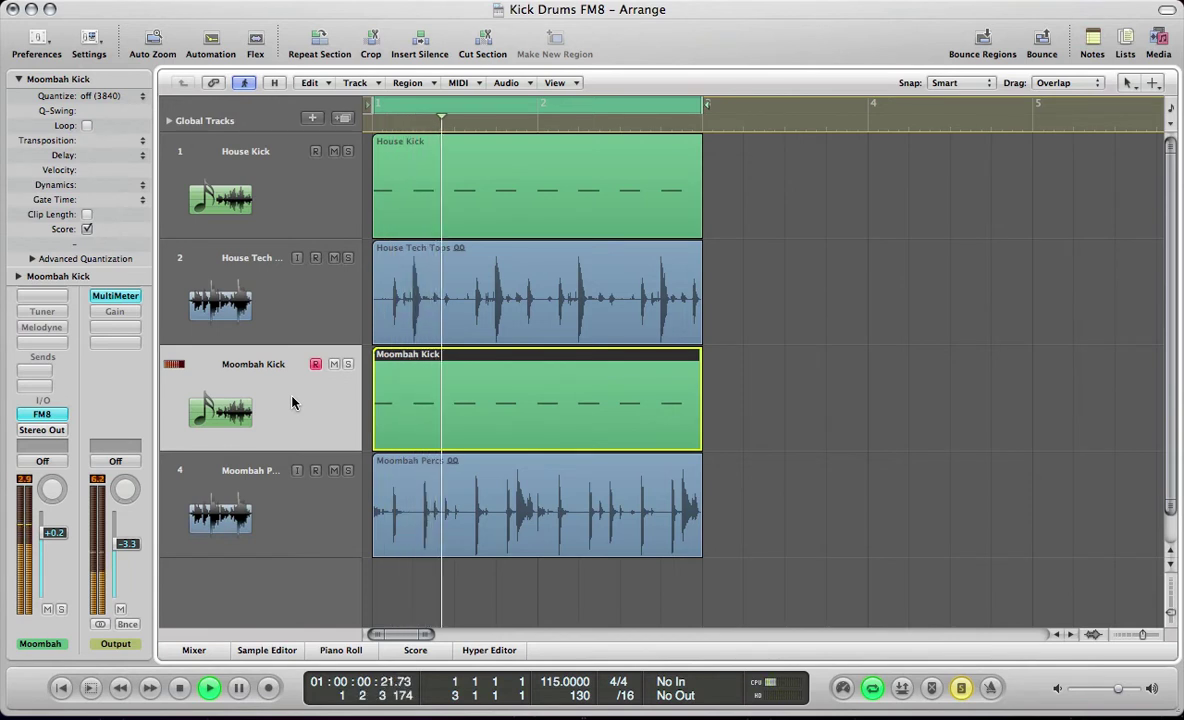
key("space")
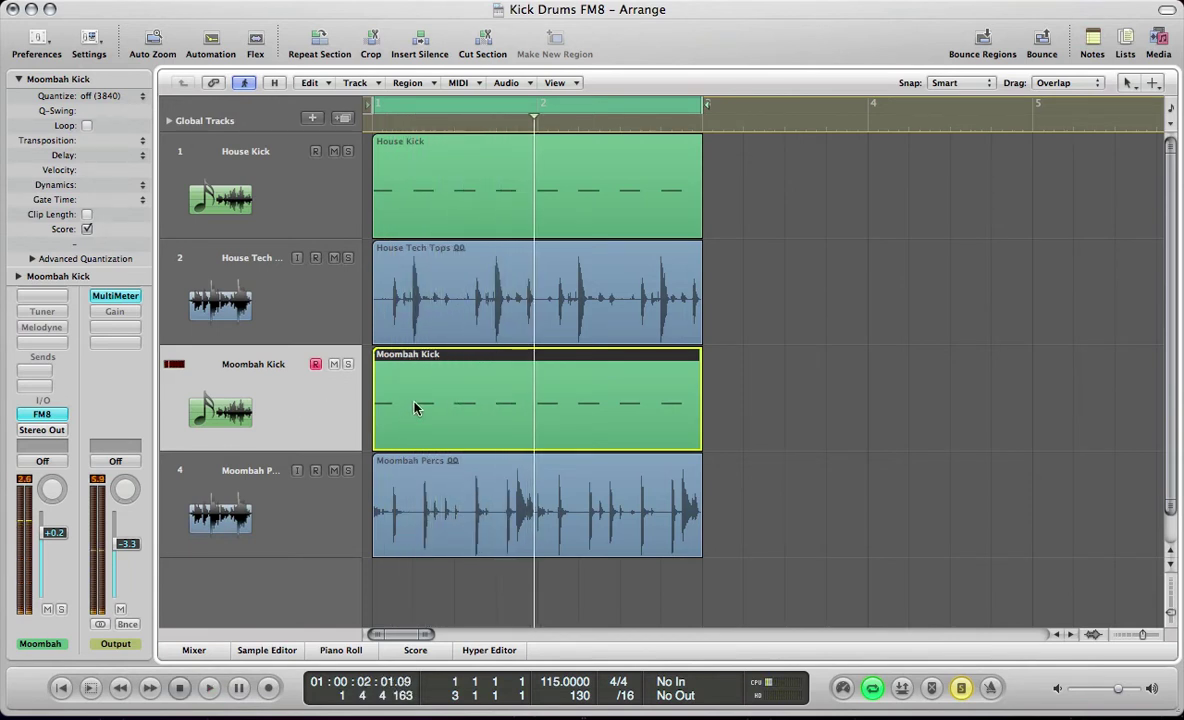
left_click(334, 364)
Duplicate the House Kick track with its FM8 and rename the new track 'moombah kick'
left_click(278, 201)
key("super+d")
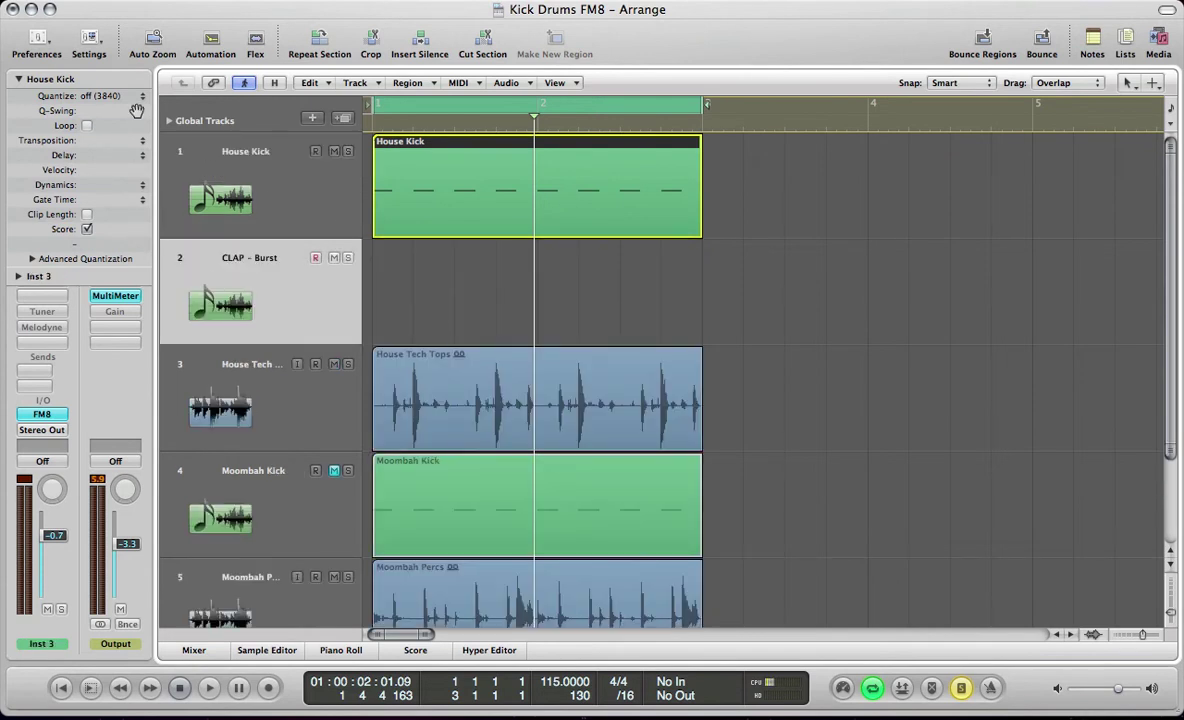
double_click(242, 258)
type("m")
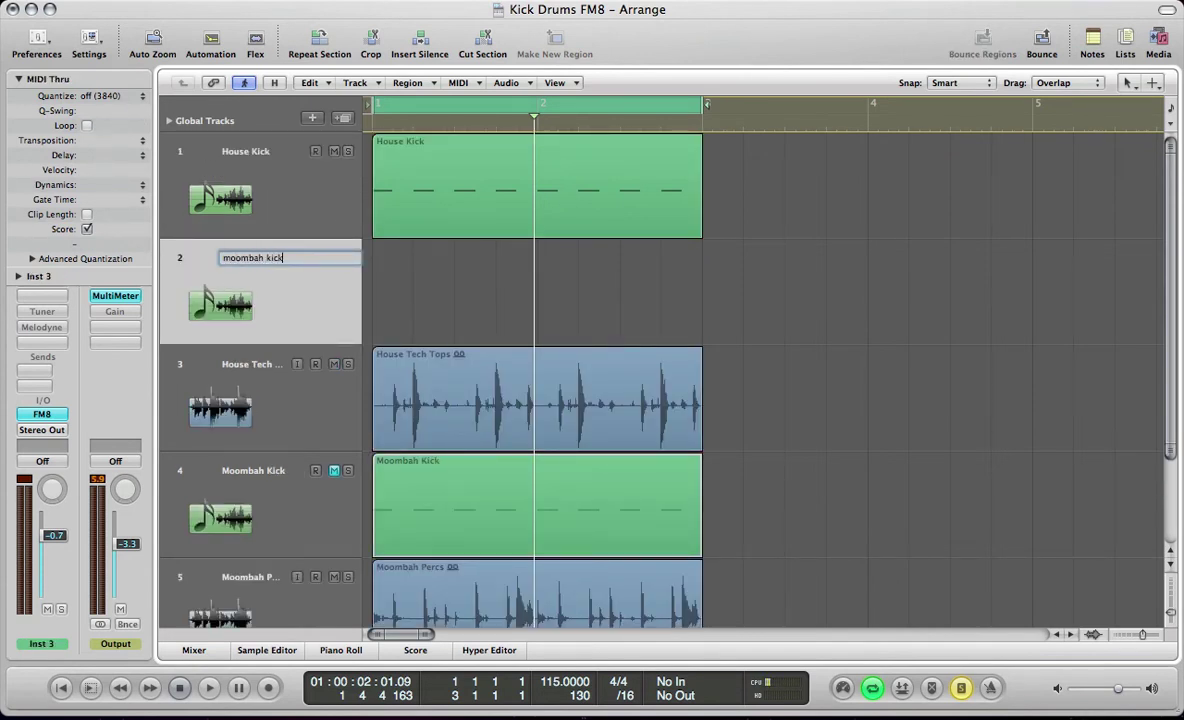
type("oombah kick")
key("Return")
Copy the House Kick region onto the moombah kick track and open its FM8
left_click_drag(470, 165, 470, 256)
left_click_drag(256, 300, 312, 540)
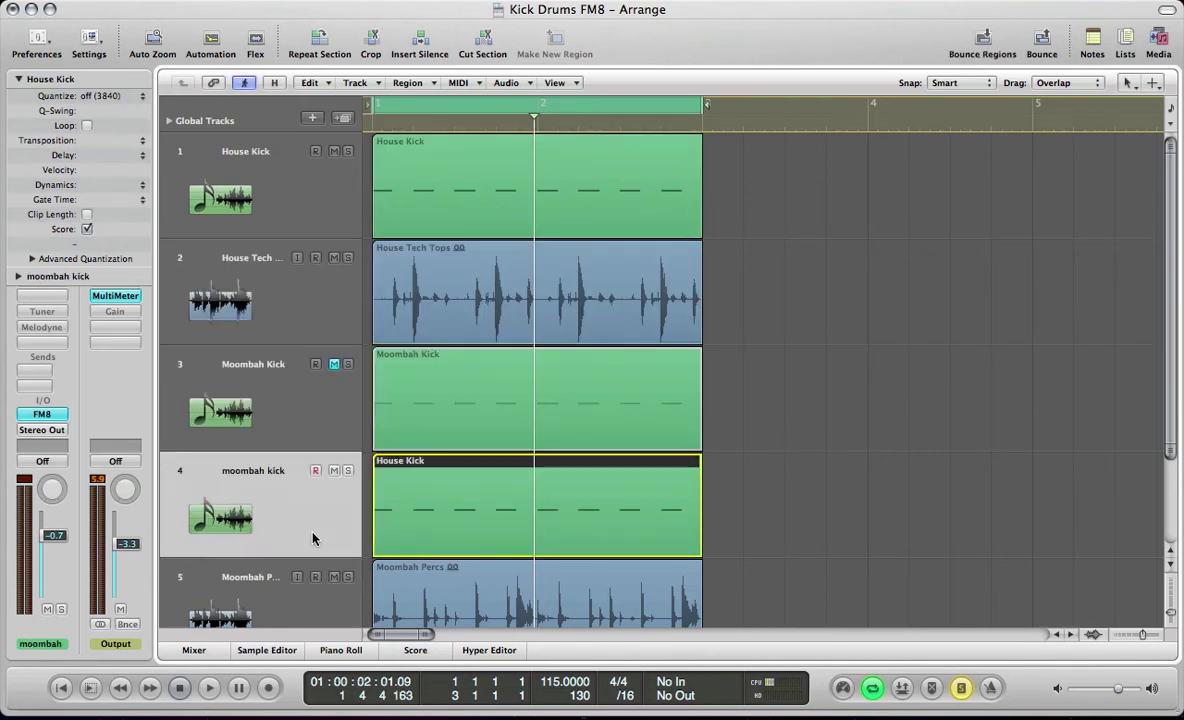
left_click(46, 414)
Switch off the Tube Amp, leaving only Peak EQ, and raise the EQ's second band
left_click_drag(247, 52, 291, 45)
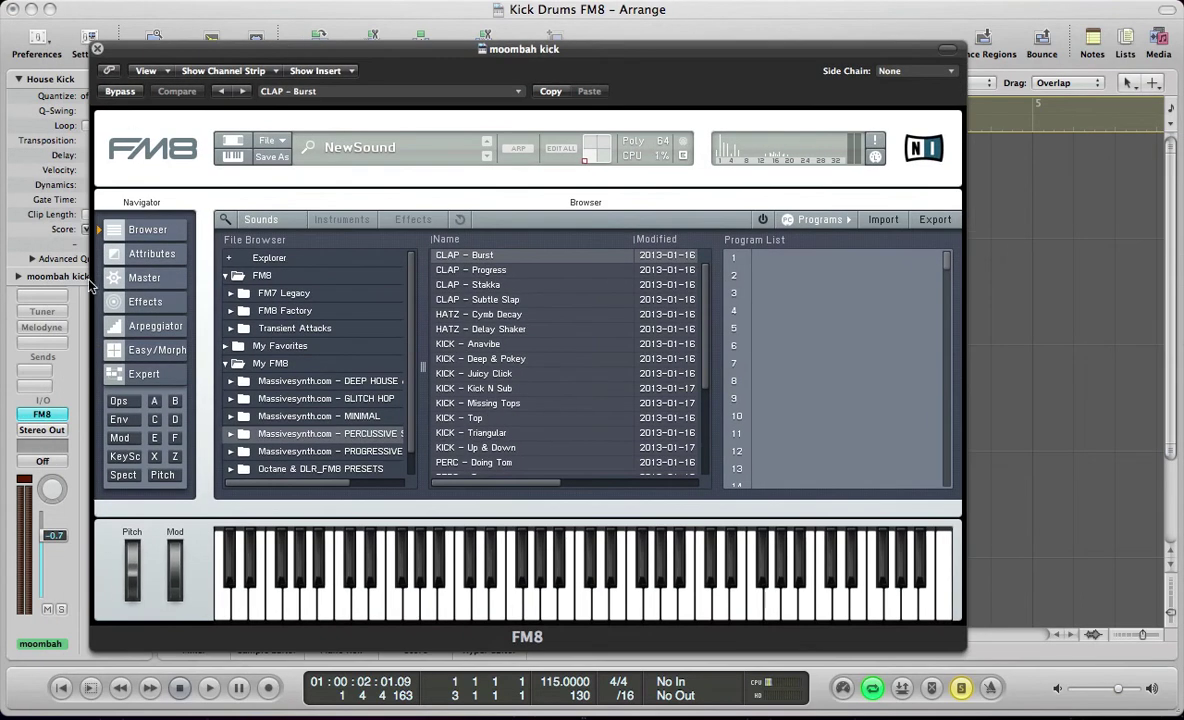
left_click(145, 278)
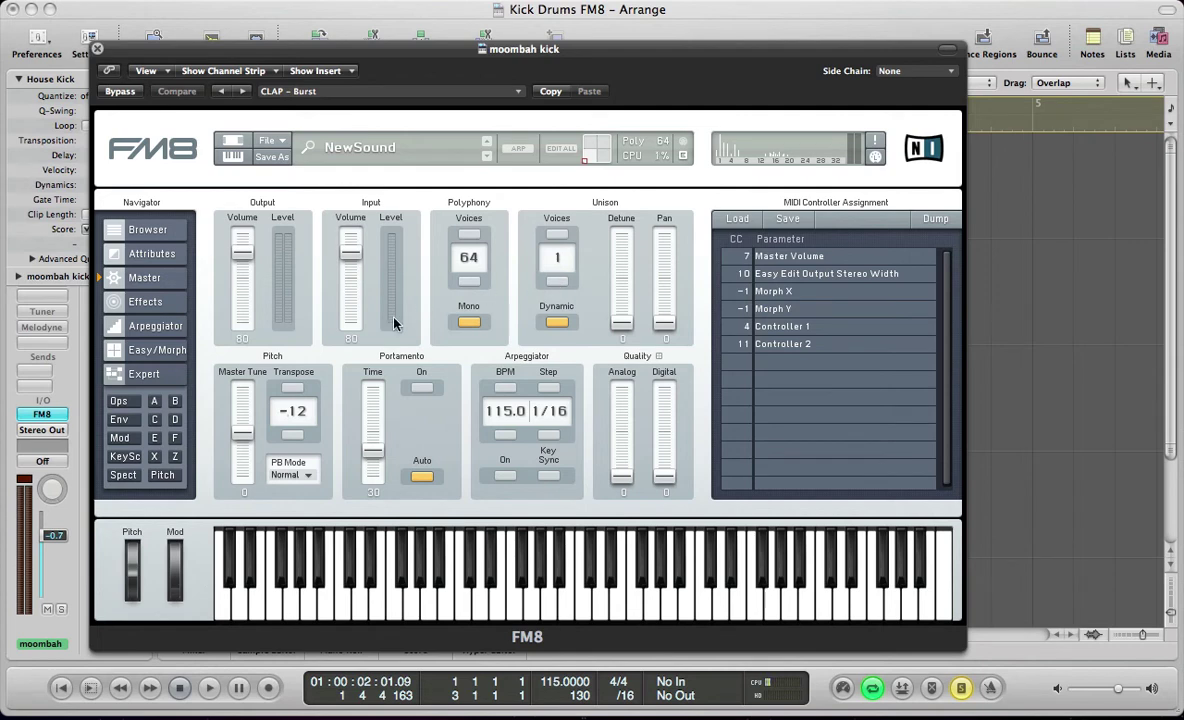
left_click(146, 304)
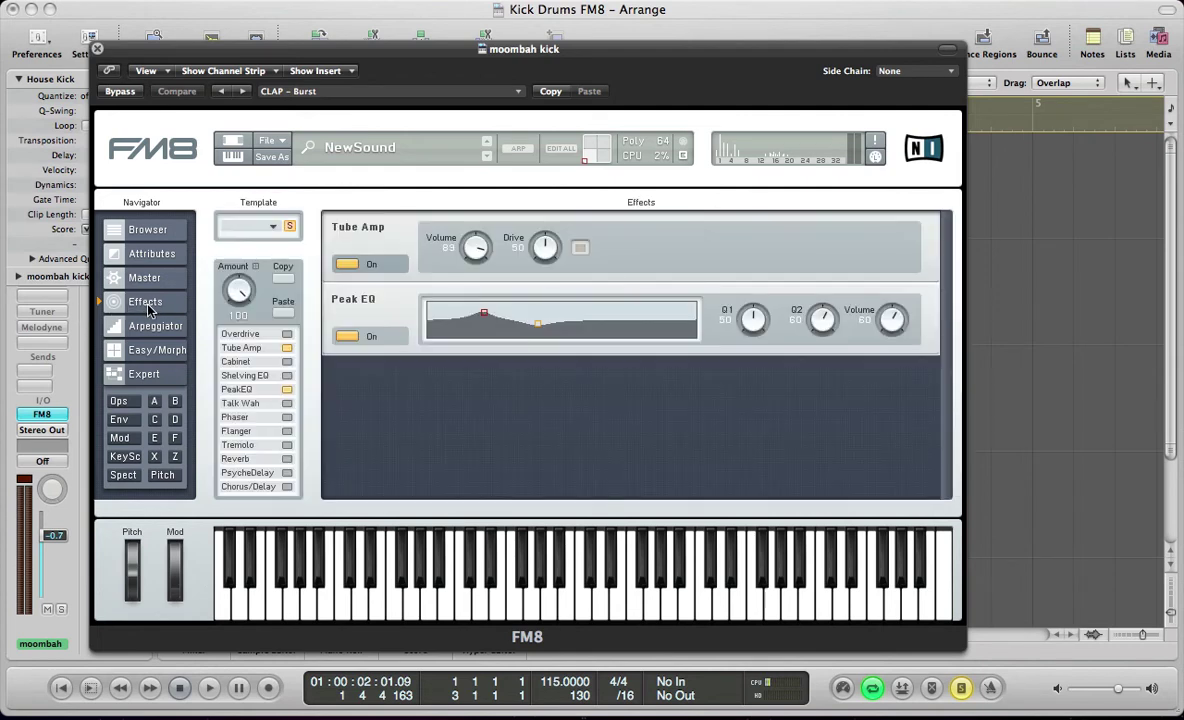
left_click(347, 265)
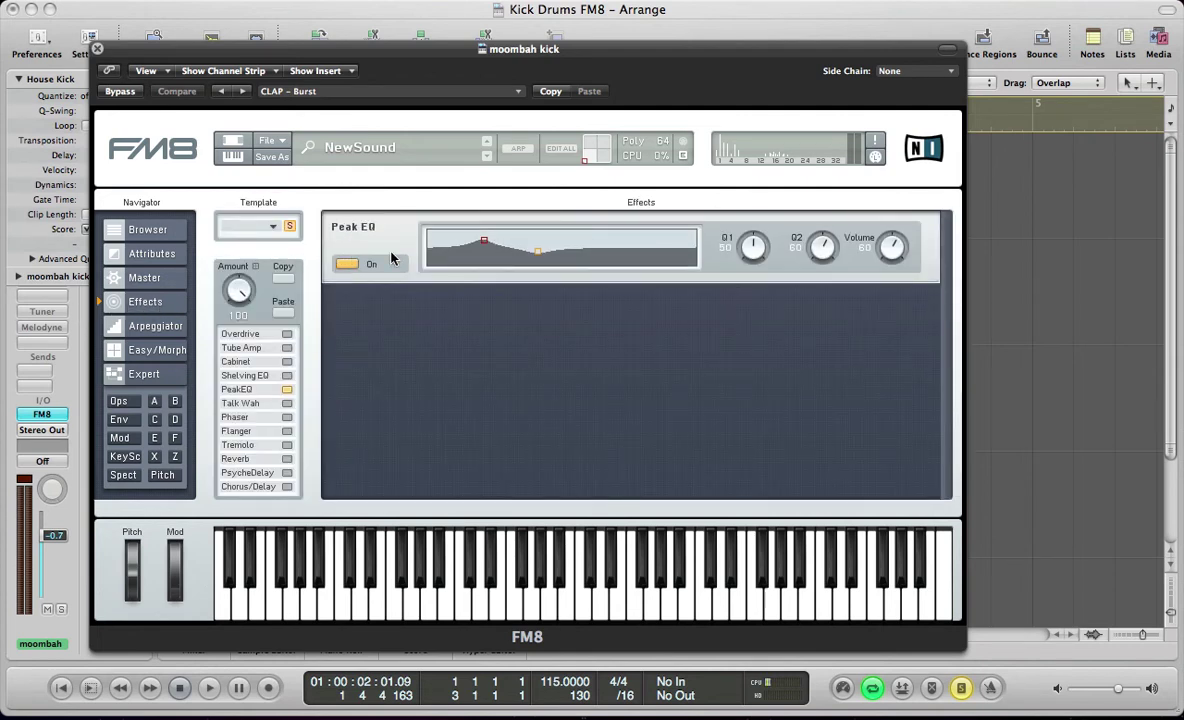
left_click_drag(540, 255, 540, 246)
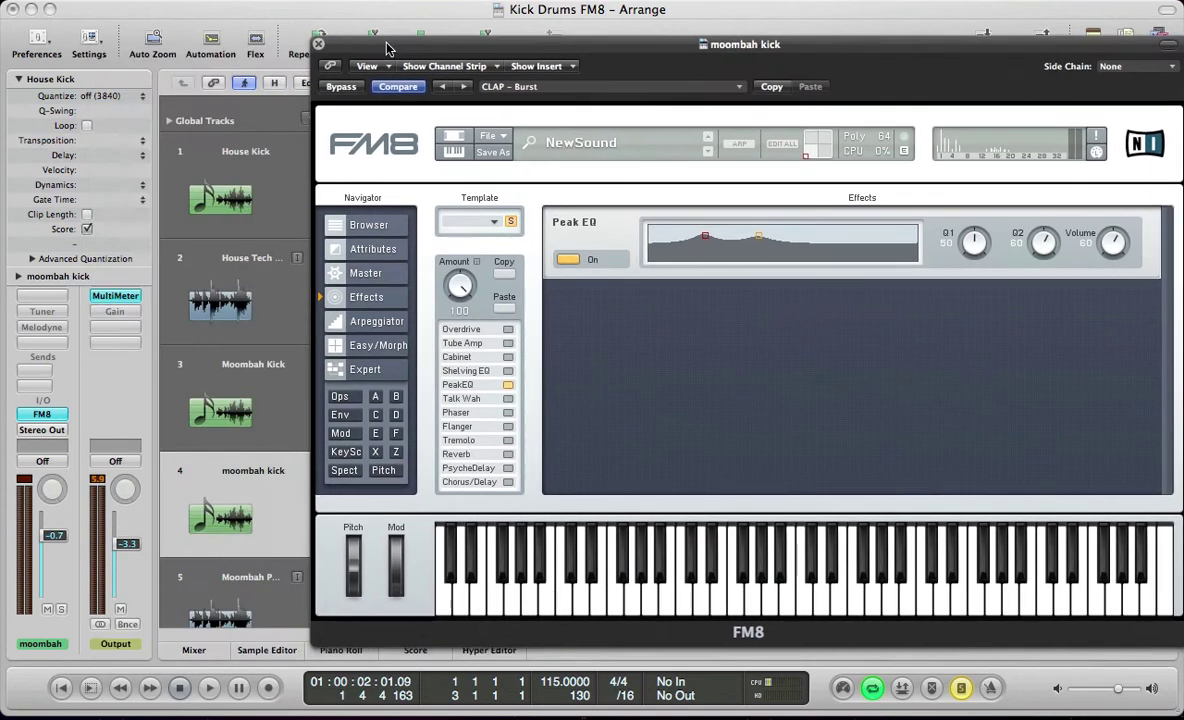
left_click_drag(155, 48, 305, 45)
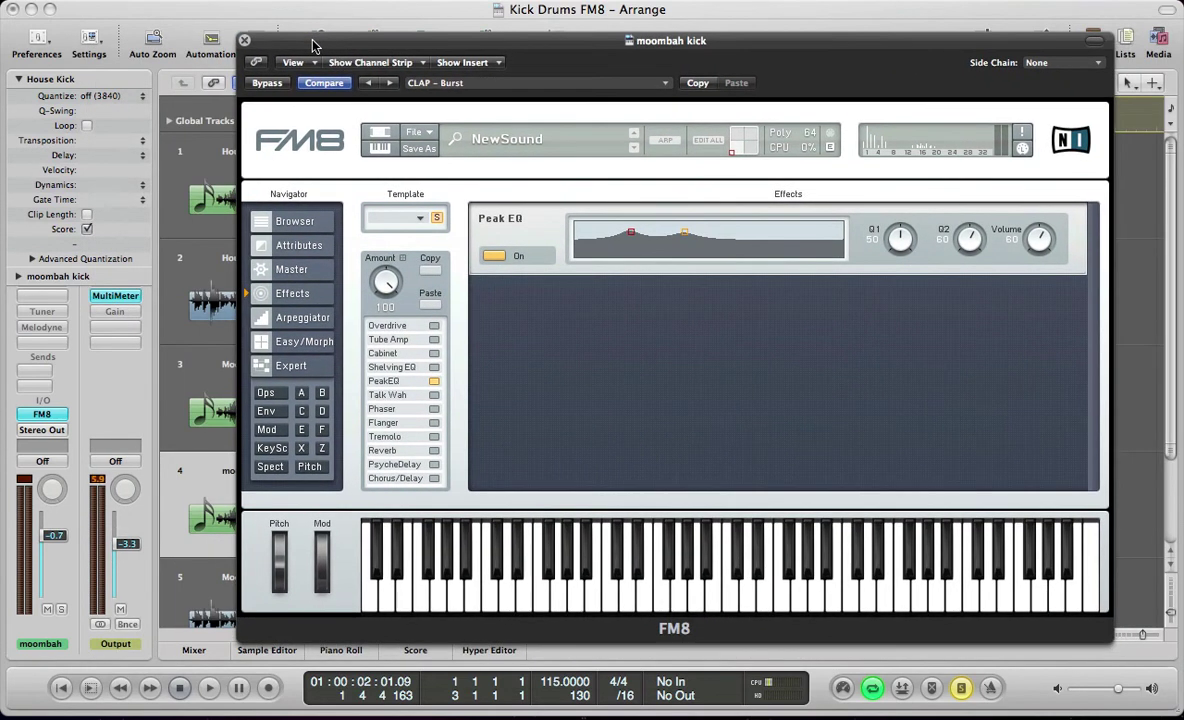
Open the MultiMeter and, during playback, move the Peak EQ's first band lower, boost it, and lower its Q
left_click(104, 300)
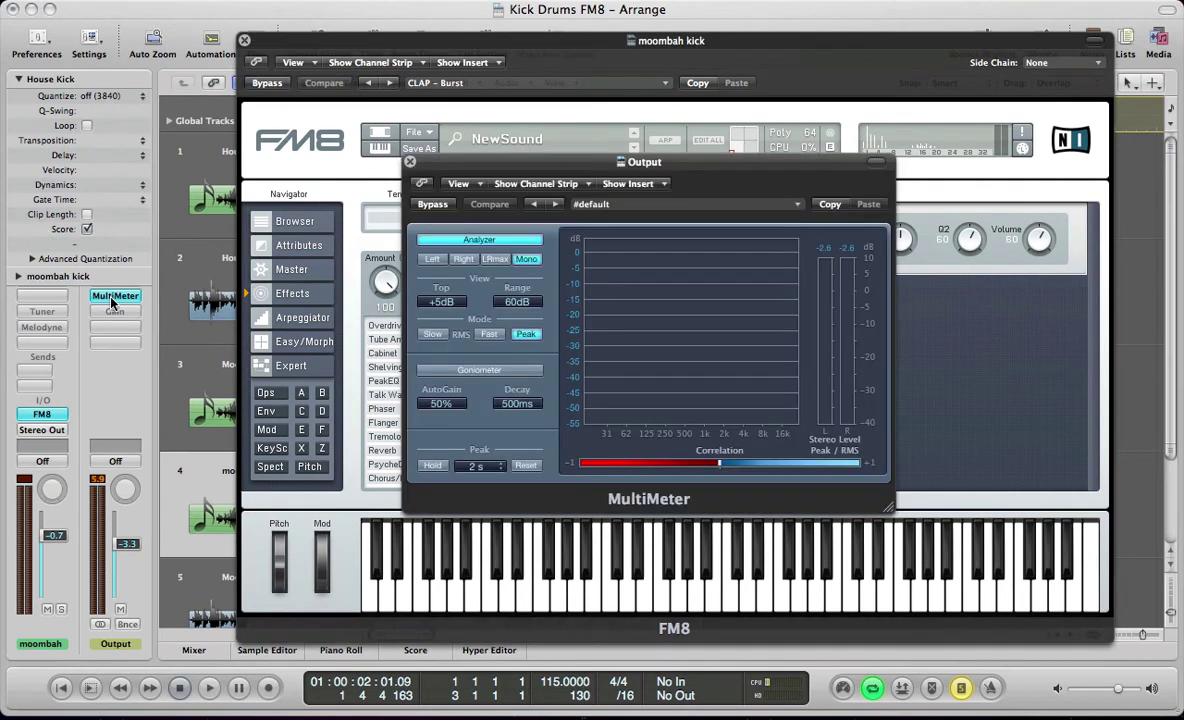
left_click_drag(453, 233, 147, 235)
key("space")
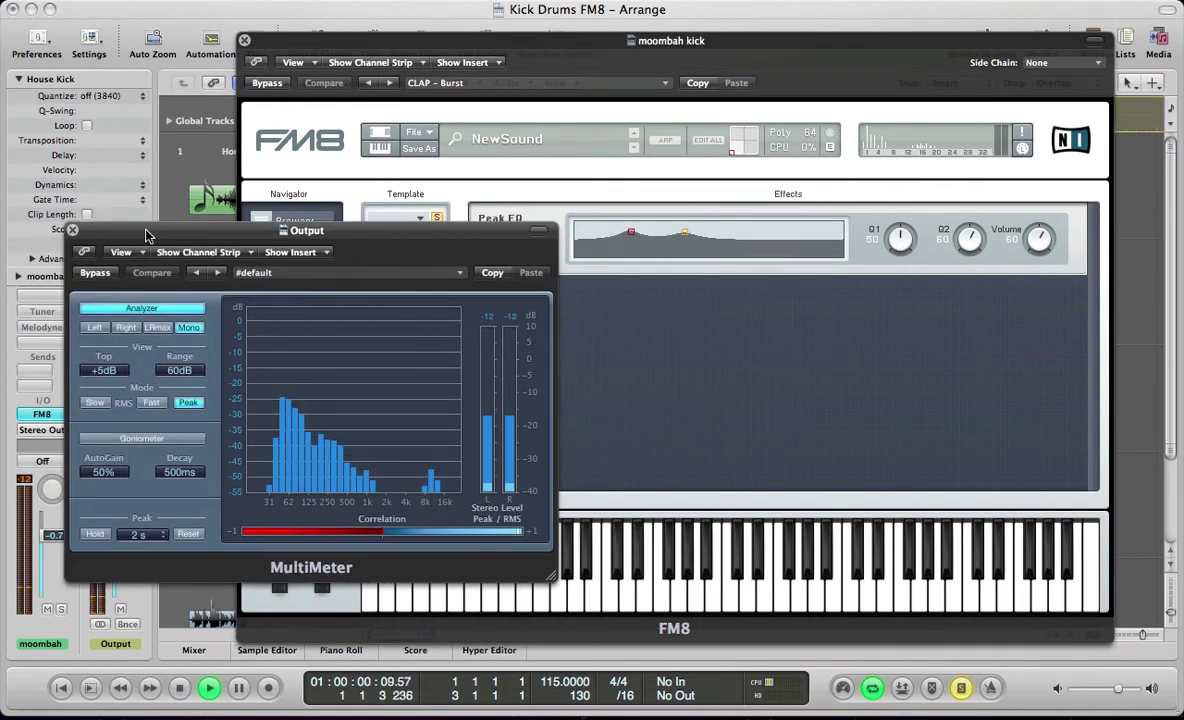
left_click(632, 225)
mouse_move(616, 233)
left_mouse_down()
mouse_move(603, 235)
mouse_move(624, 236)
left_mouse_up()
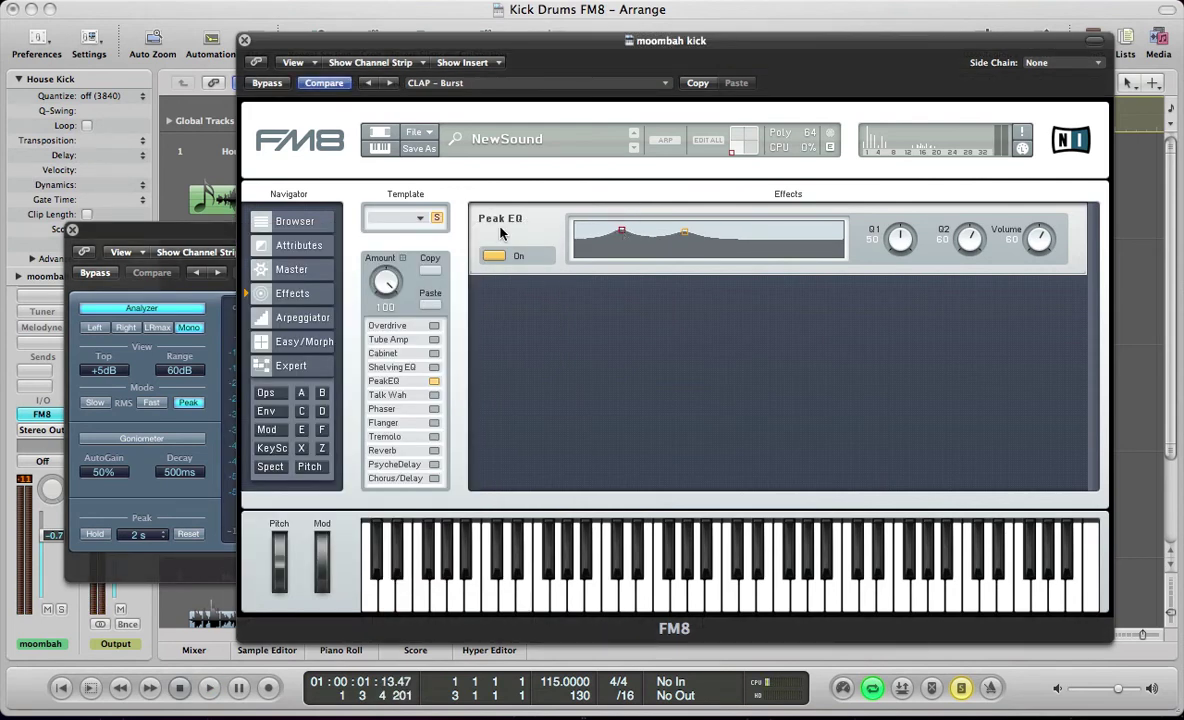
key("space")
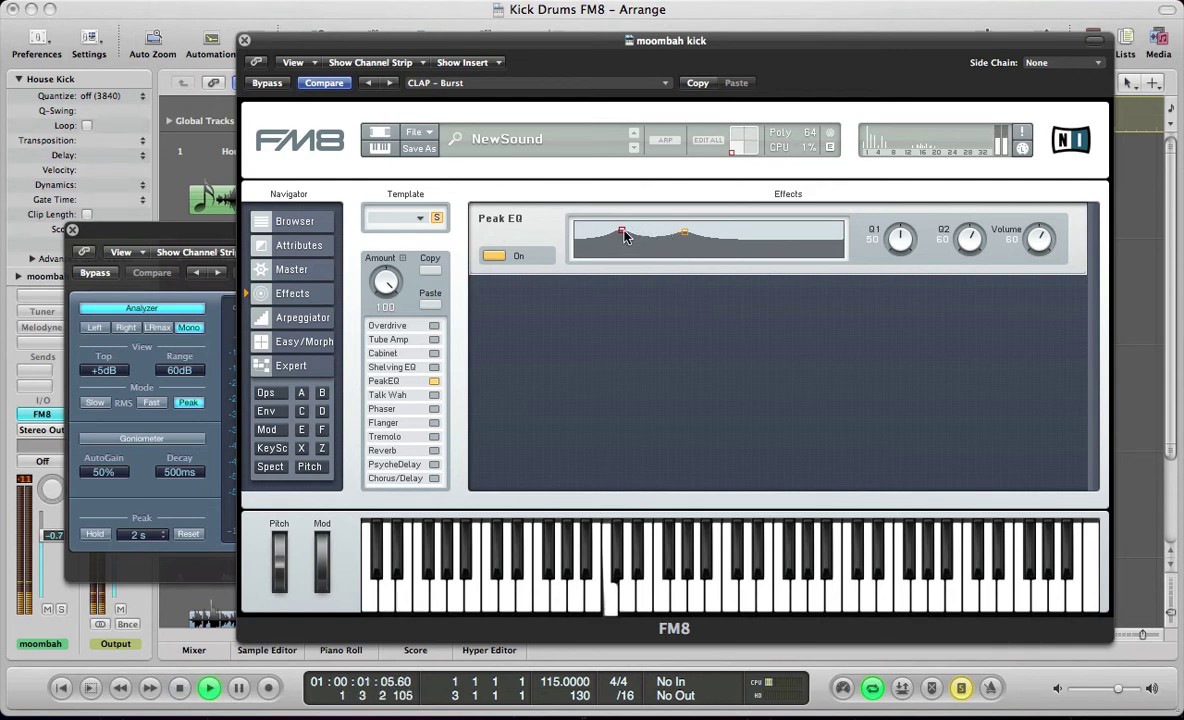
left_click_drag(620, 237, 622, 231)
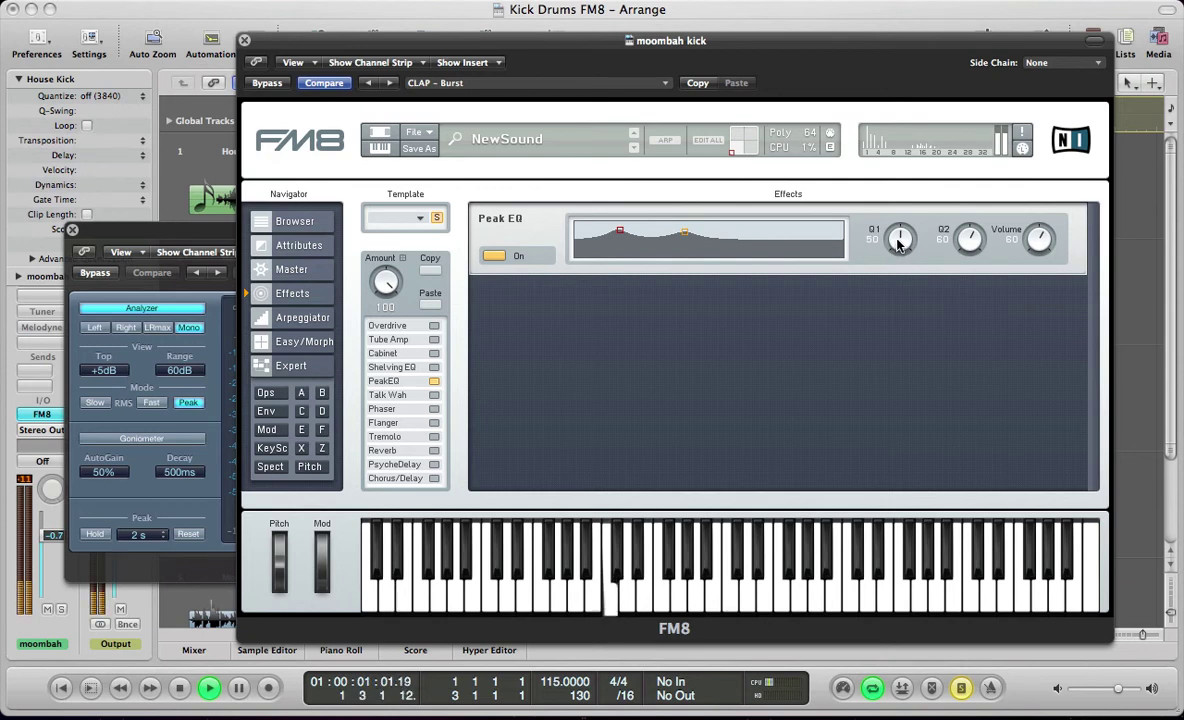
left_click_drag(898, 245, 898, 256)
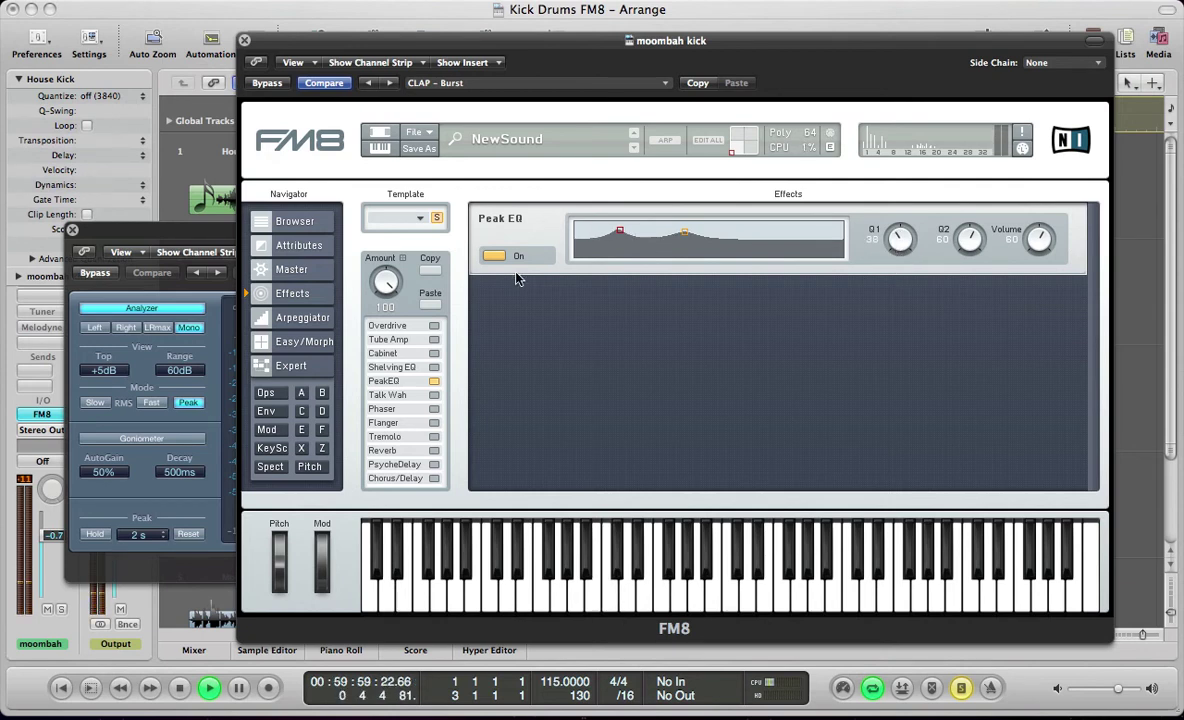
Reposition the second EQ band, drop its Q to 36, and raise the EQ volume to 72
left_click(145, 228)
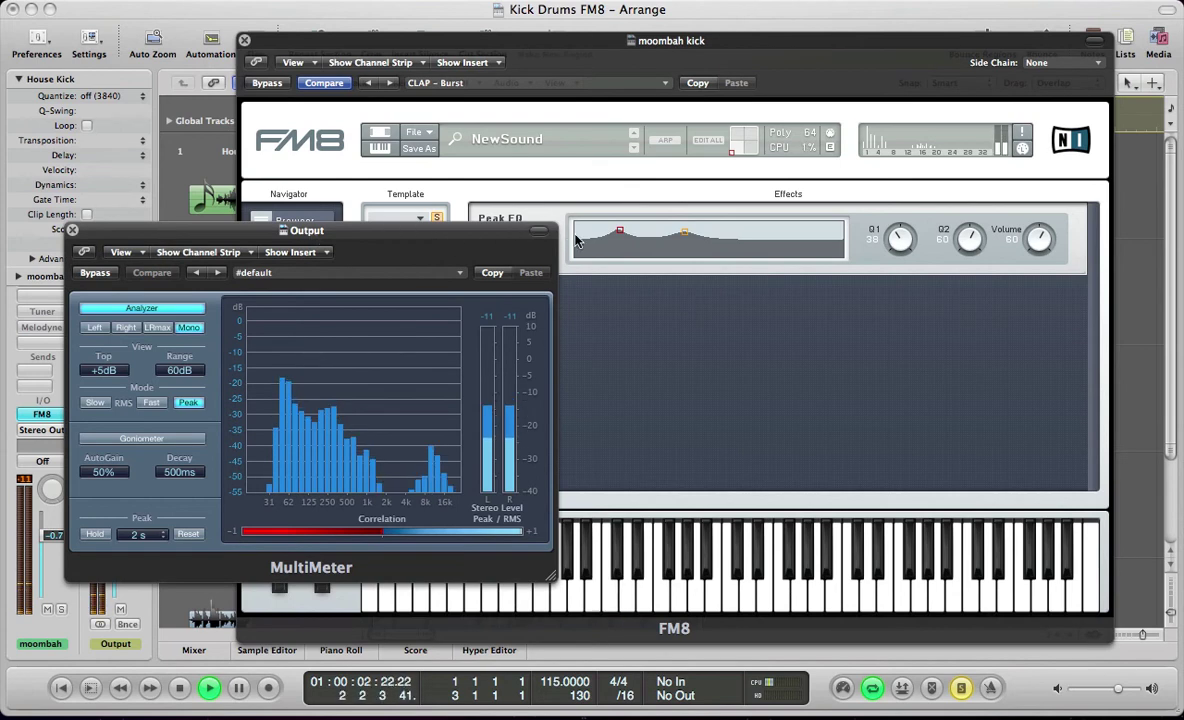
left_click(619, 235)
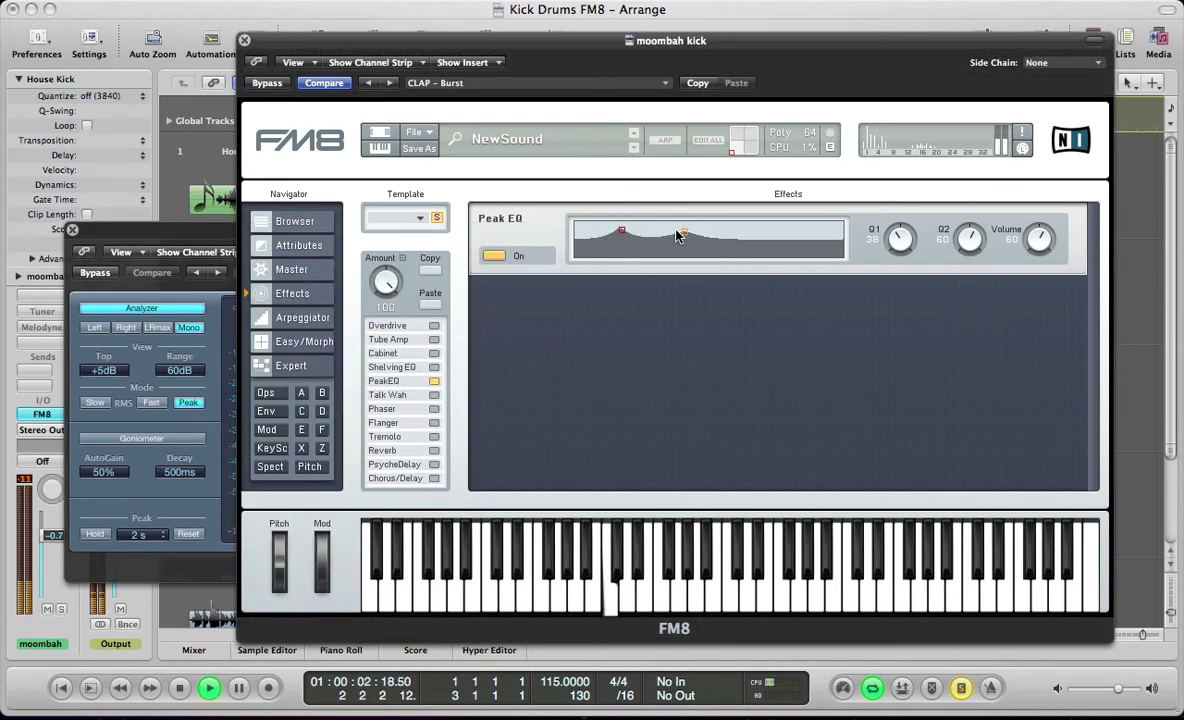
left_click_drag(670, 235, 662, 235)
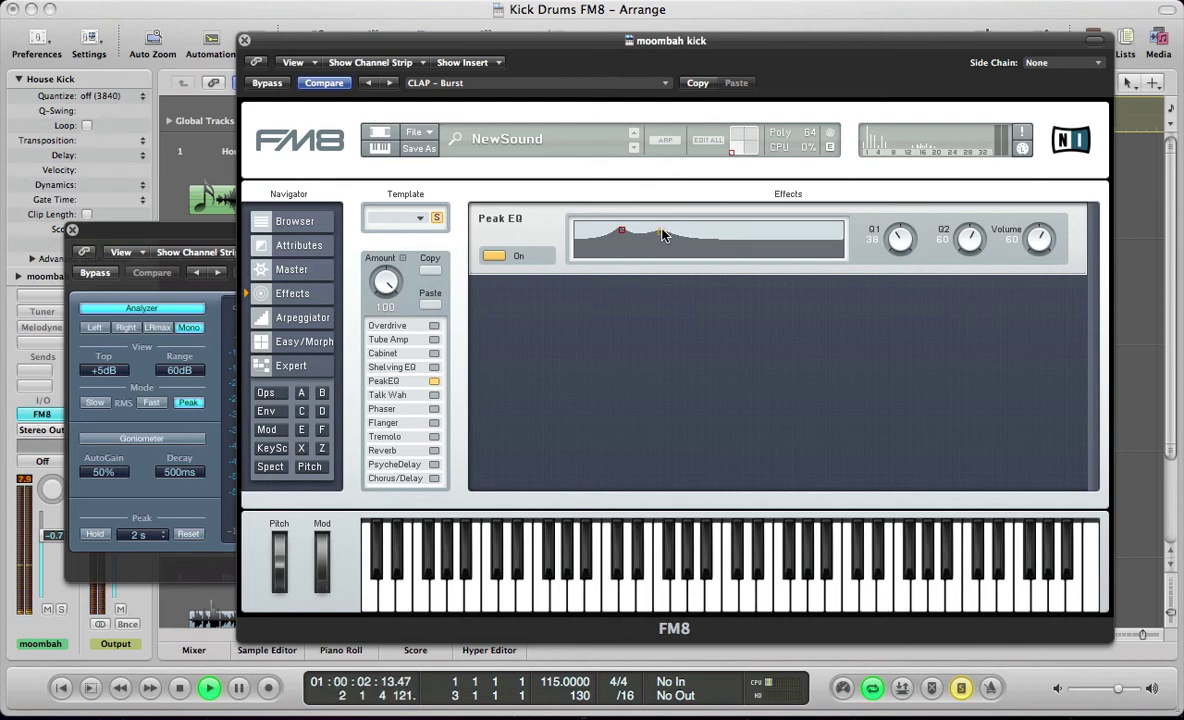
left_click_drag(662, 235, 660, 230)
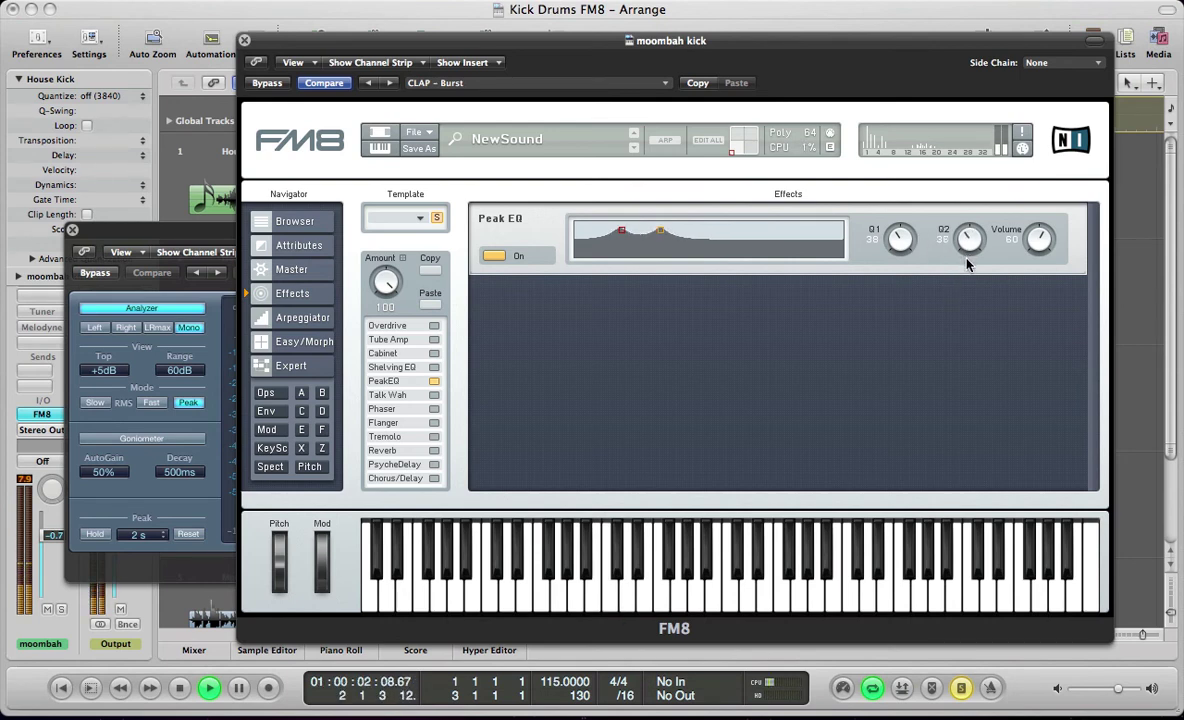
left_click_drag(969, 238, 966, 255)
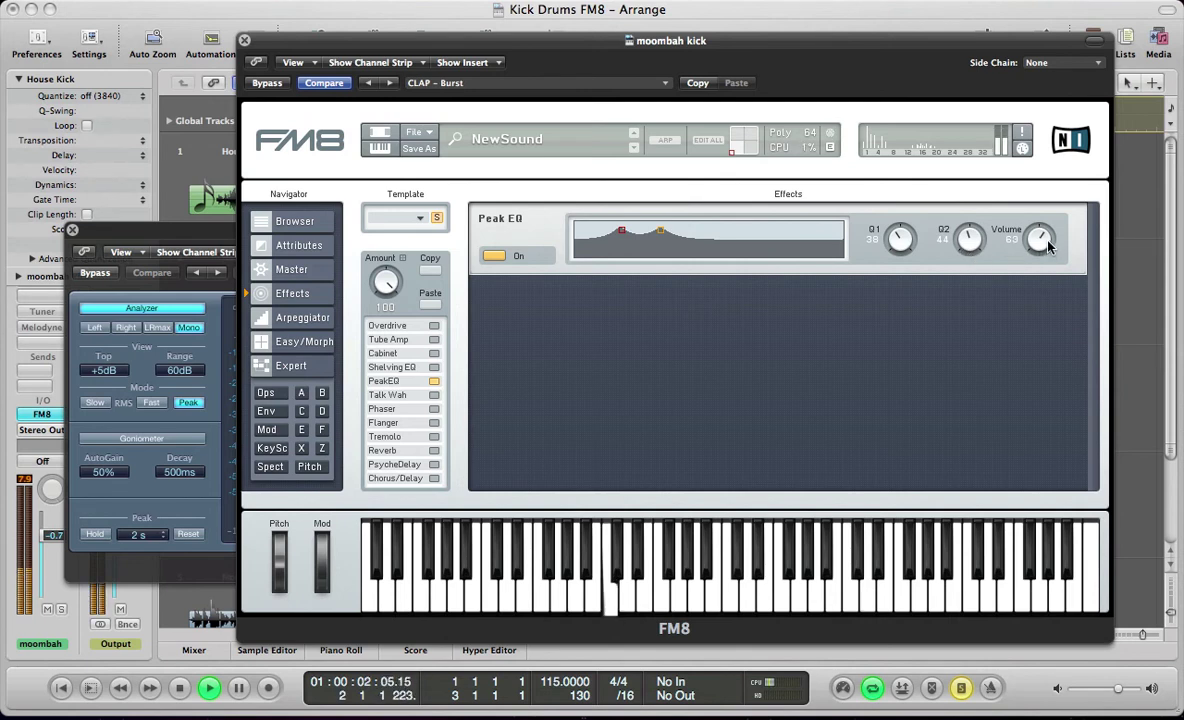
left_click_drag(1042, 246, 1048, 236)
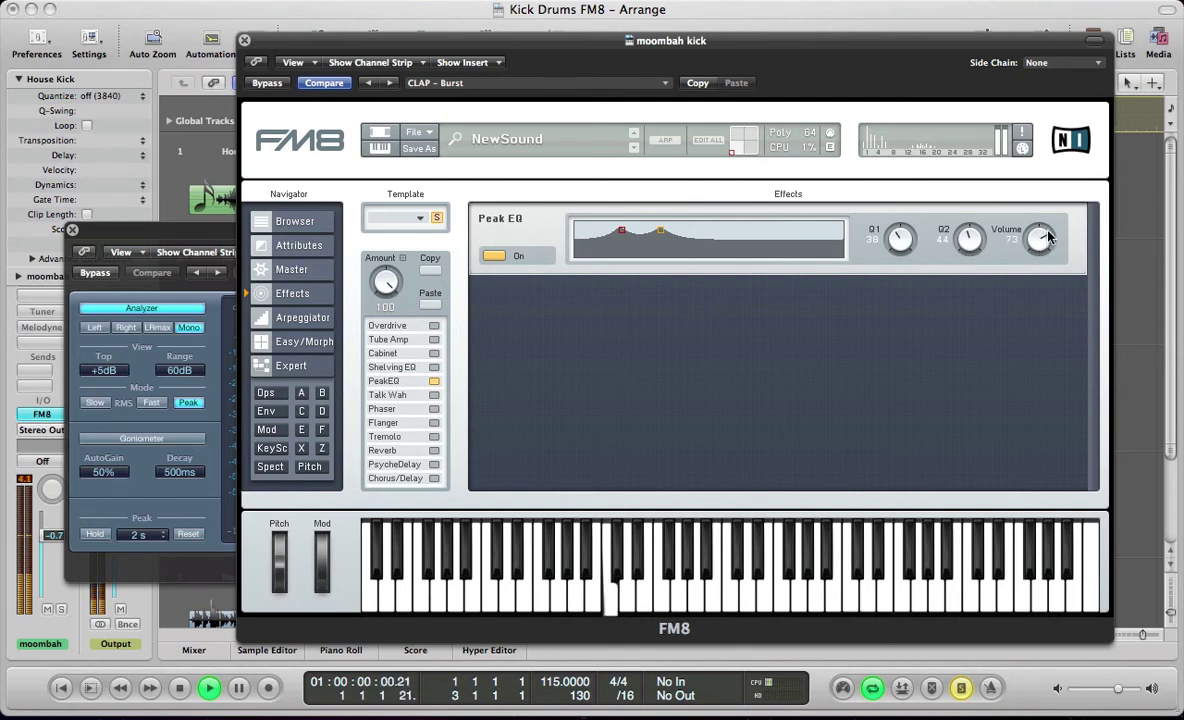
key("space")
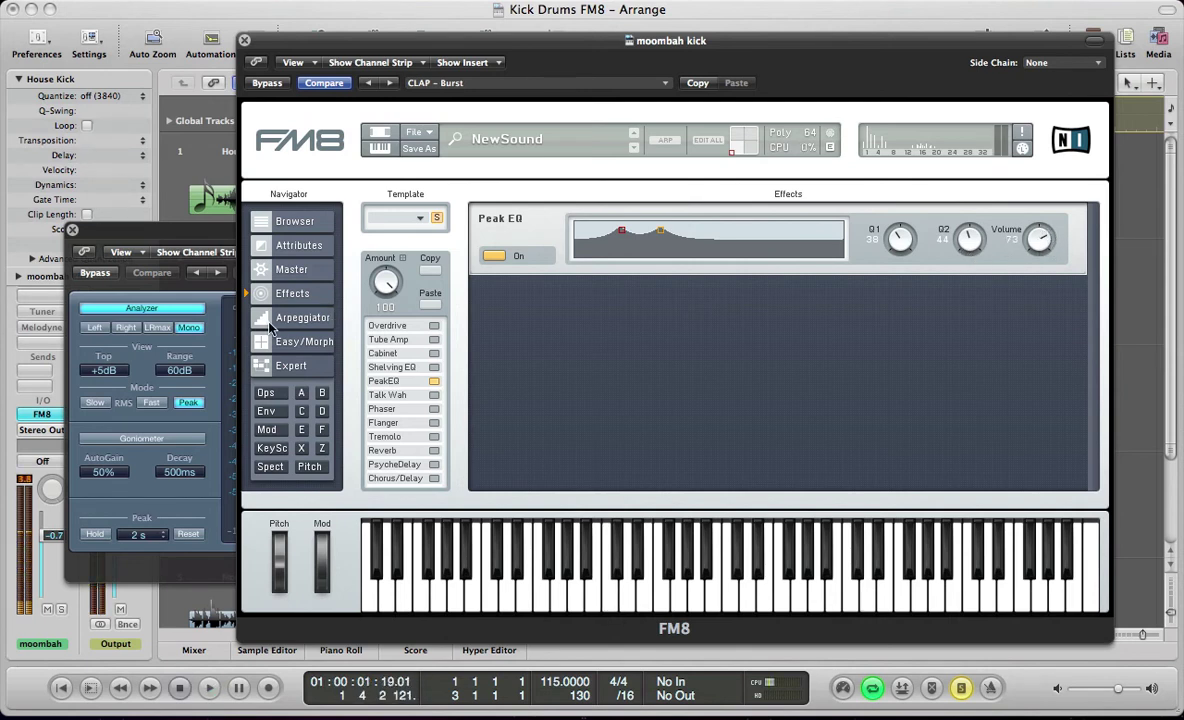
left_click(284, 322)
Make operator E a triangle wave and set operator F's ratio to 0.75
left_click(275, 341)
left_click(265, 393)
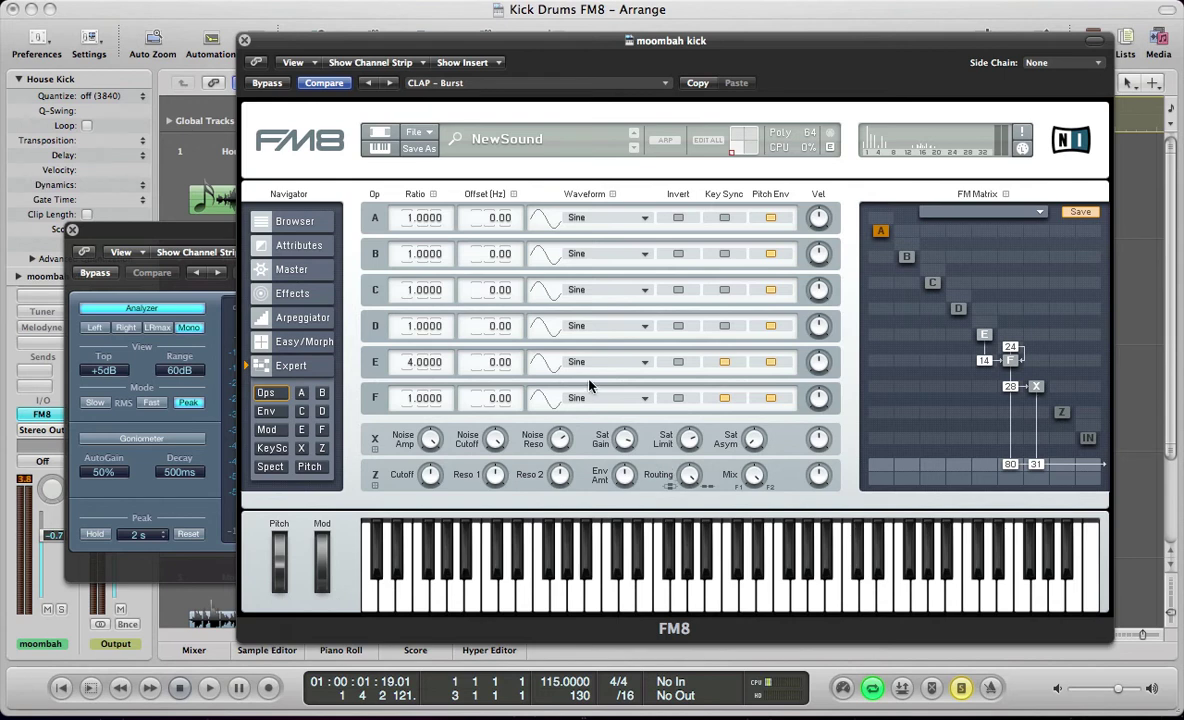
left_click(546, 368)
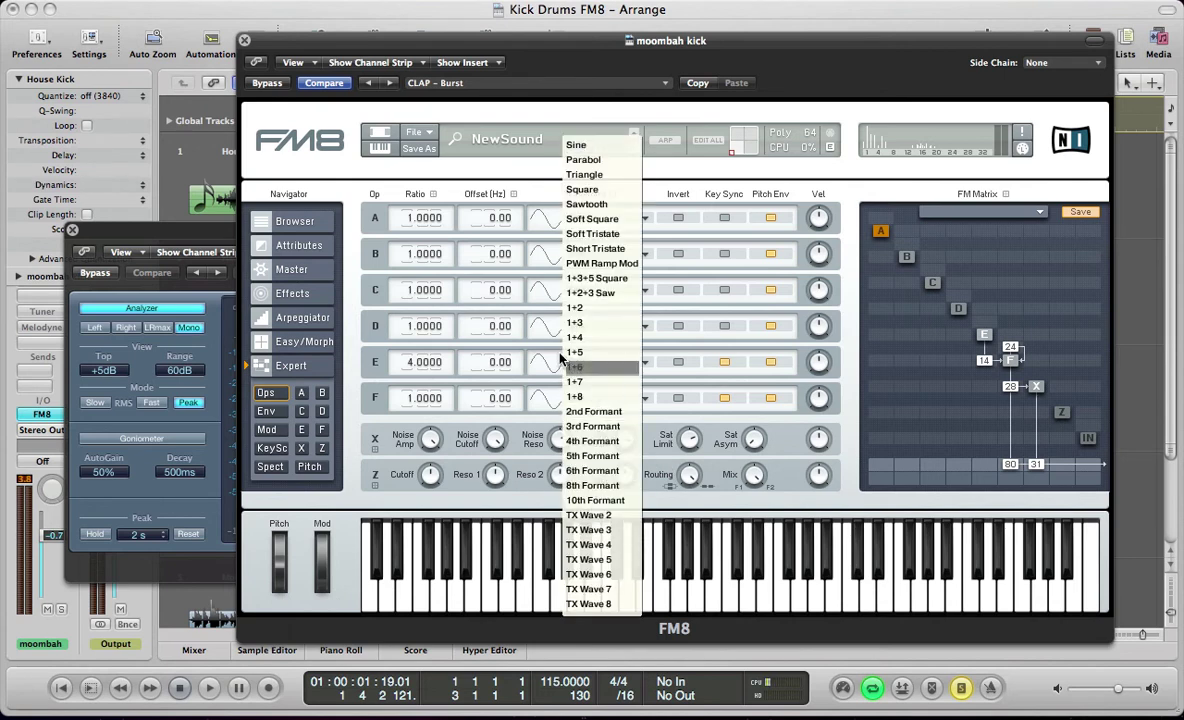
left_click(538, 162)
left_click(578, 365)
left_click(580, 164)
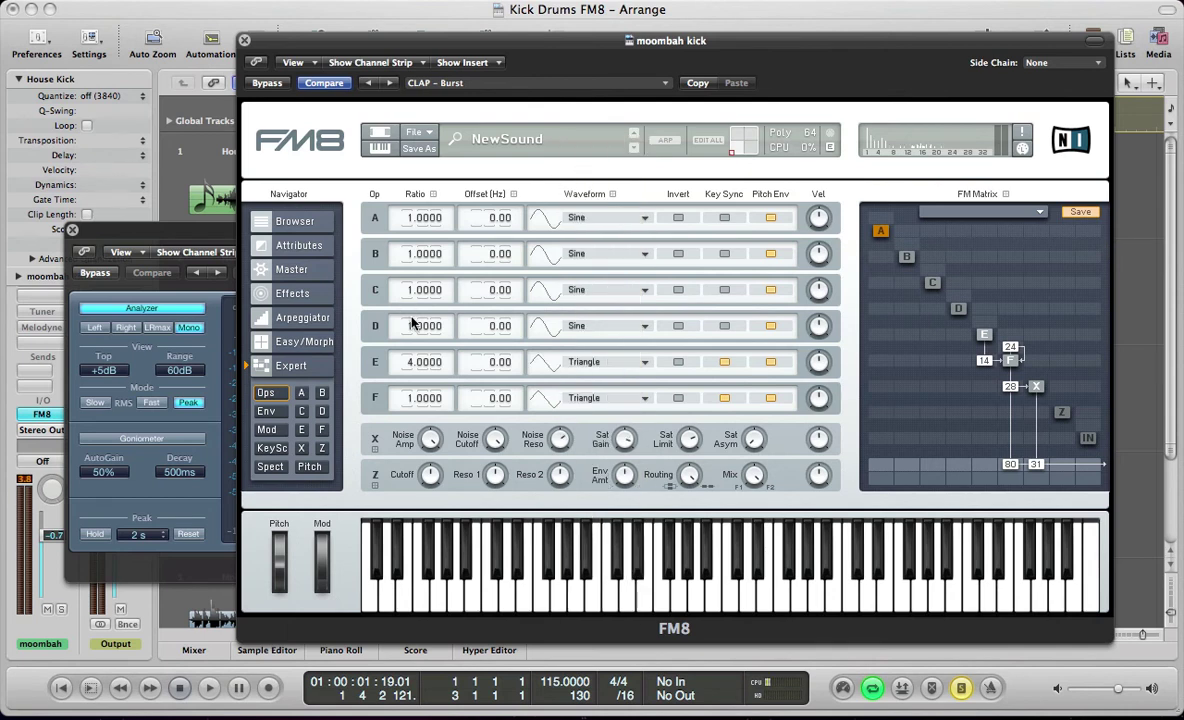
double_click(418, 399)
type(".75")
key("Return")
key("space")
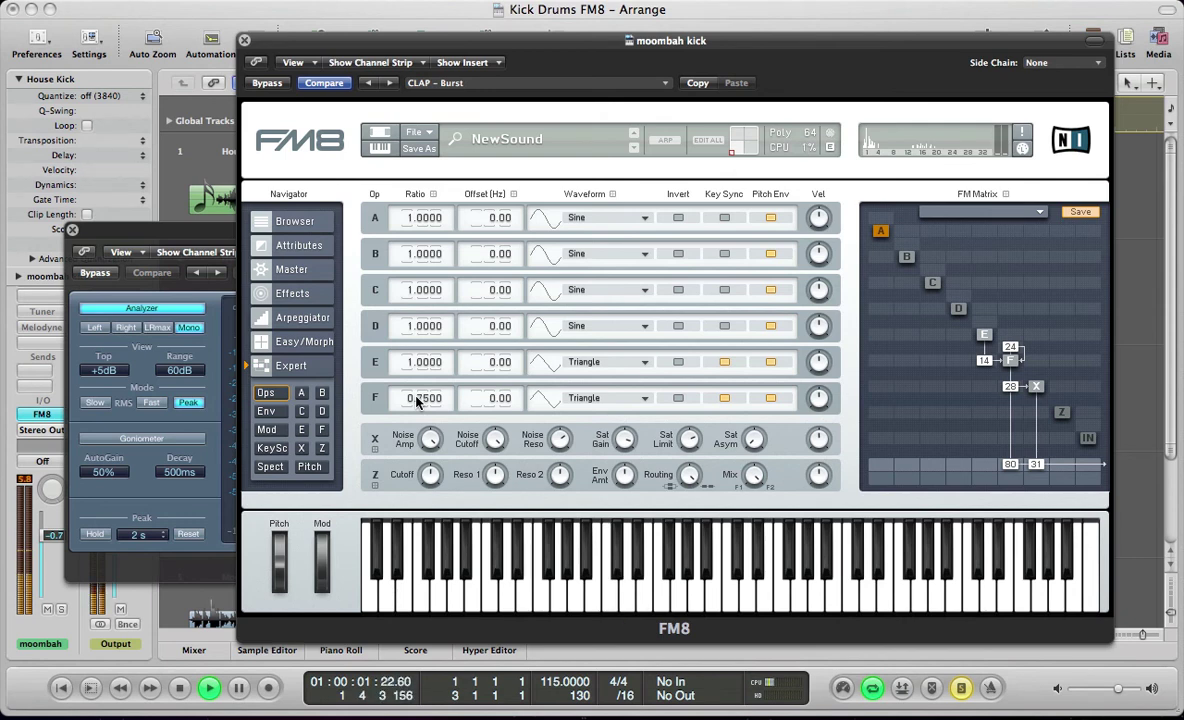
key("space")
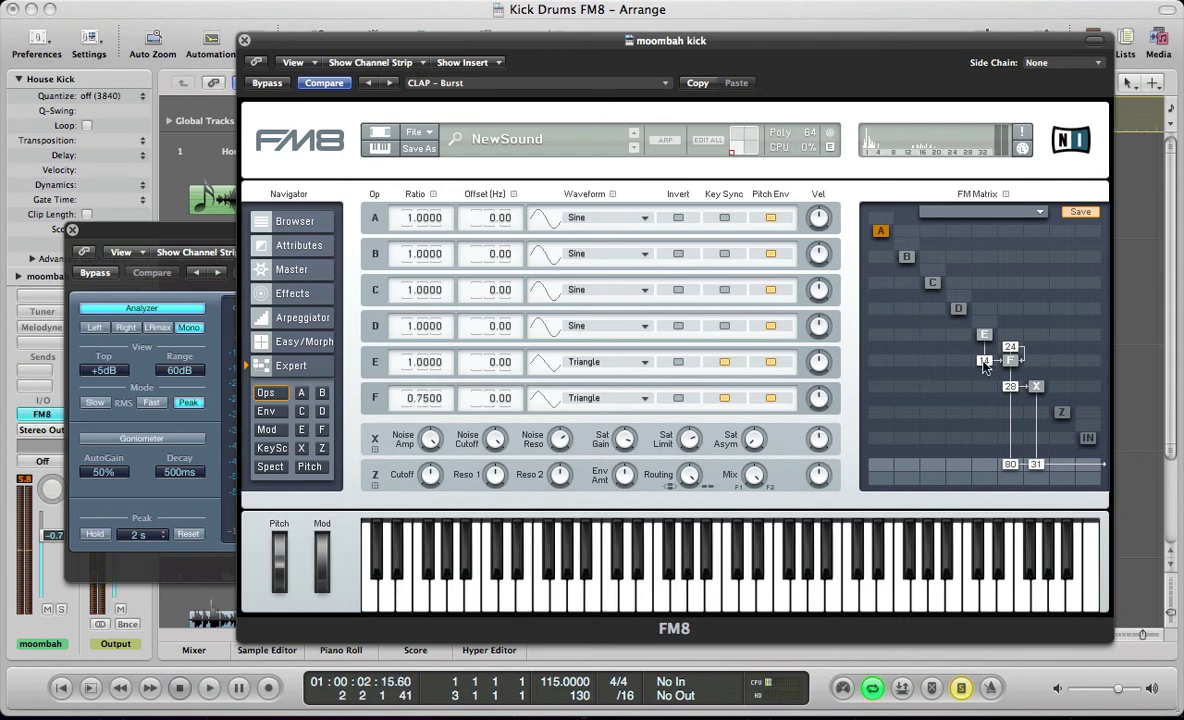
In the FM Matrix, send E straight to output, lower F and X outputs, and set F-to-X to 40
left_click_drag(984, 362, 987, 347)
left_click_drag(990, 458, 988, 256)
left_click_drag(1014, 470, 1015, 522)
left_click_drag(1038, 474, 1040, 477)
left_click_drag(1021, 389, 1021, 383)
key("space")
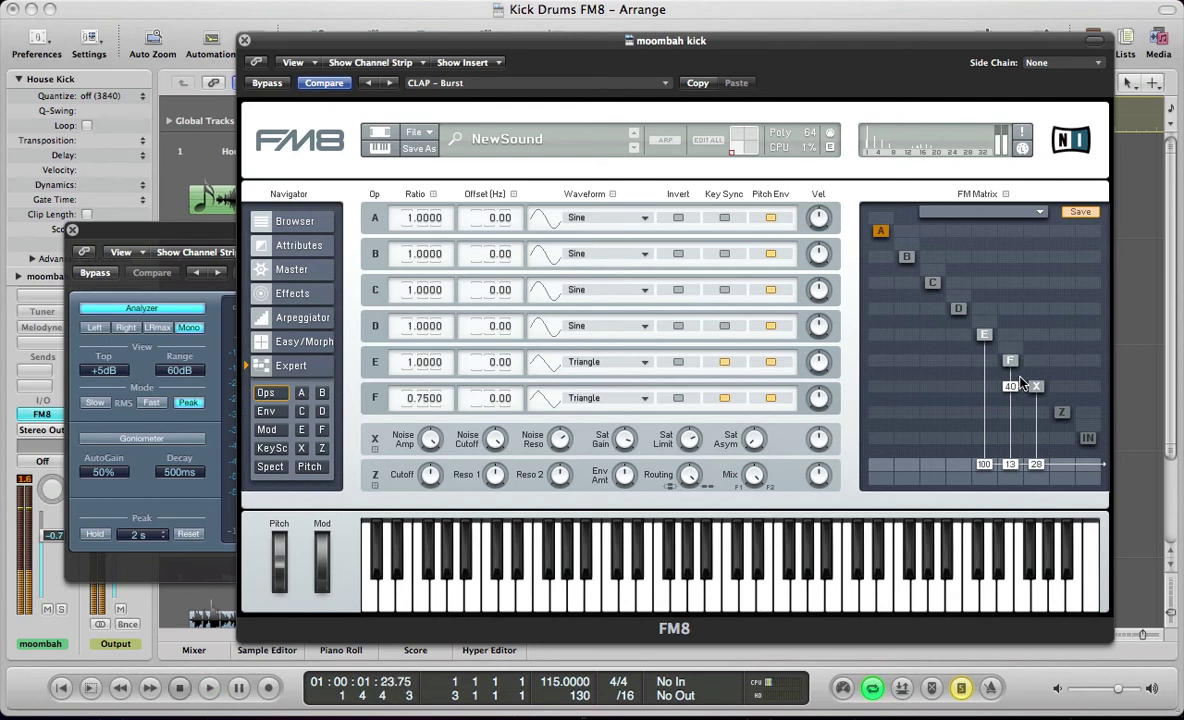
key("space")
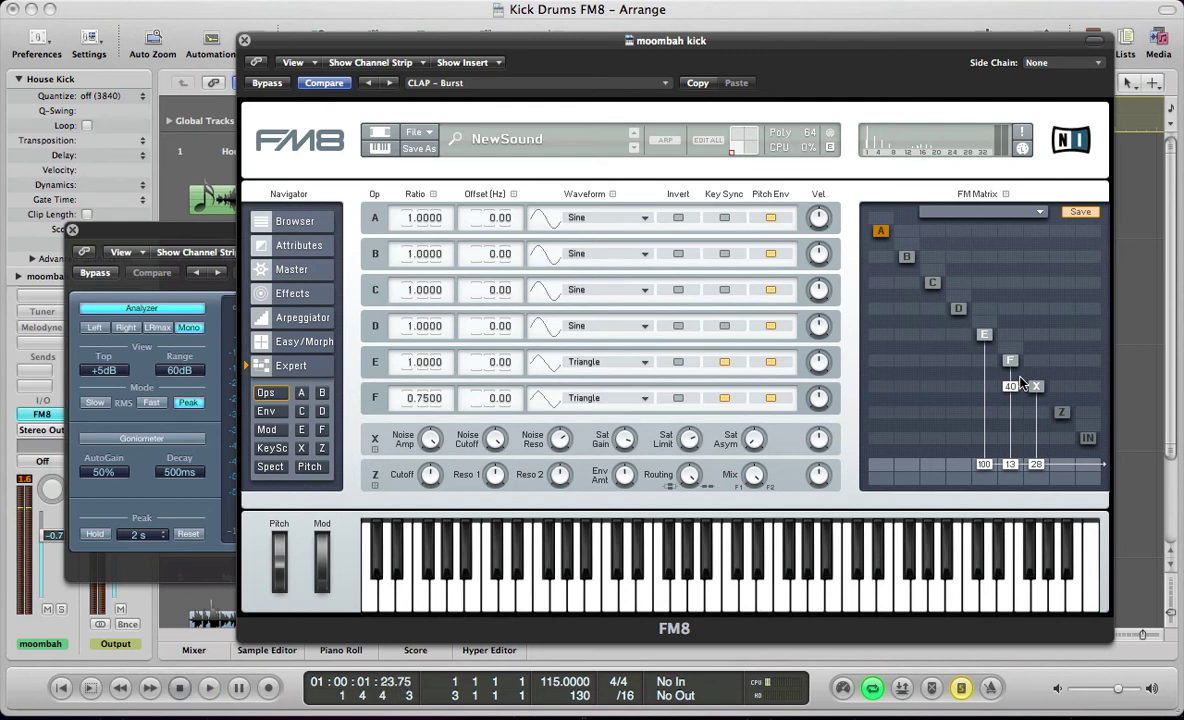
Push operator F's envelope decay breakpoint to 0.719 with a steeper 0.840 slope, auditioning each change
left_click(266, 411)
left_click(433, 400)
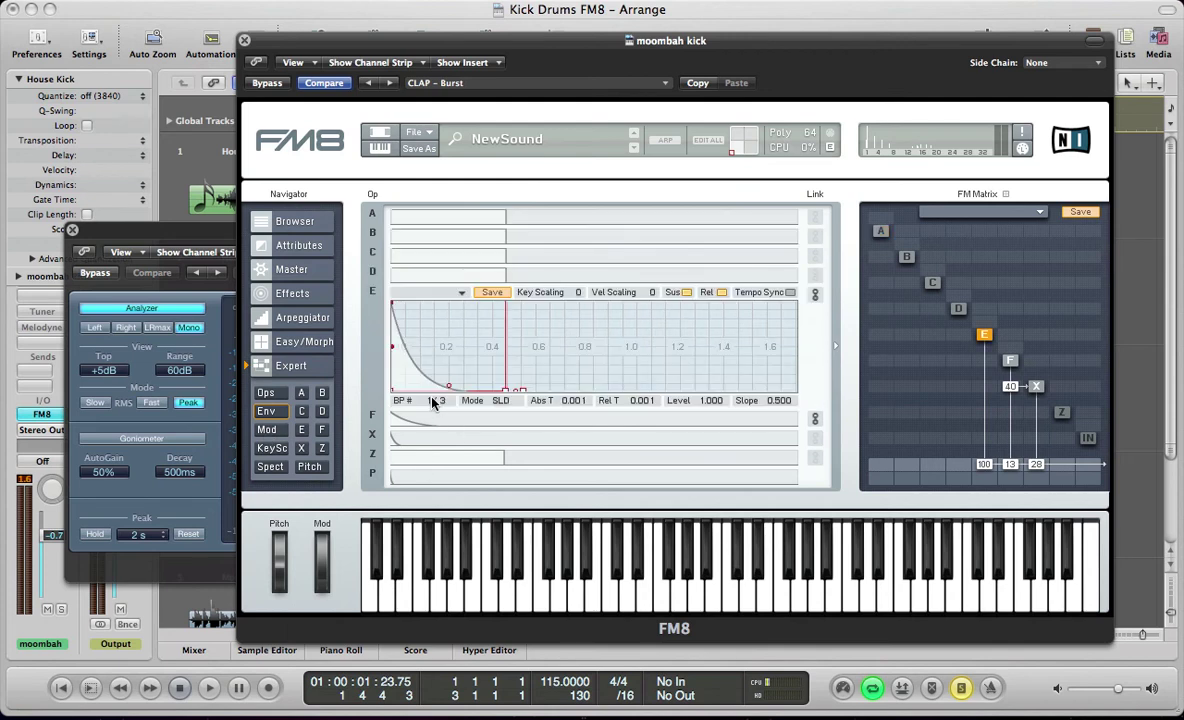
left_click(433, 416)
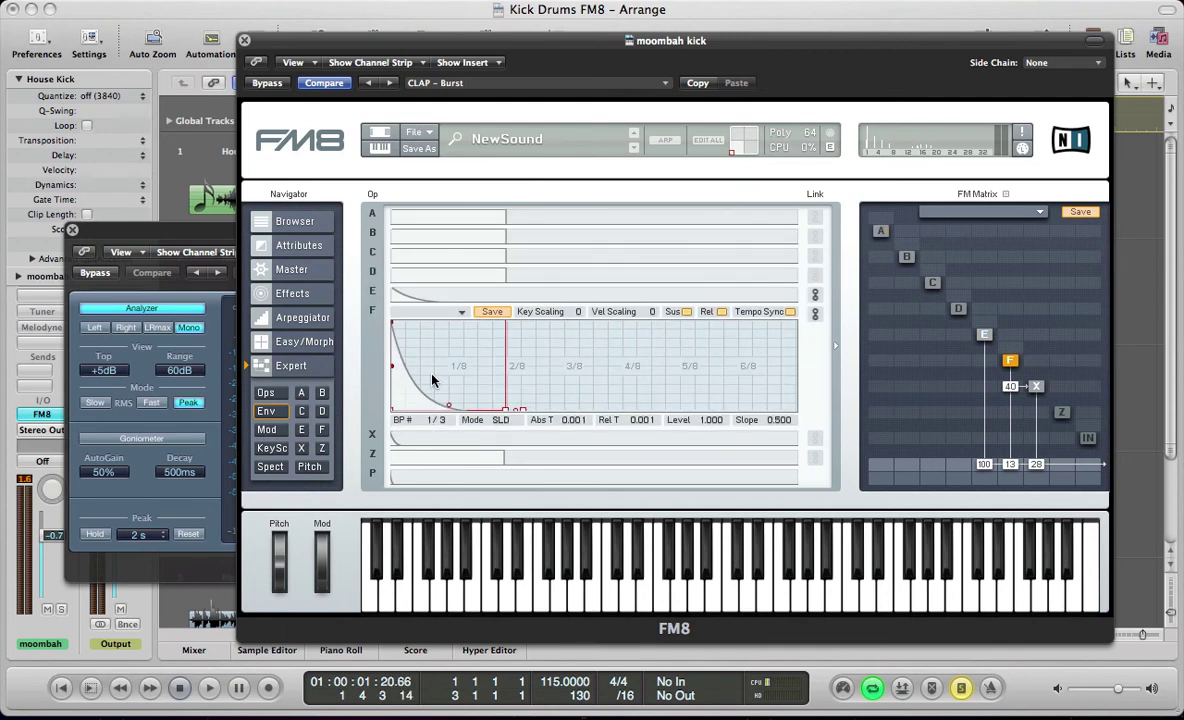
left_click_drag(433, 380, 537, 331)
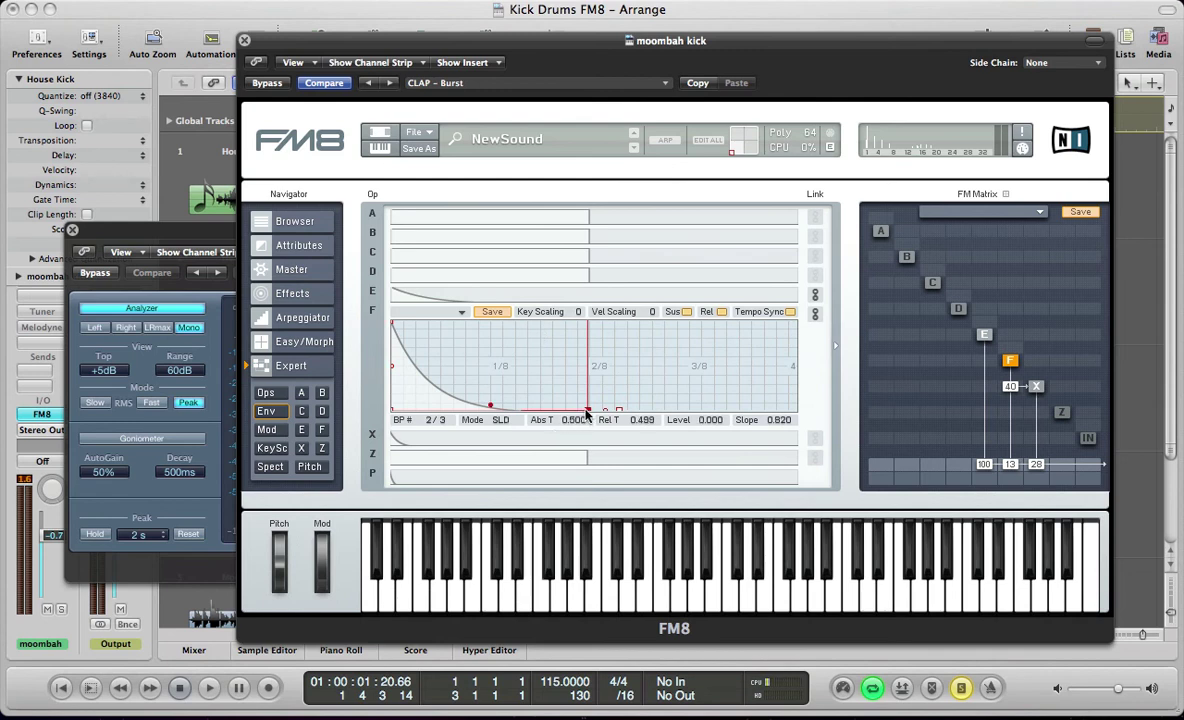
left_click_drag(588, 414, 679, 425)
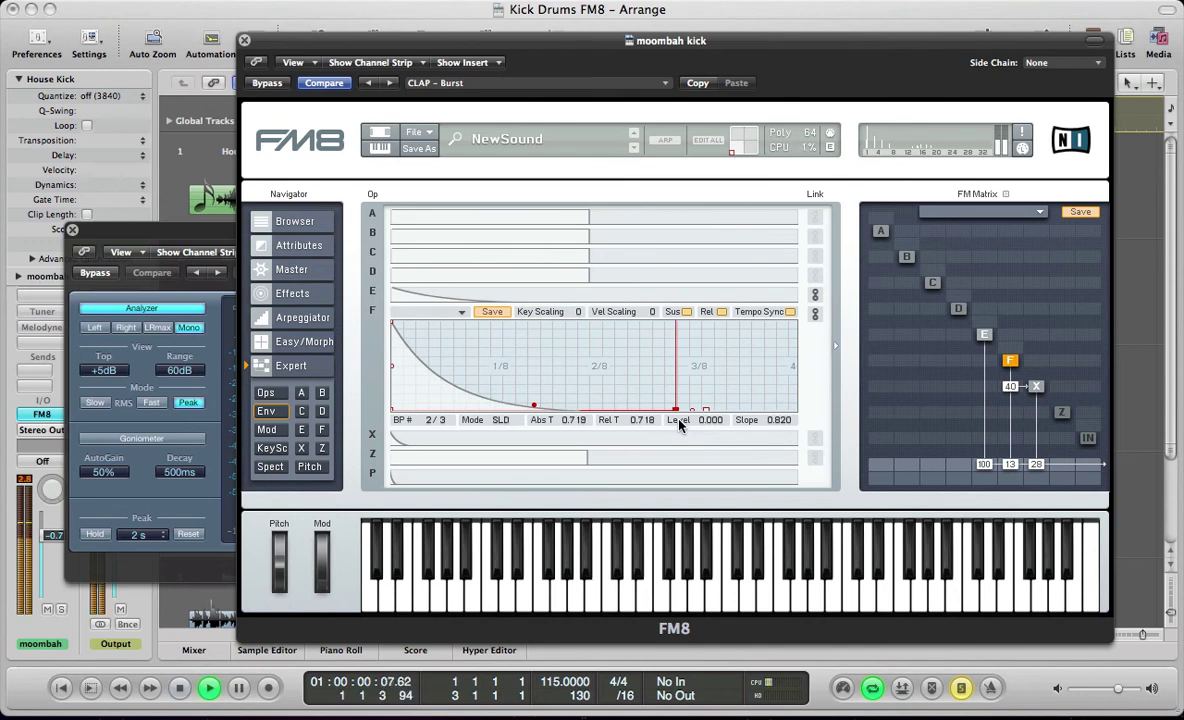
key("space")
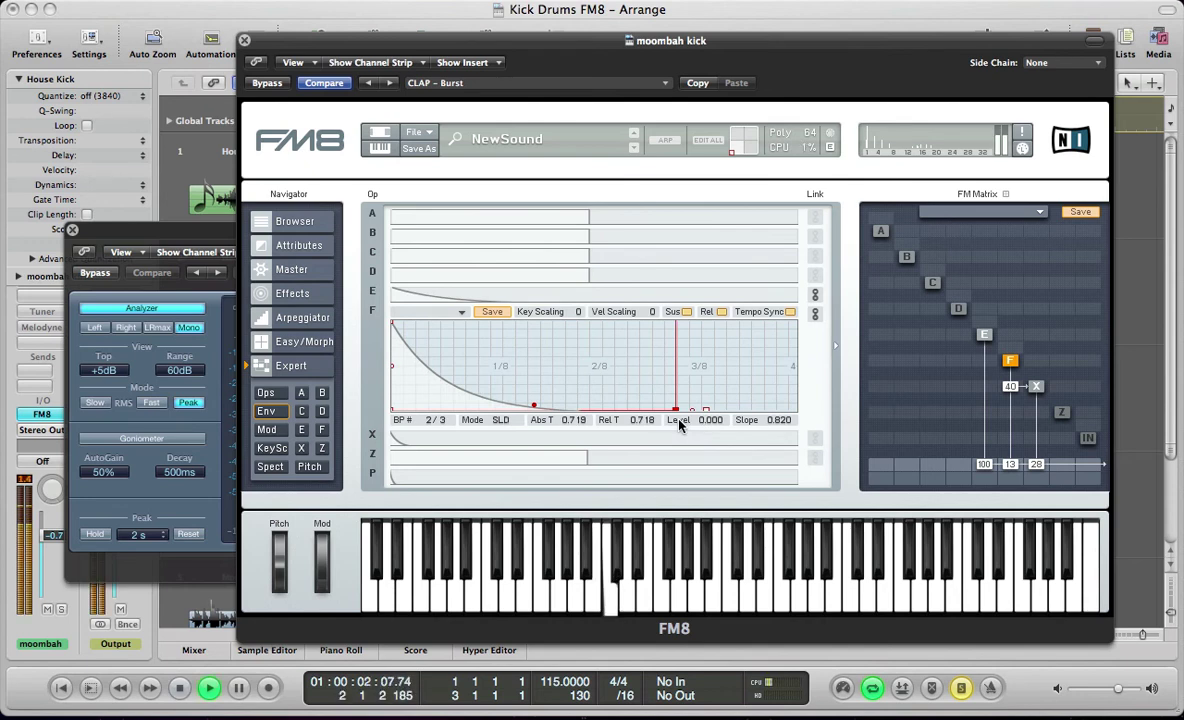
key("space")
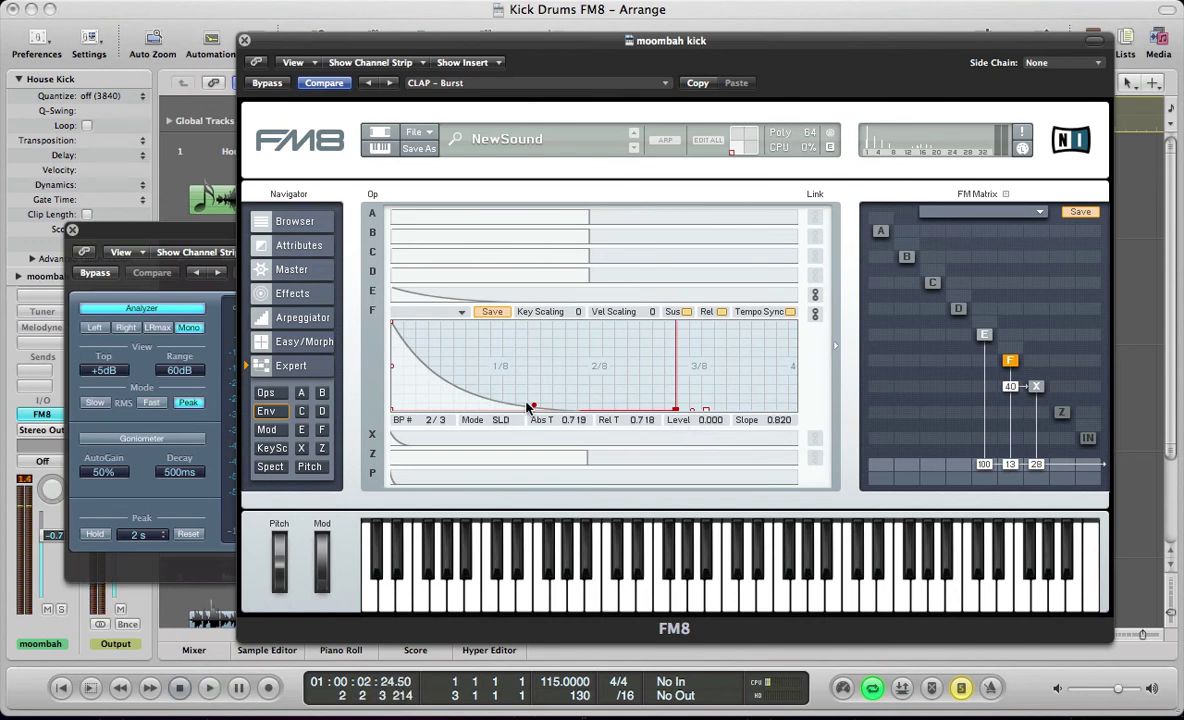
left_click_drag(534, 408, 534, 409)
key("space")
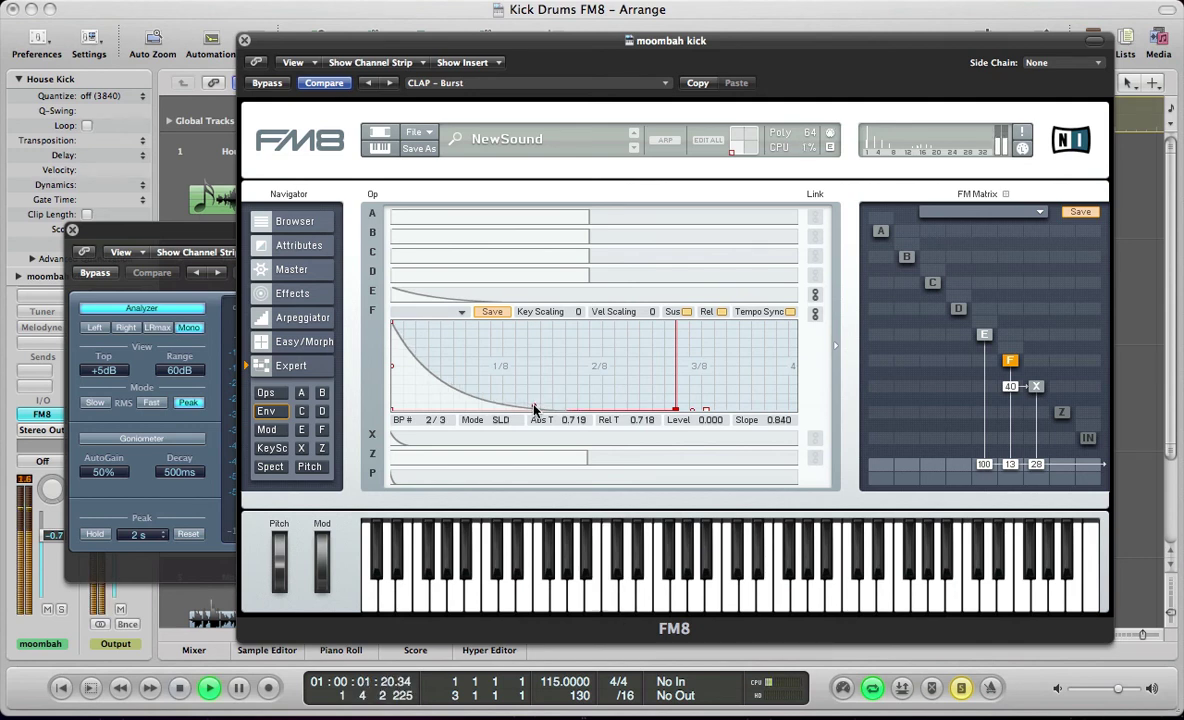
key("space")
left_click(463, 438)
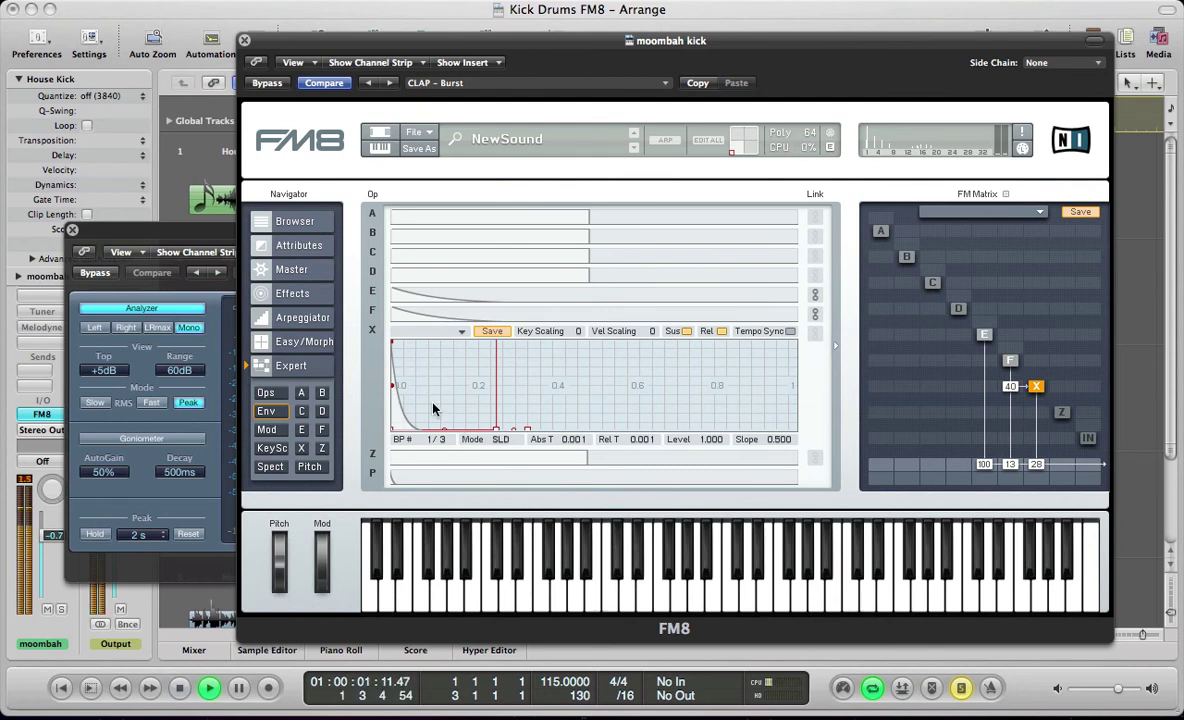
left_click(322, 469)
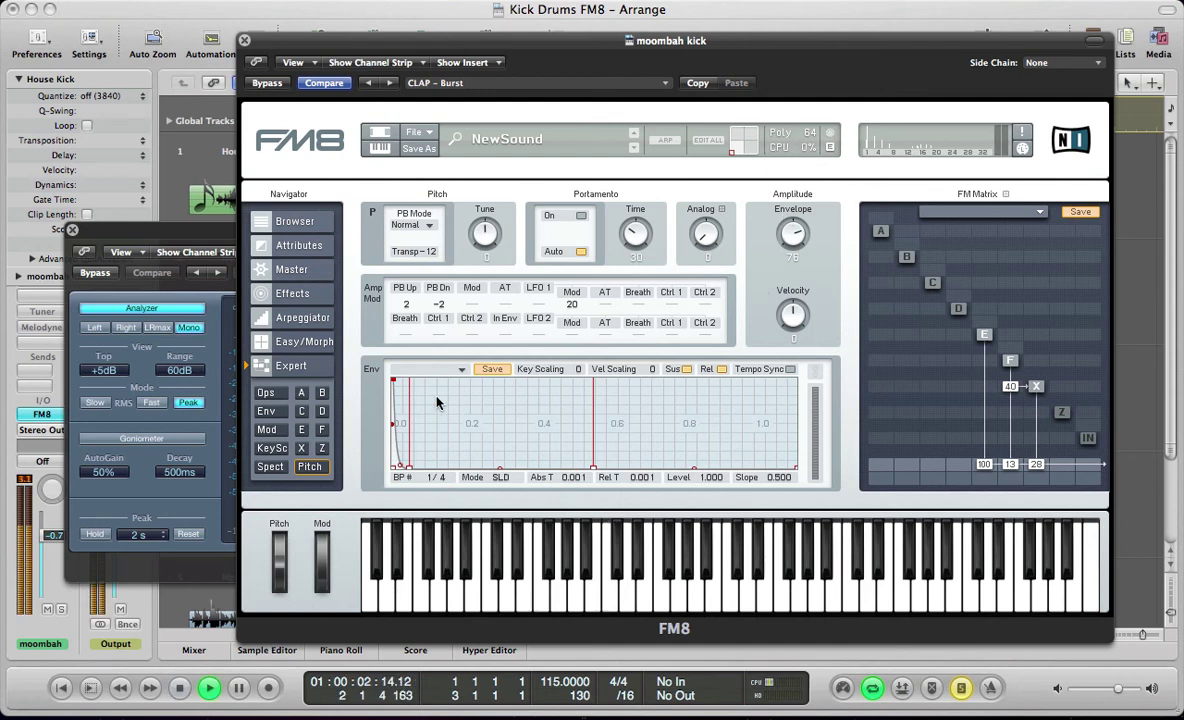
Zoom into the pitch envelope and make its drop end at 0.080, auditioning the sweep
key("space")
key("space")
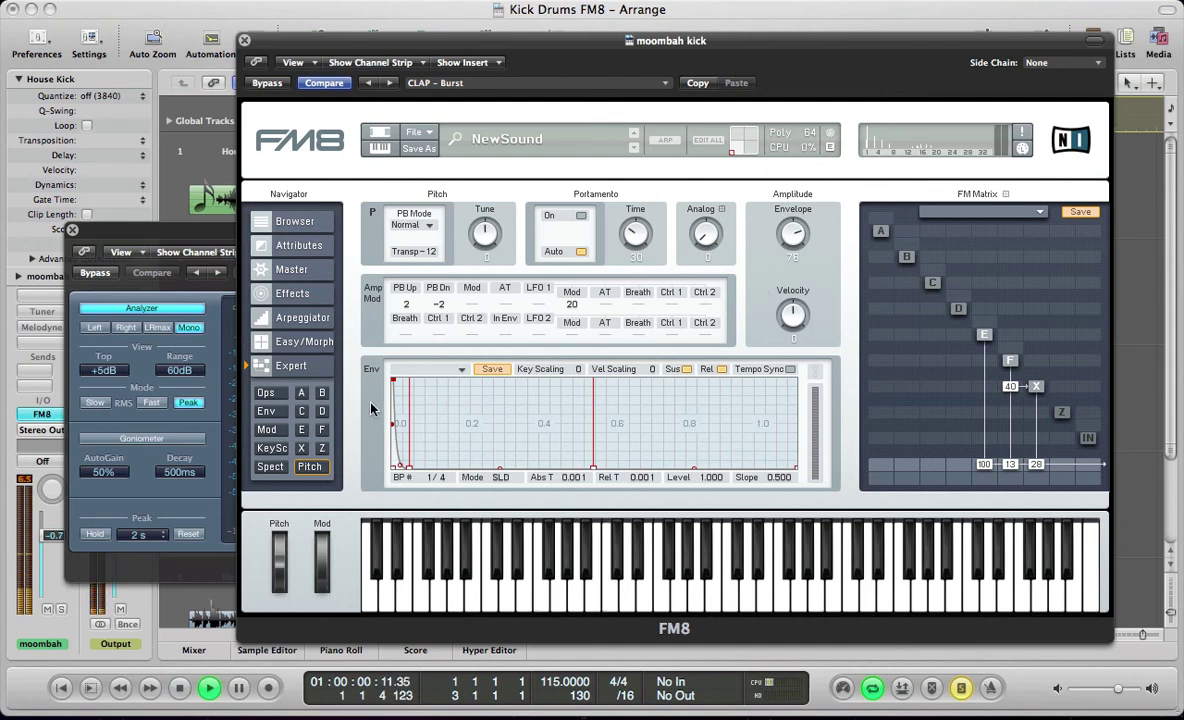
key("space")
left_click_drag(399, 420, 690, 215)
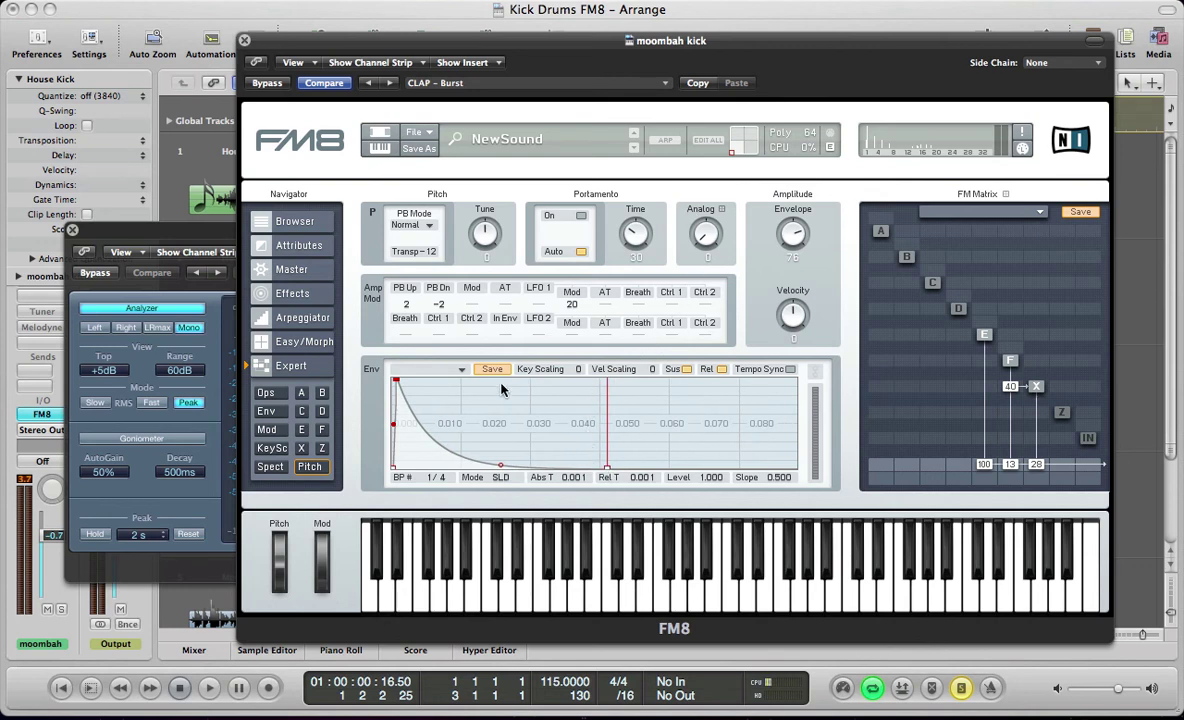
mouse_move(503, 390)
left_mouse_down()
mouse_move(508, 366)
mouse_move(509, 388)
left_mouse_up()
mouse_move(614, 474)
left_mouse_down()
mouse_move(600, 472)
mouse_move(757, 484)
left_mouse_up()
key("space")
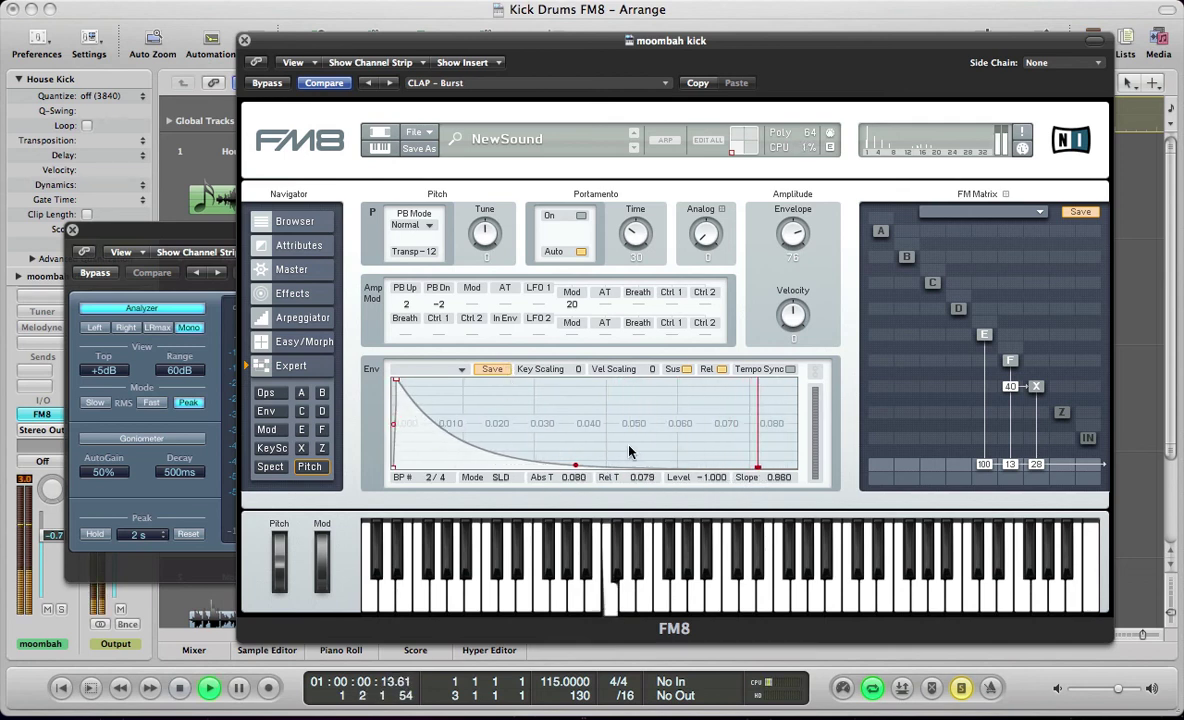
key("space")
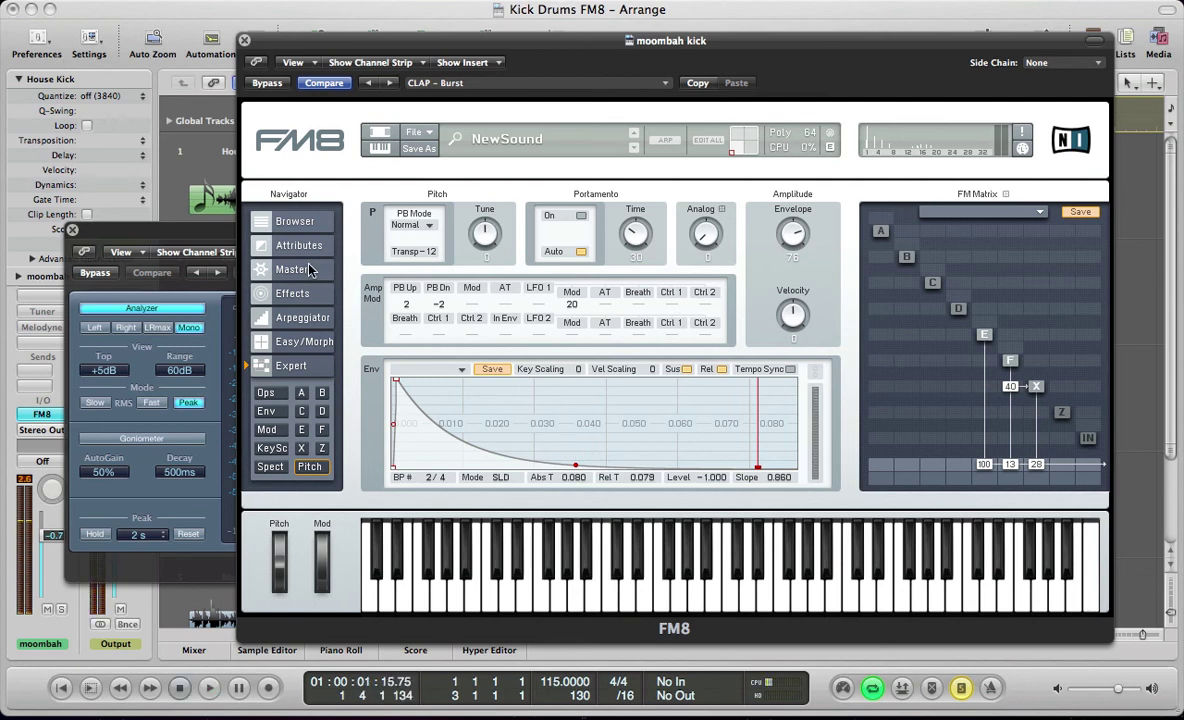
left_click(291, 269)
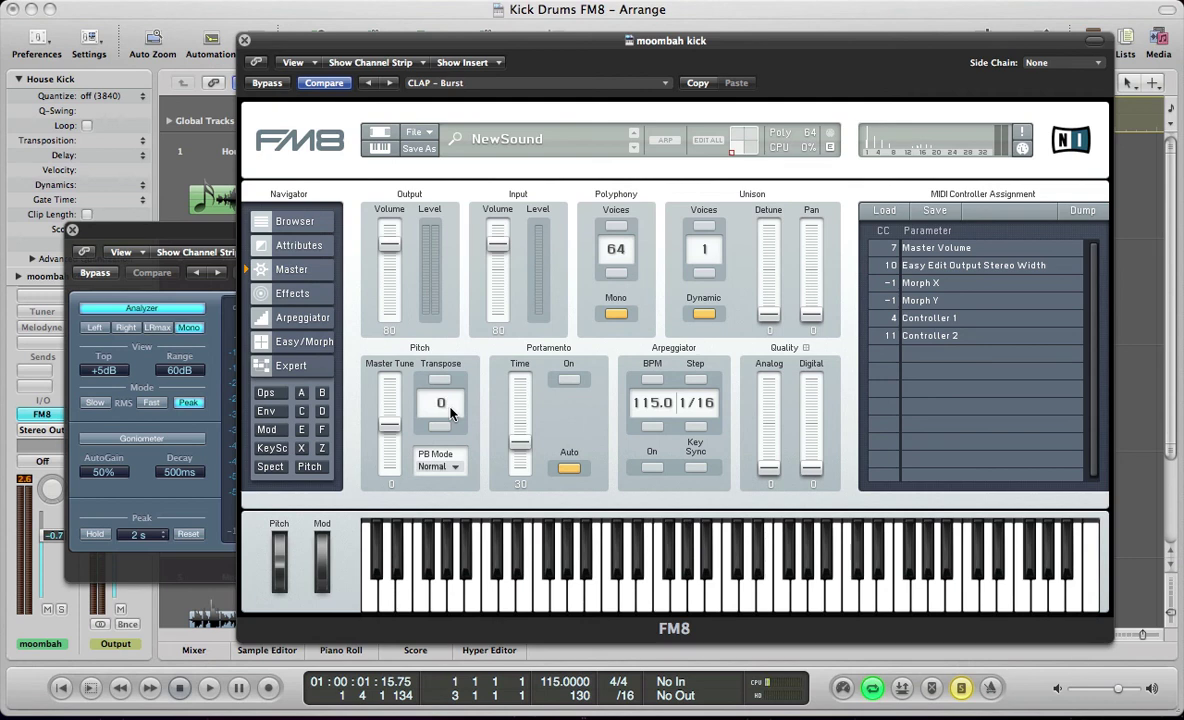
key("space")
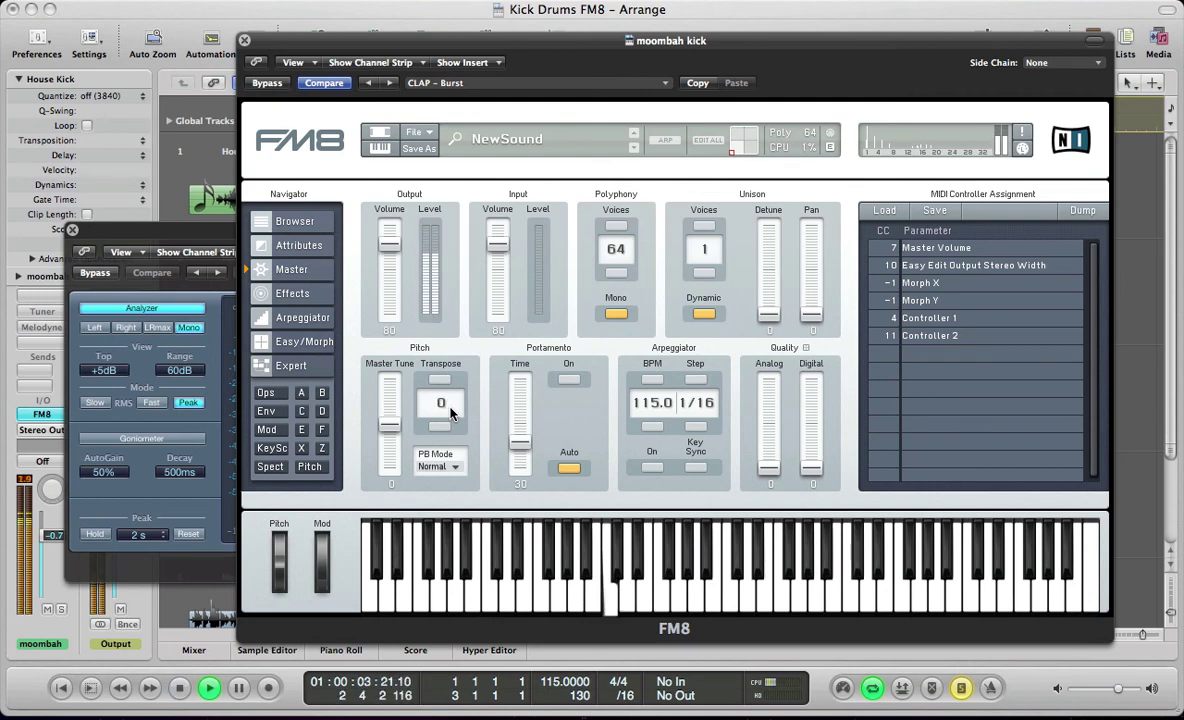
key("v")
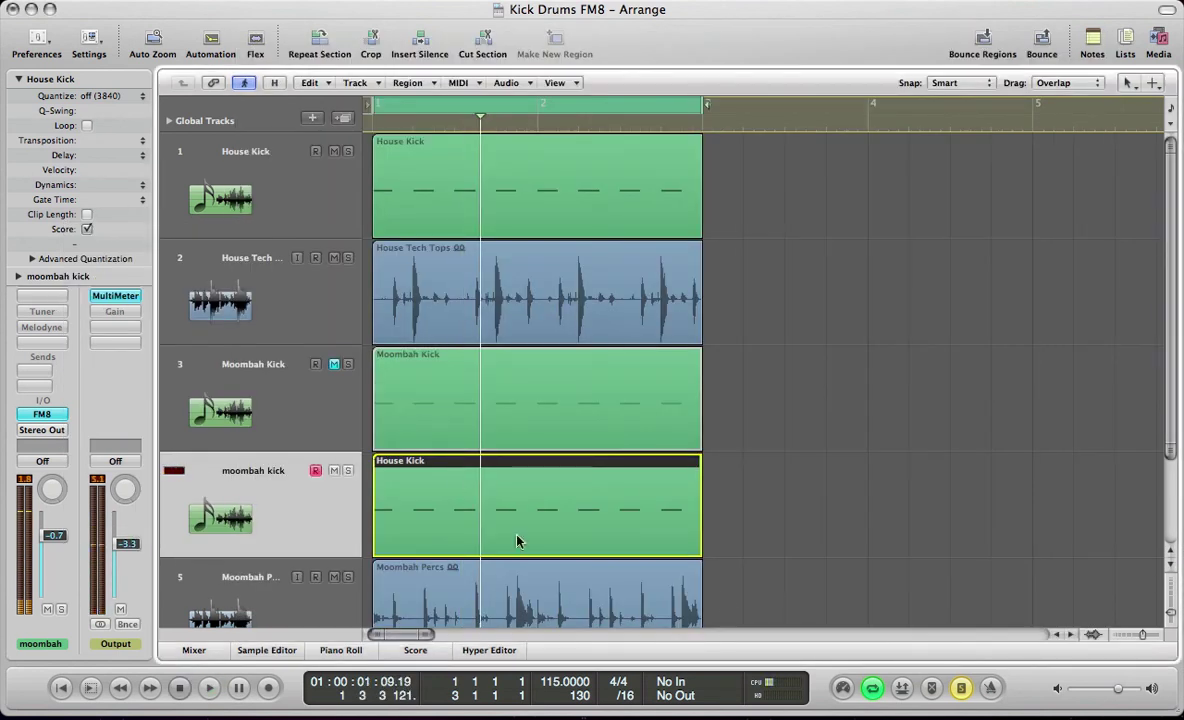
scroll(733, 590, "down", 2)
left_click_drag(735, 592, 336, 448)
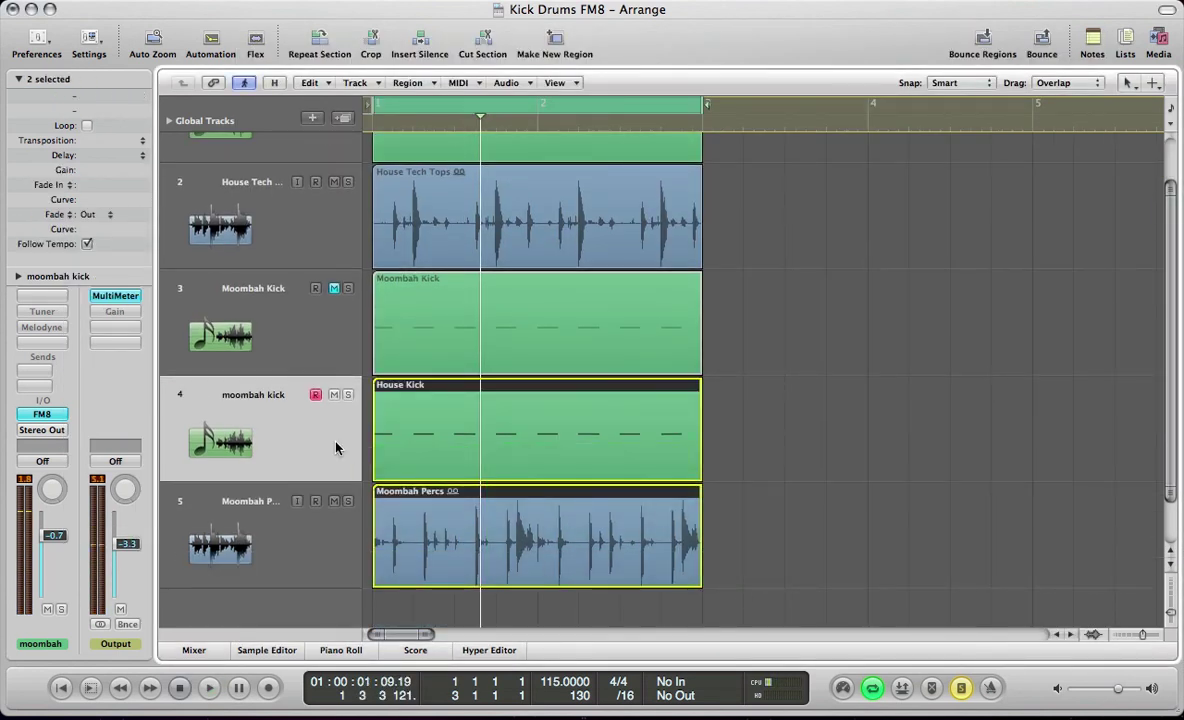
left_click(285, 442)
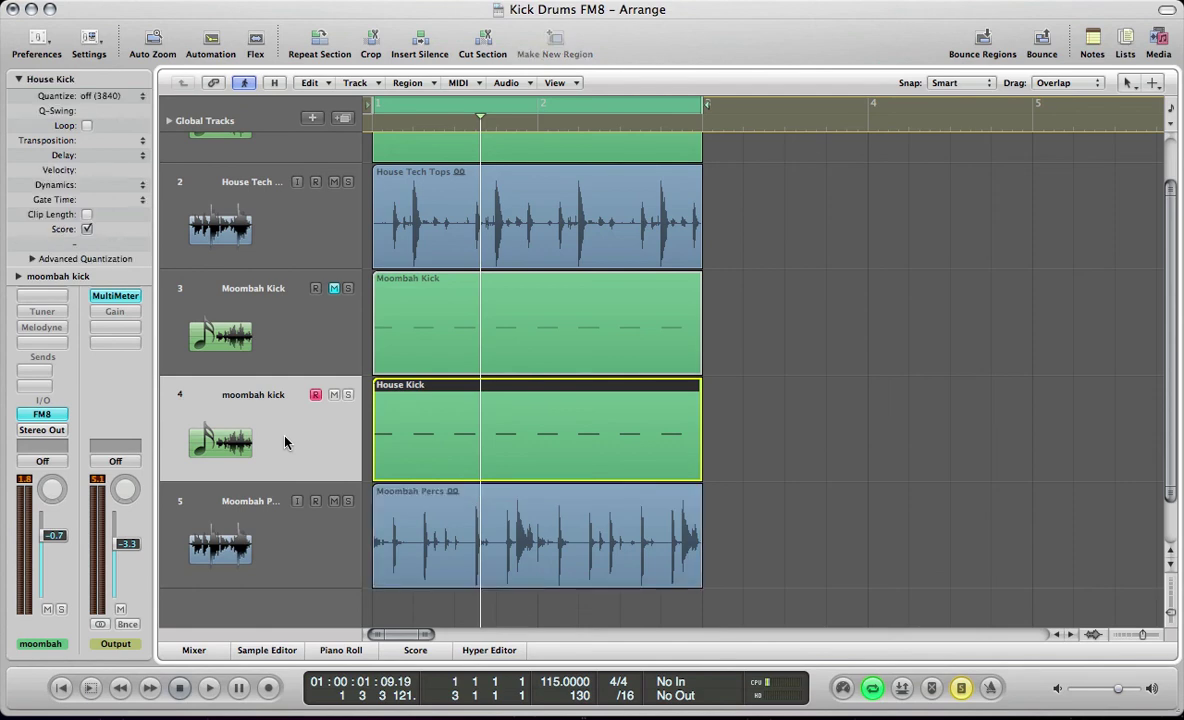
key("super+6")
key("super+w")
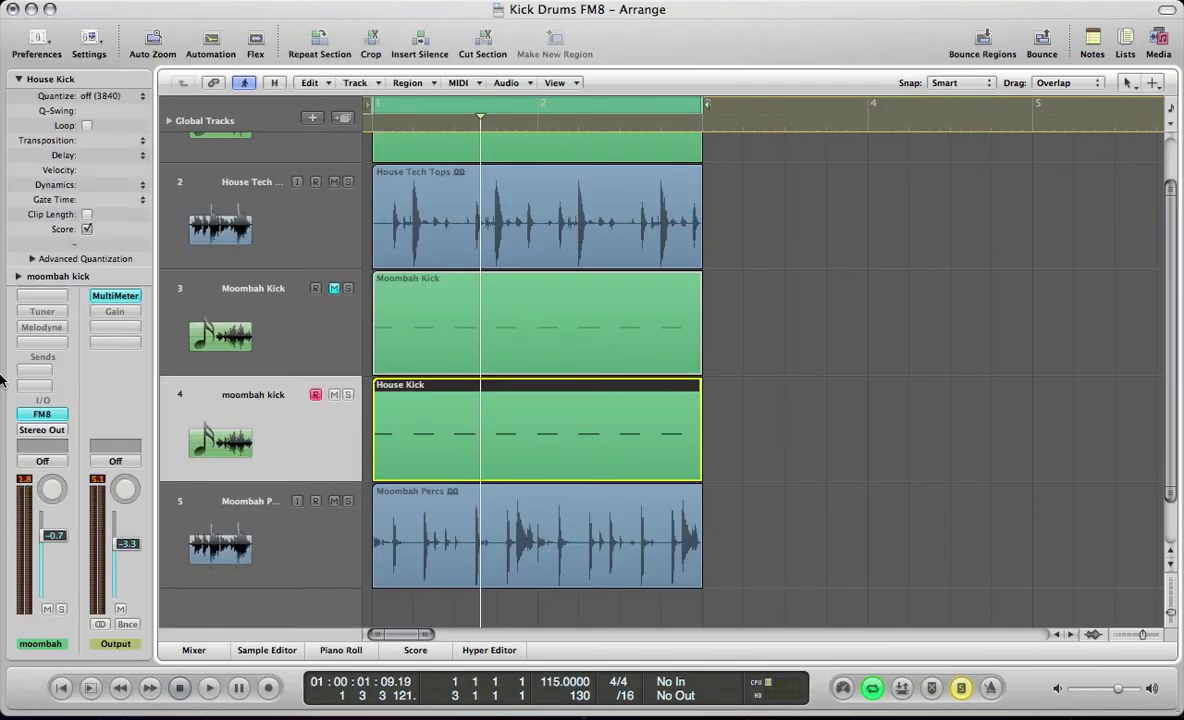
Read the moombah kick's pitch with the Tuner insert during playback
left_click(31, 314)
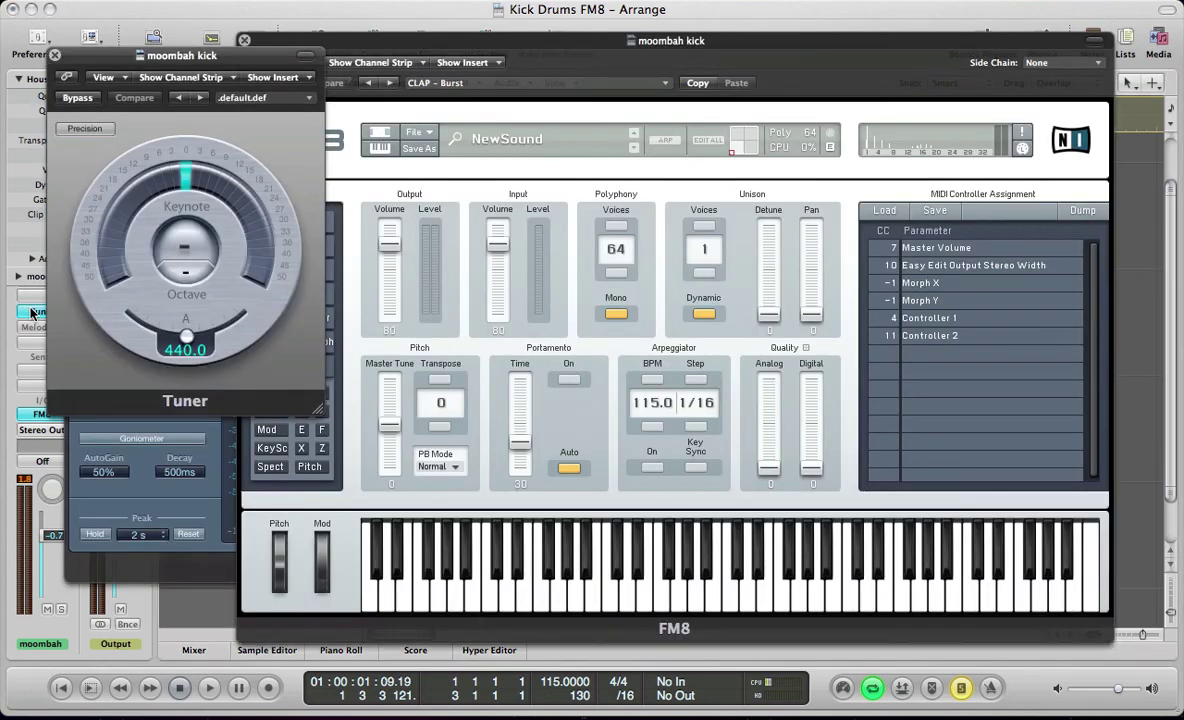
key("space")
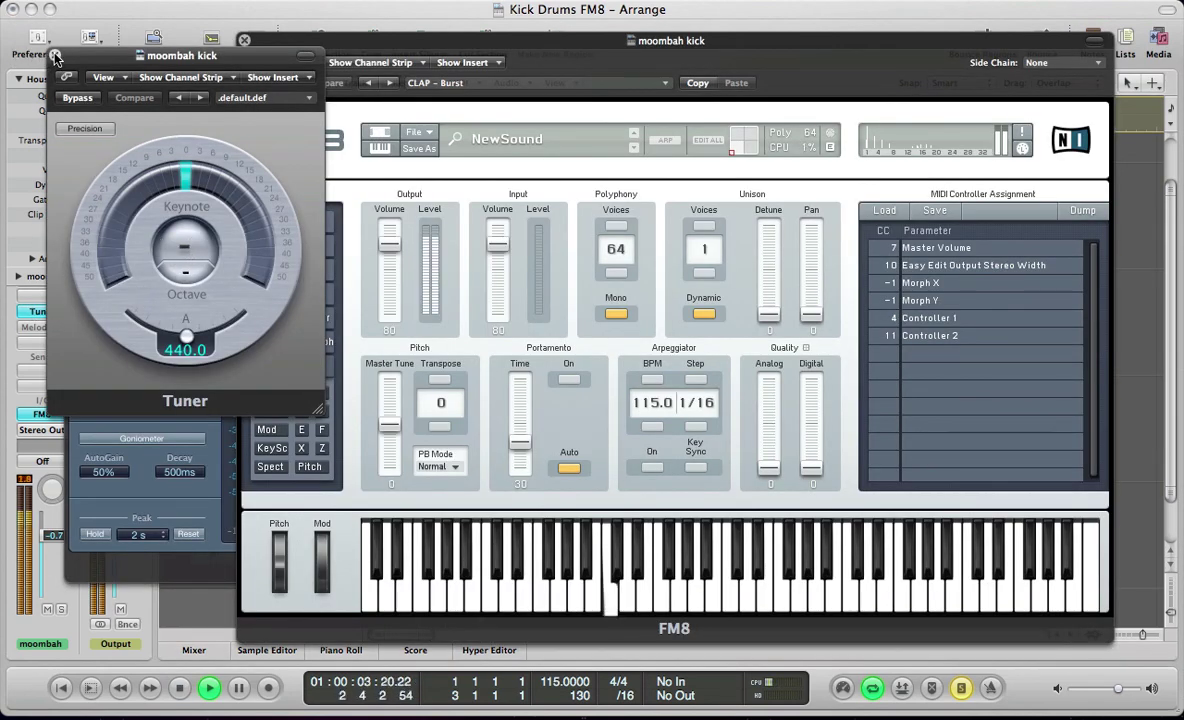
left_click(33, 312)
key("space")
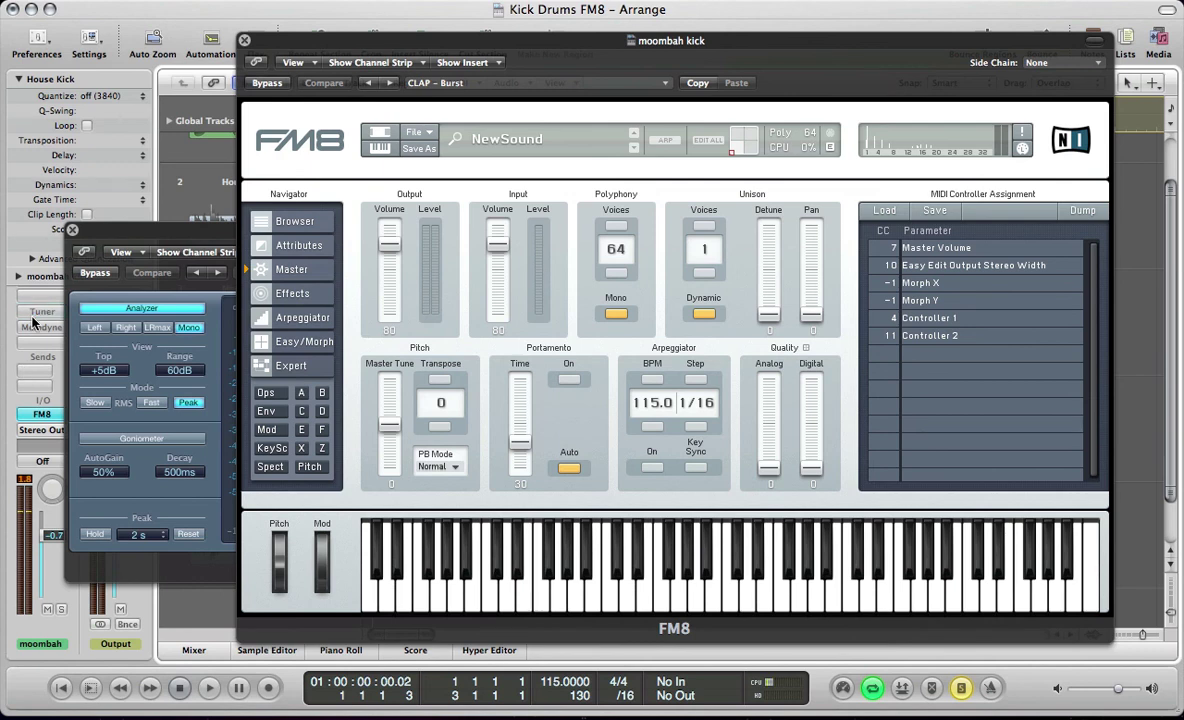
In Melodyne, delete the old notes, capture the kick to confirm G#1, then bypass it
left_click(42, 328)
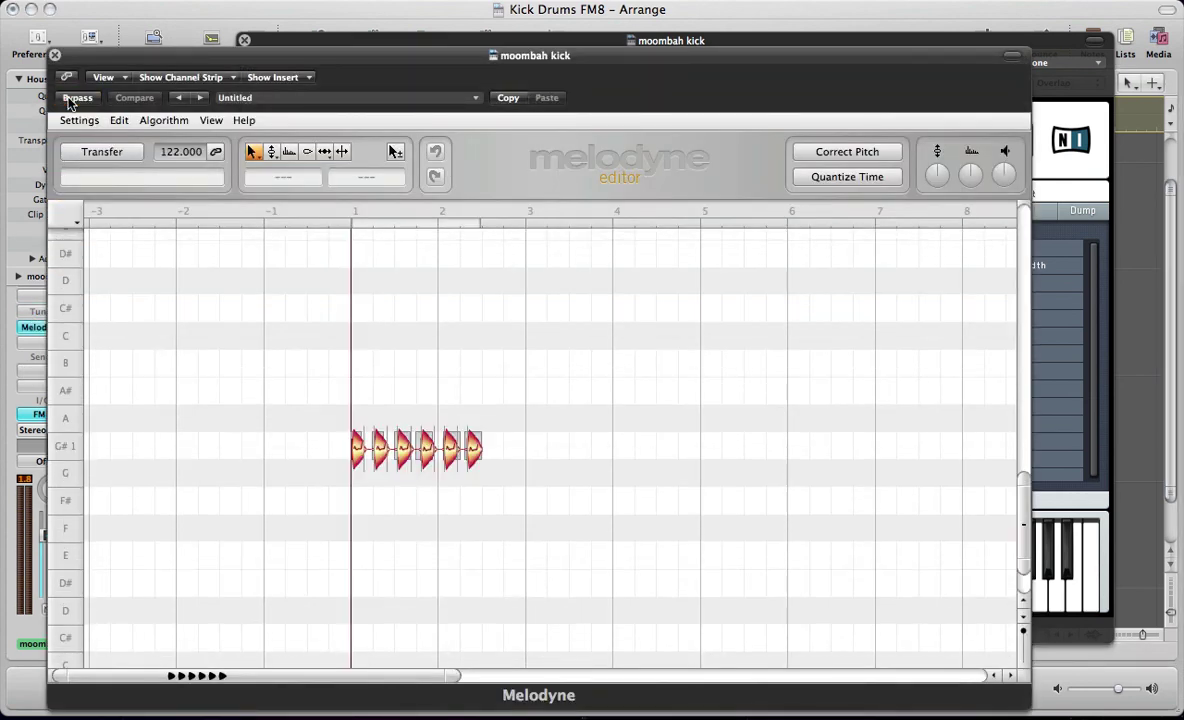
left_click_drag(522, 516, 290, 376)
key("Delete")
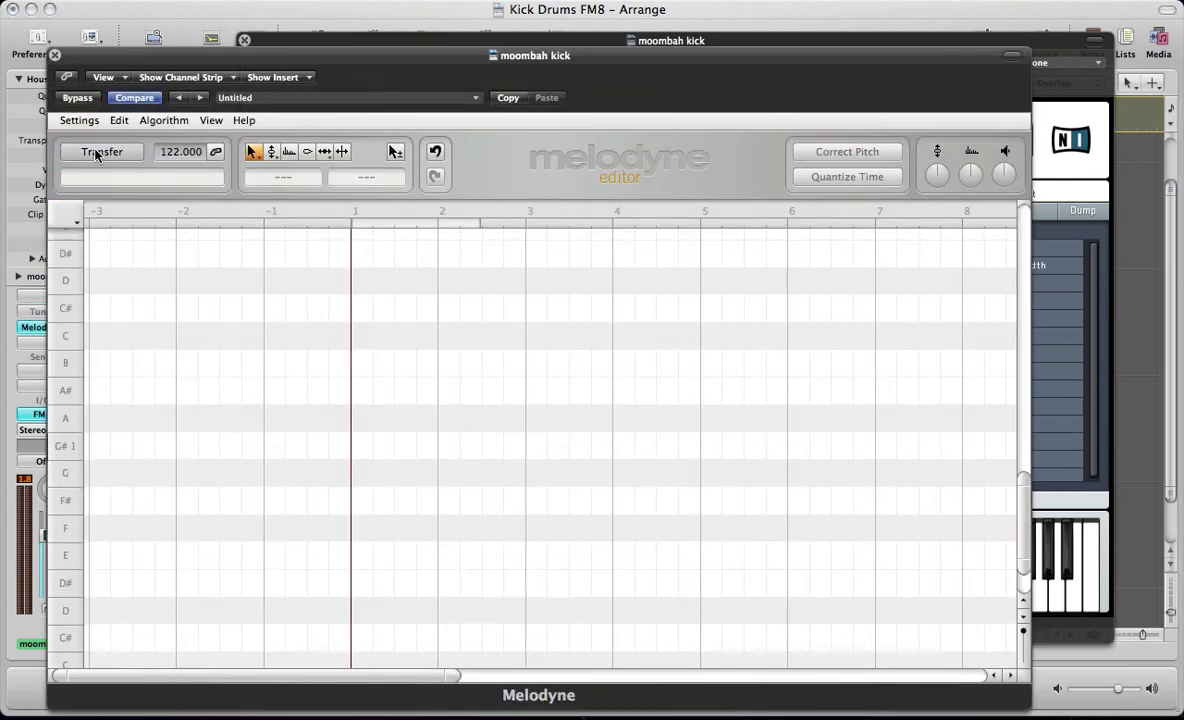
left_click(97, 153)
key("space")
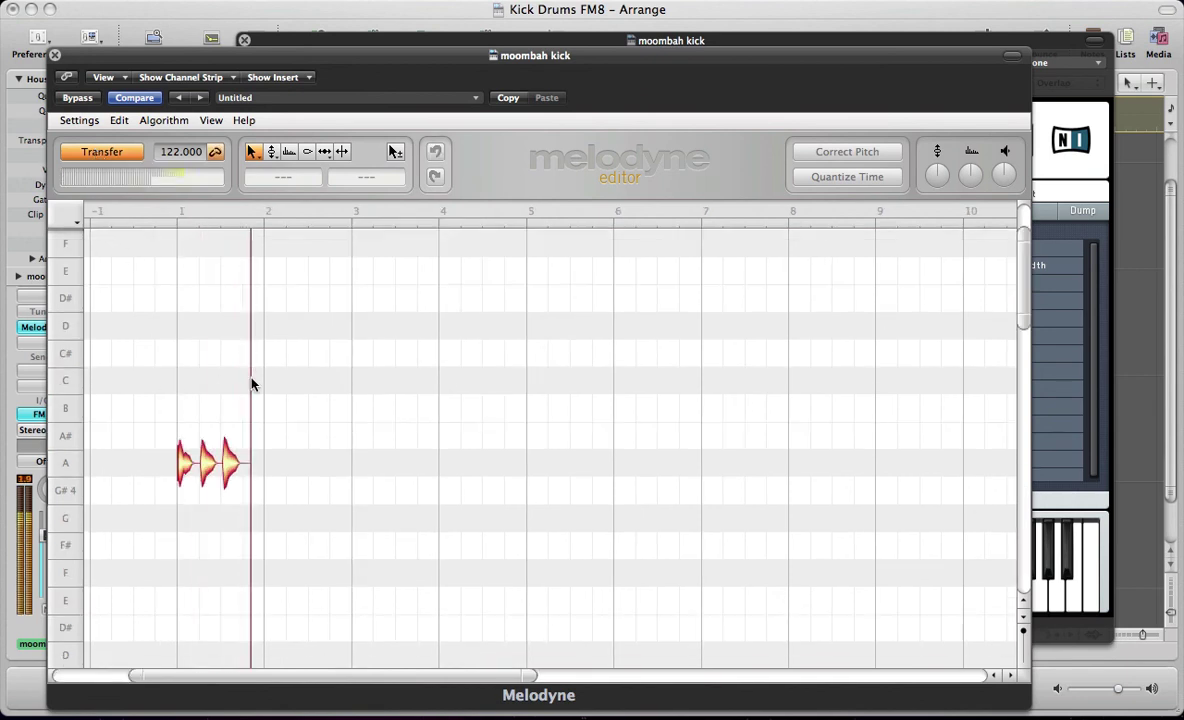
key("space")
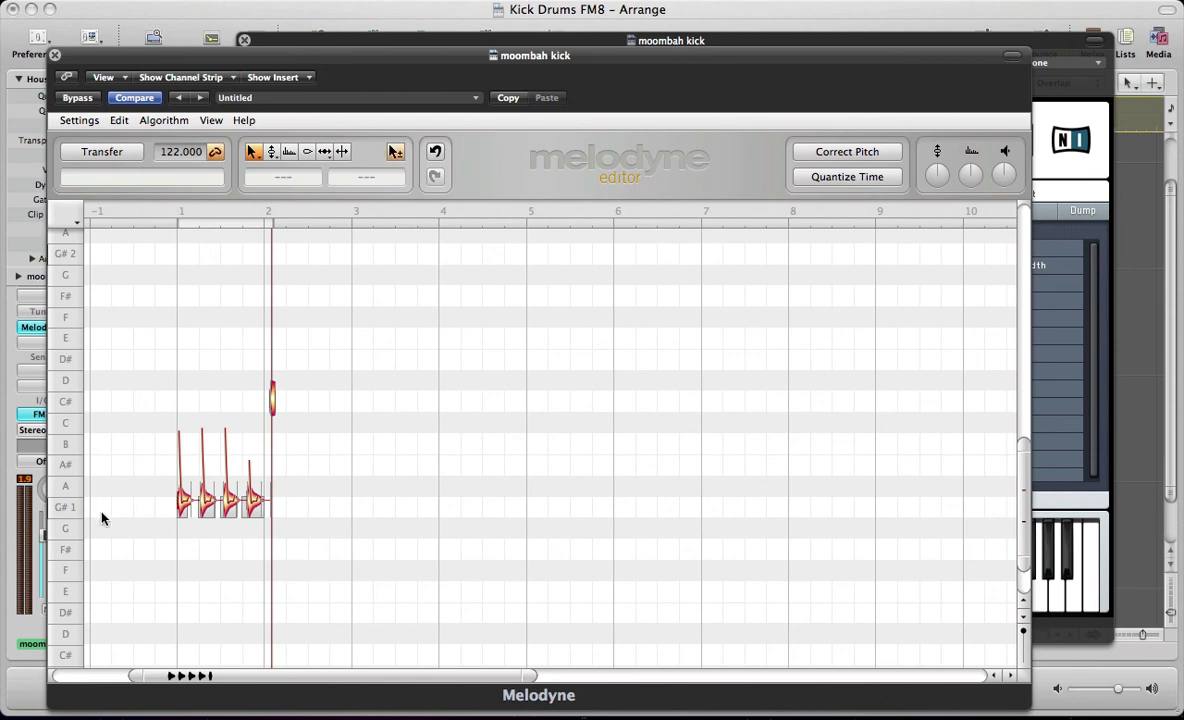
left_click(85, 153)
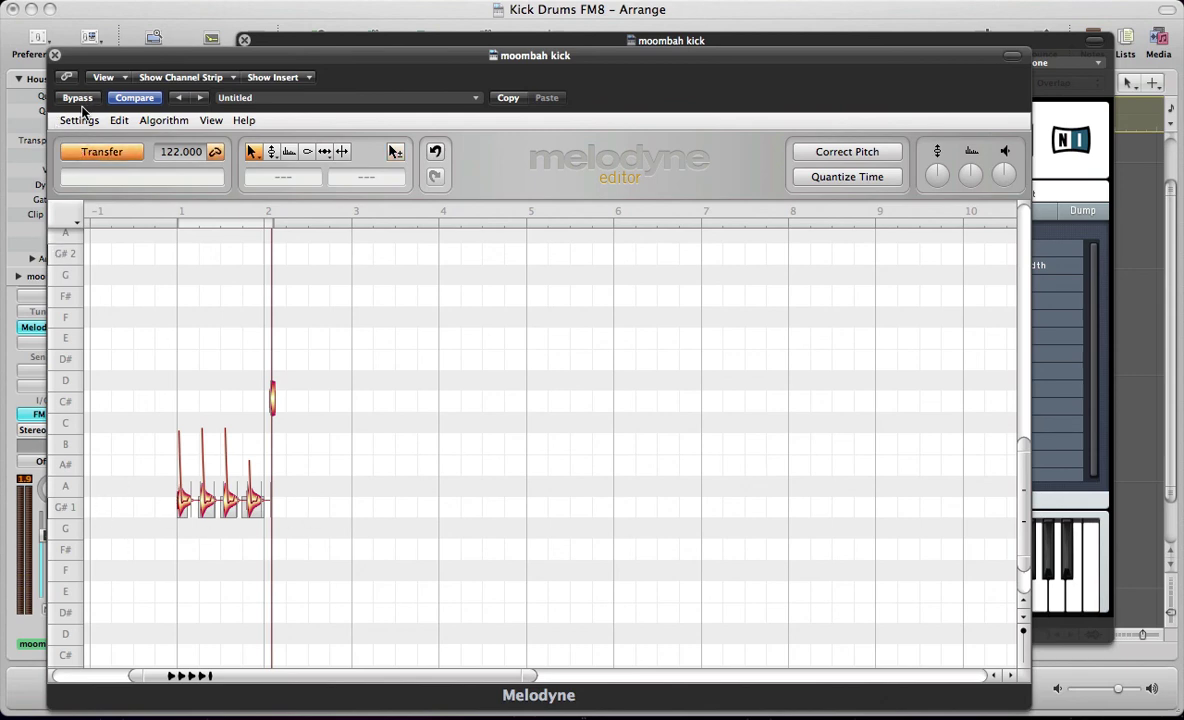
left_click(78, 99)
Close the Melodyne and FM8 windows, select the House Kick and Moombah Percs regions, and play from the start
left_click(55, 56)
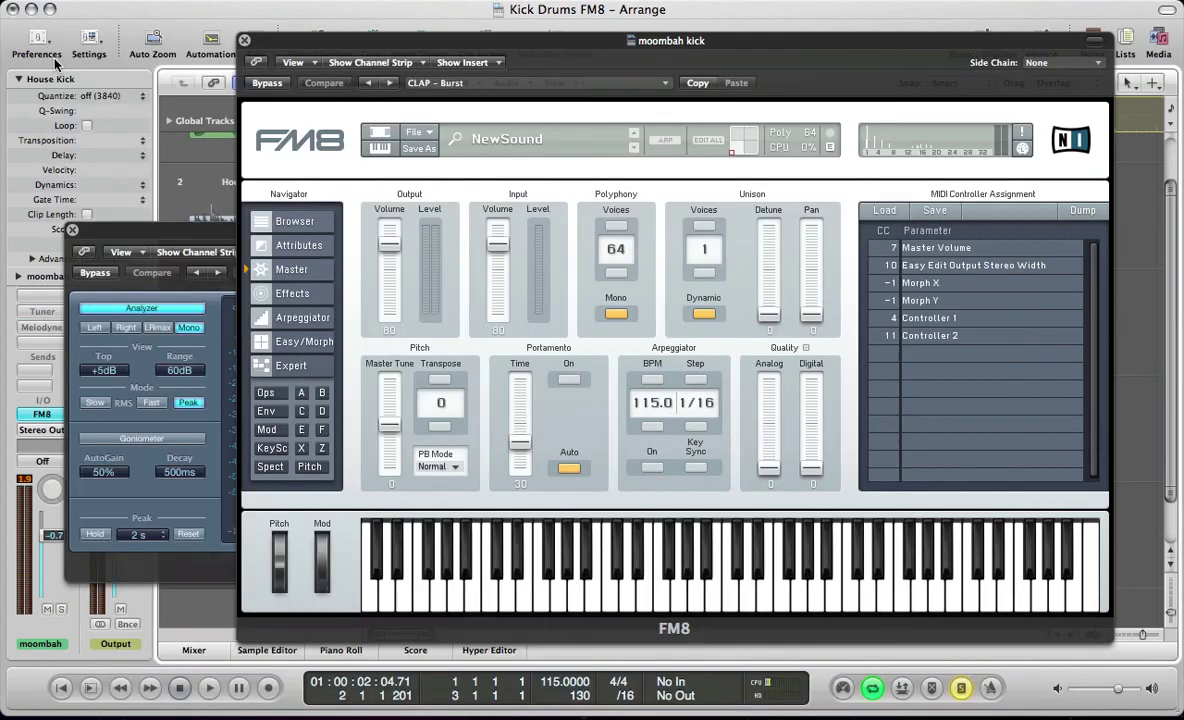
left_click(244, 40)
key("super+w")
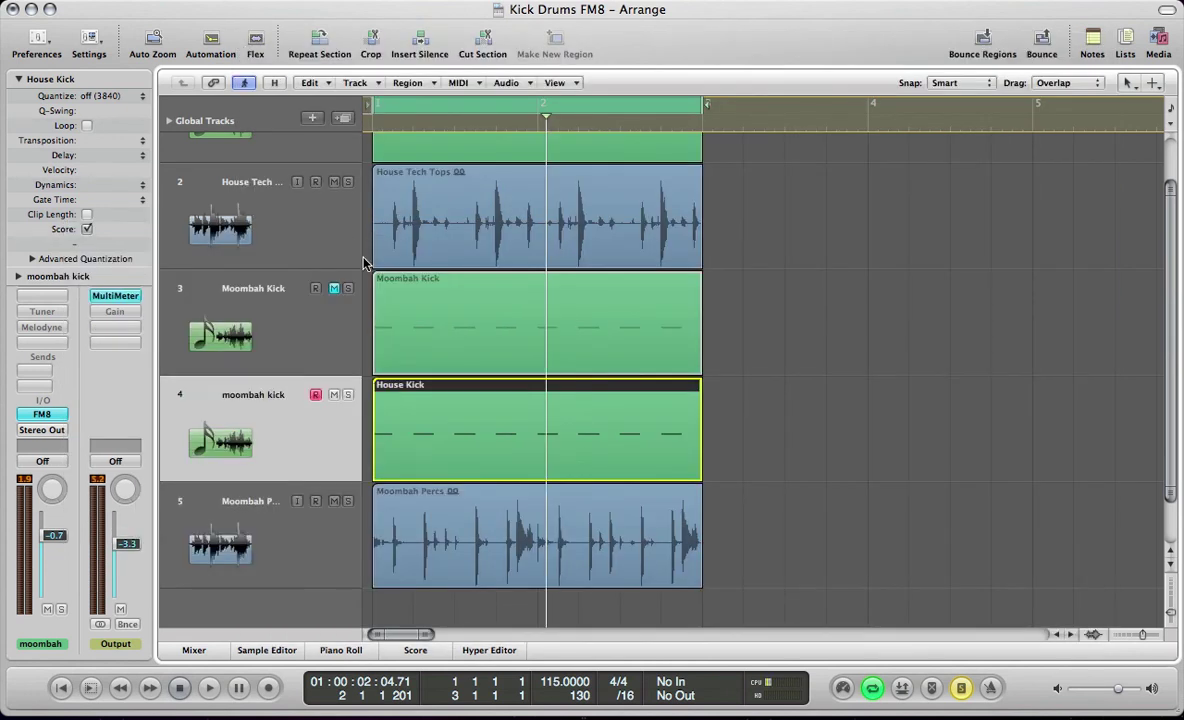
scroll(372, 311, "down", 1)
left_click_drag(800, 528, 340, 380)
key("Return")
key("space")
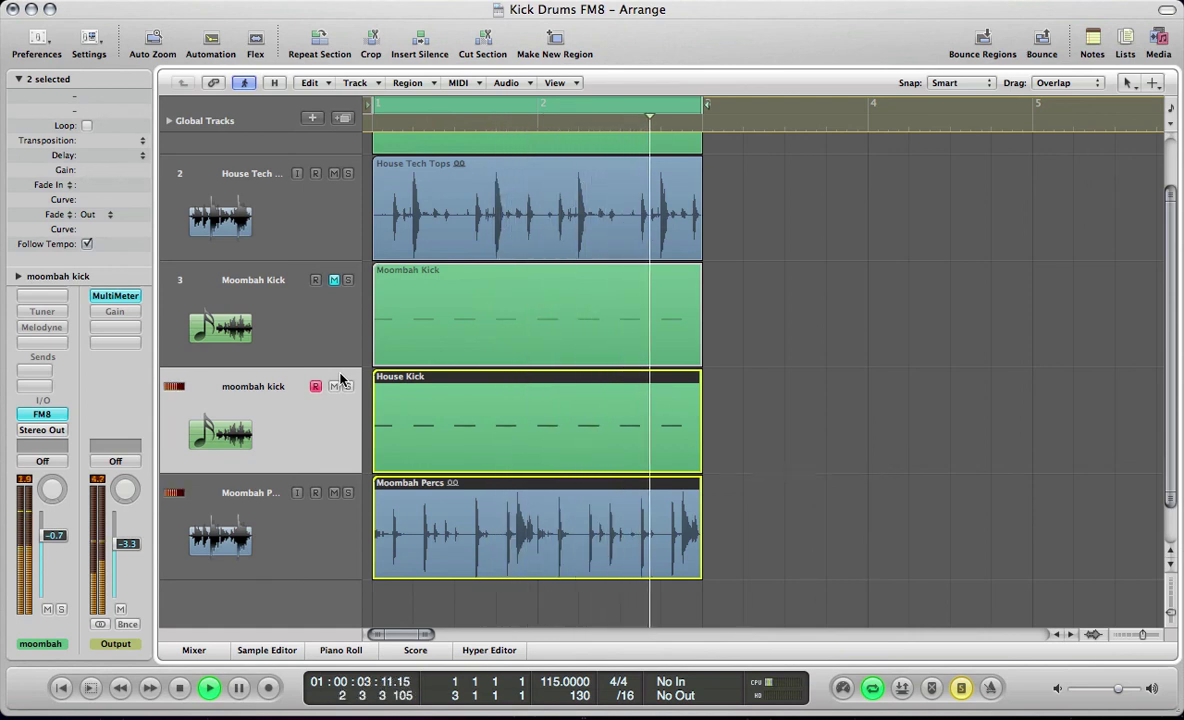
key("space")
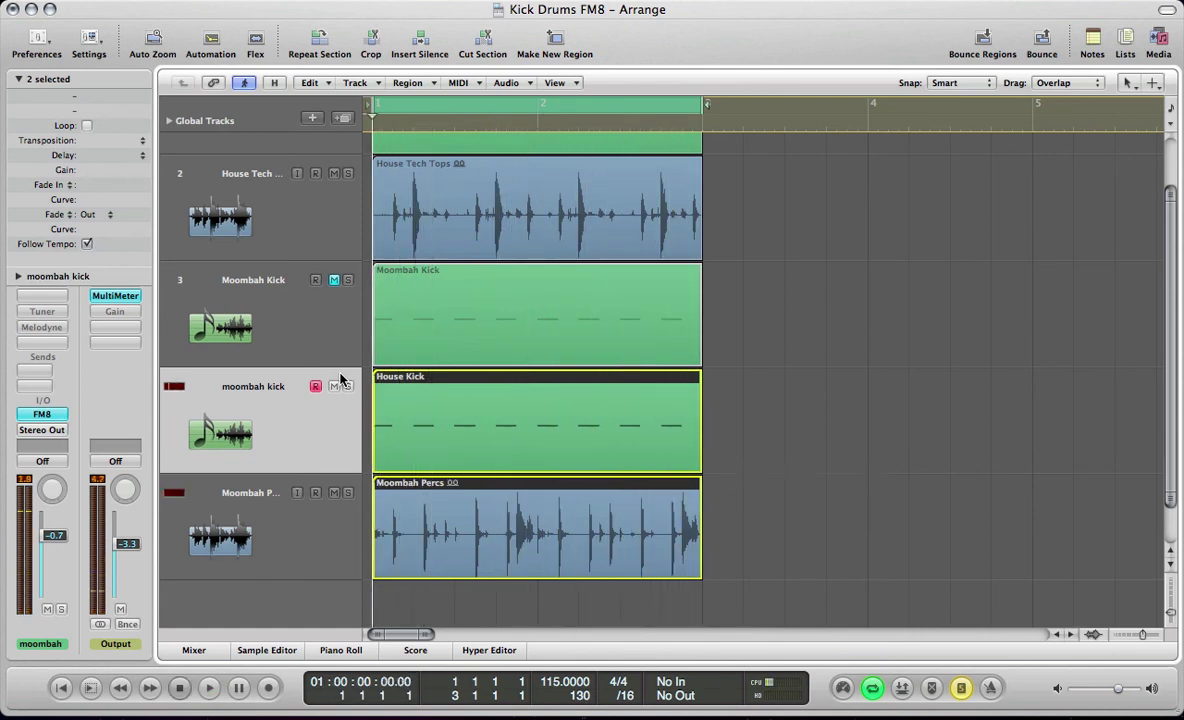